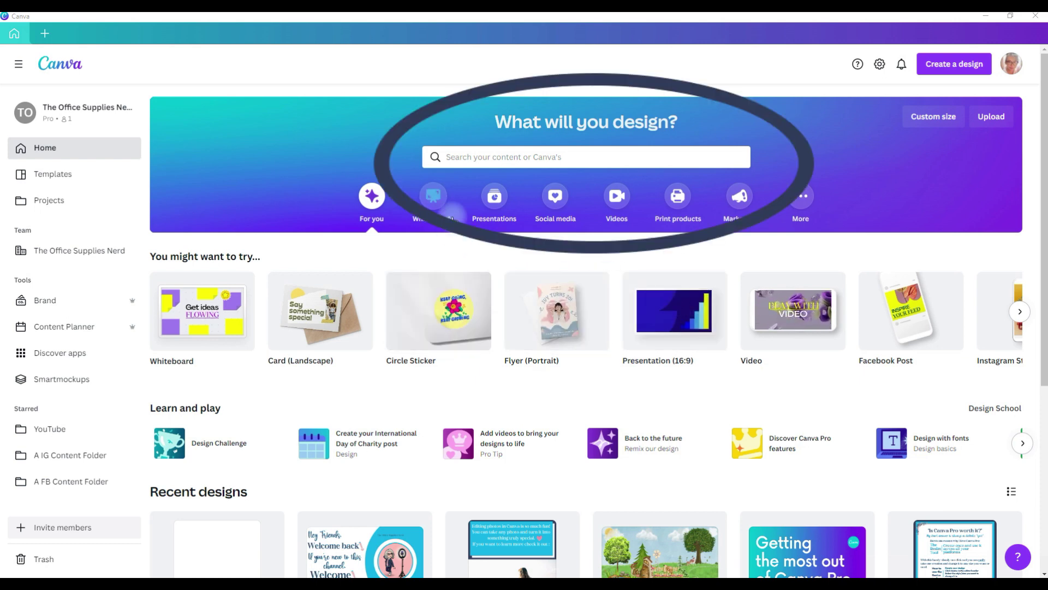
Step: Search for 'stickers' templates and open the Colorful Illustrated Kitchen Circle Sticker template
click(495, 156)
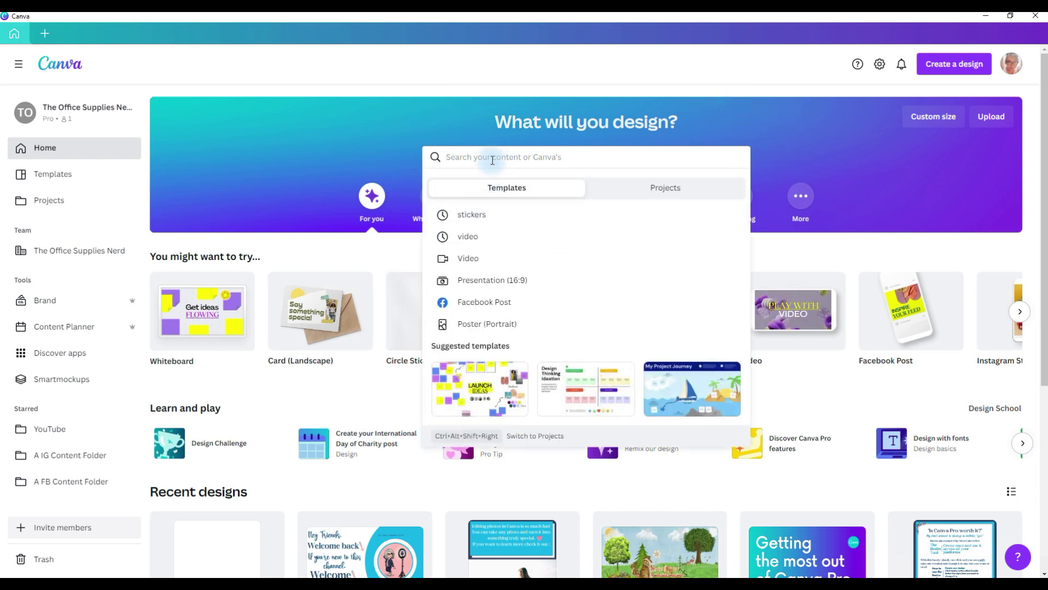
text(stickers)
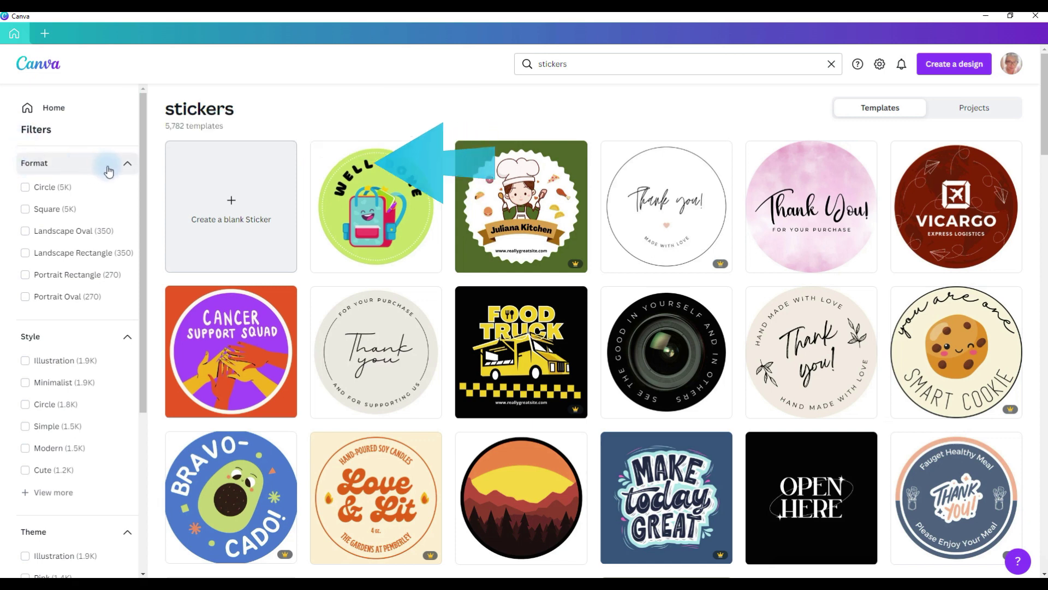
scroll(92, 295, down, 3)
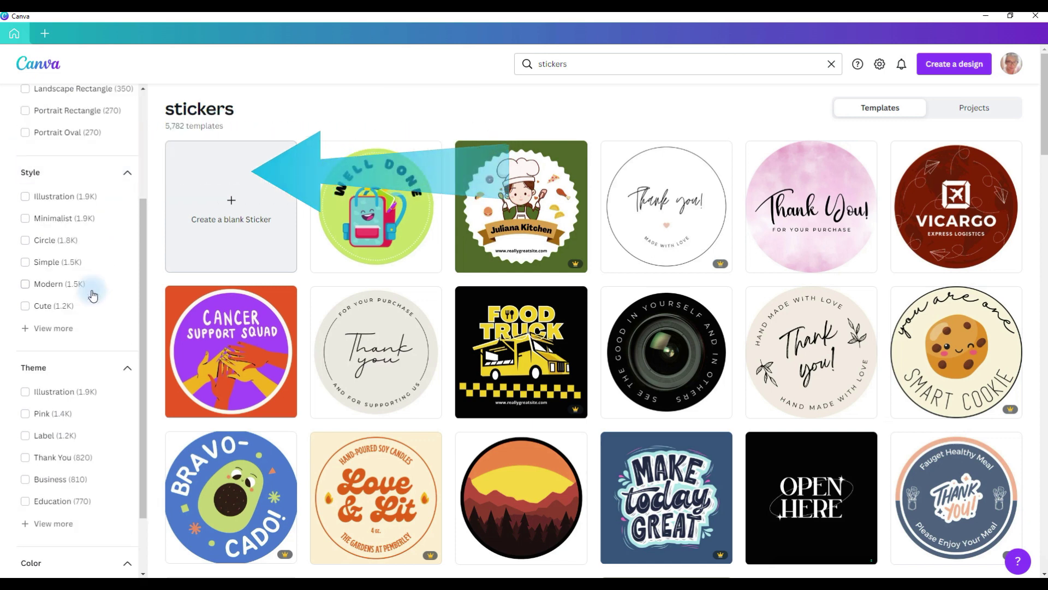
scroll(84, 364, down, 1)
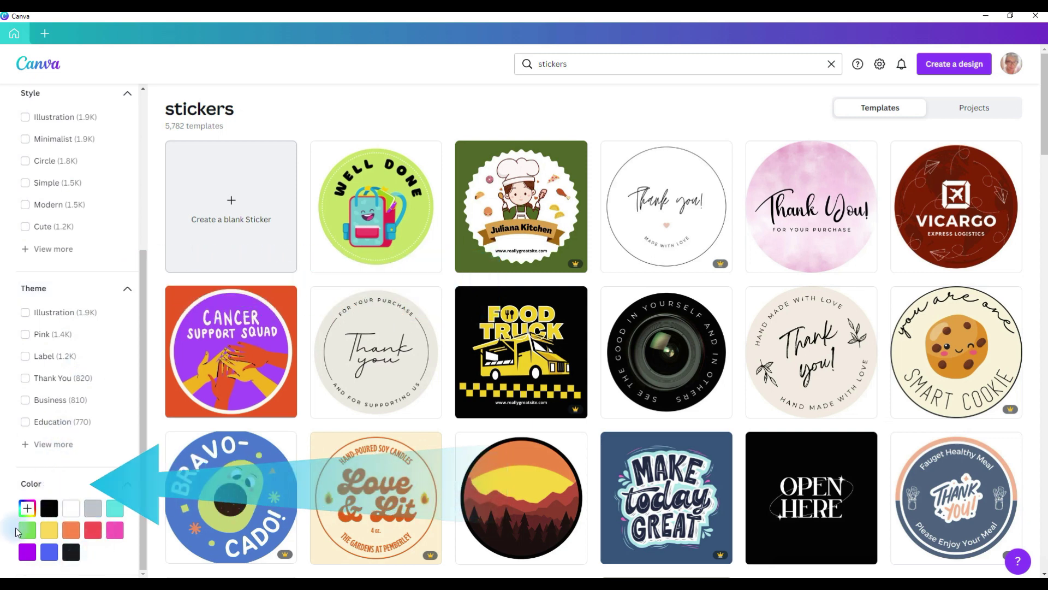
click(252, 224)
Step: Open the kitchen circle sticker design and change its page background to pale green #eaffe5
click(224, 220)
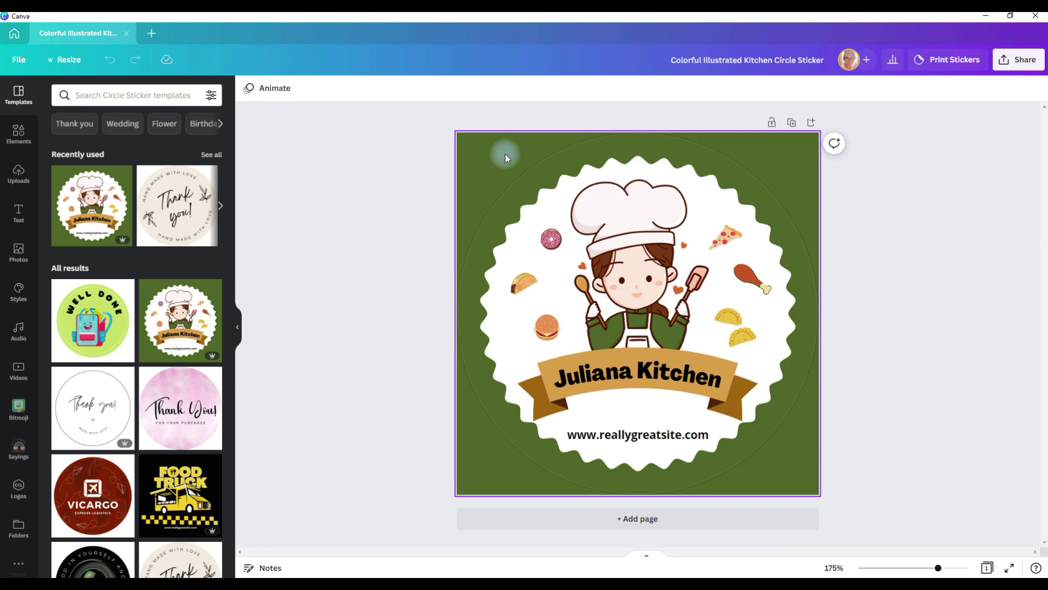
click(518, 146)
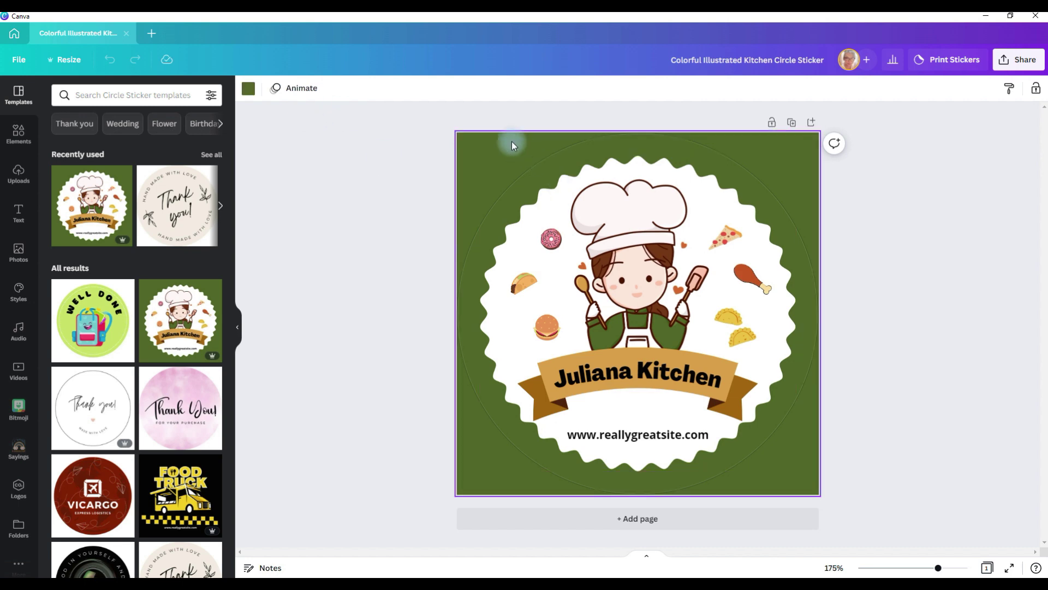
click(248, 89)
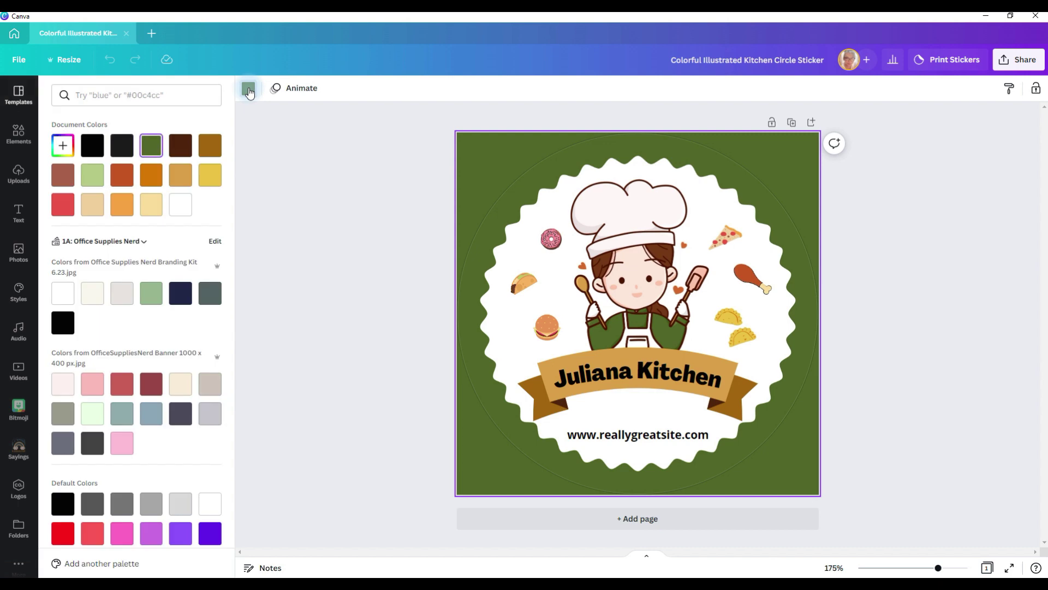
click(91, 416)
click(669, 293)
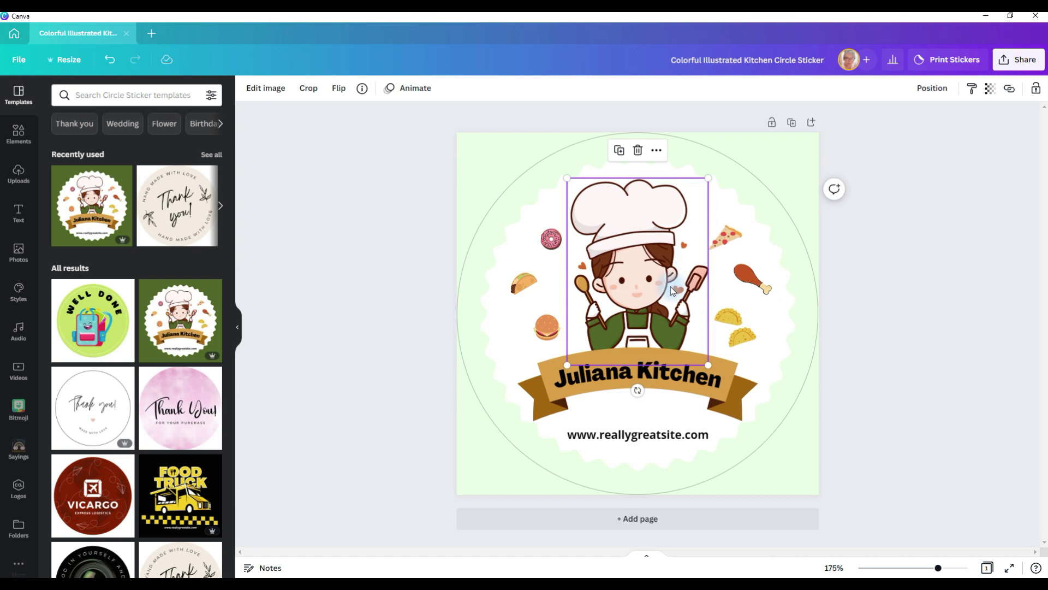
click(117, 99)
Step: Search Elements for 'chef' graphics, add the woman chef and resize it
click(19, 131)
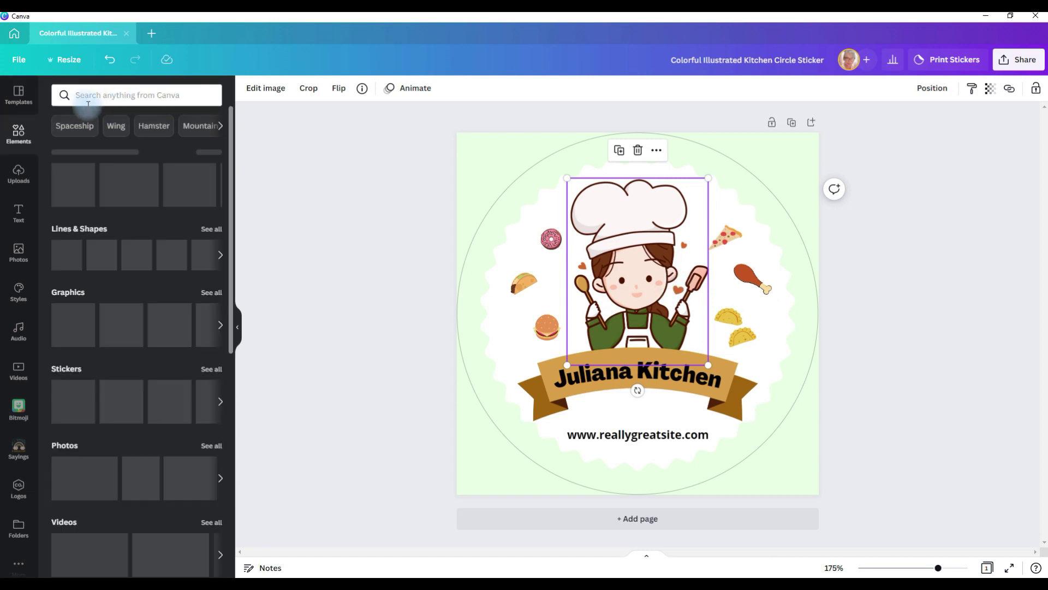
click(142, 94)
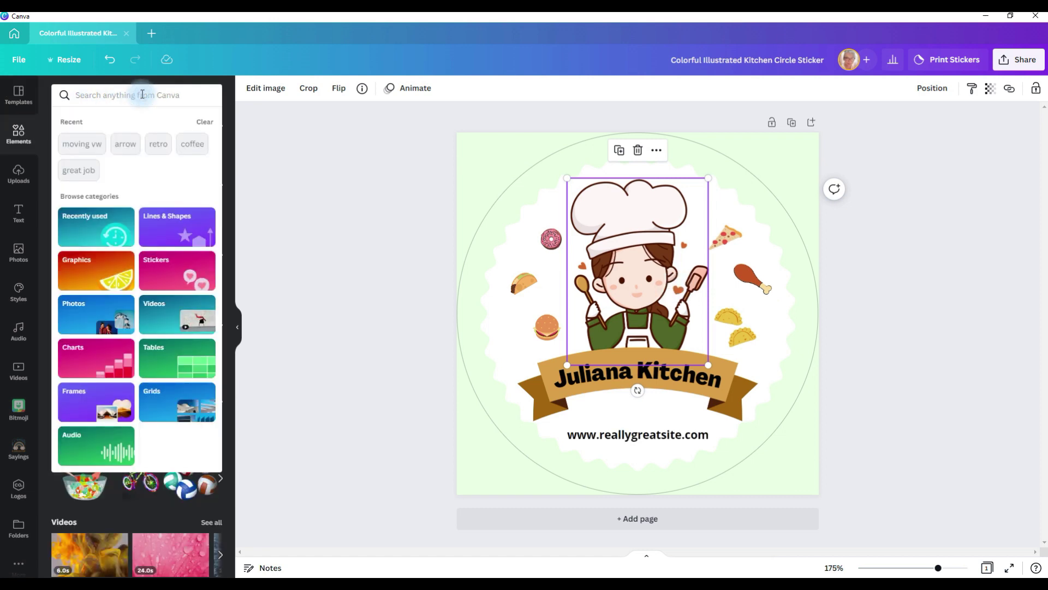
text(chef)
key(Return)
click(98, 119)
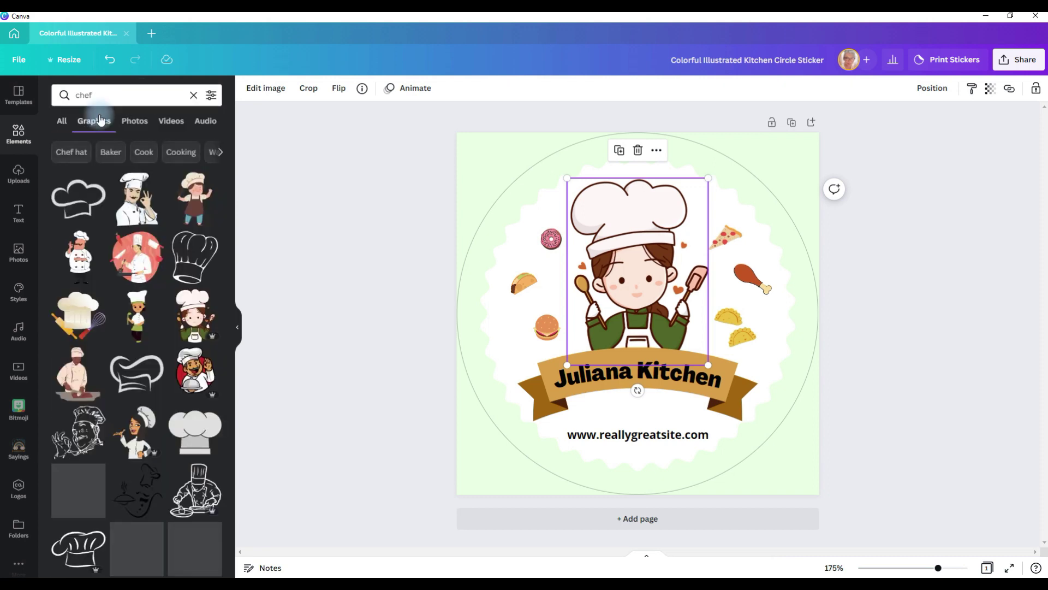
click(136, 437)
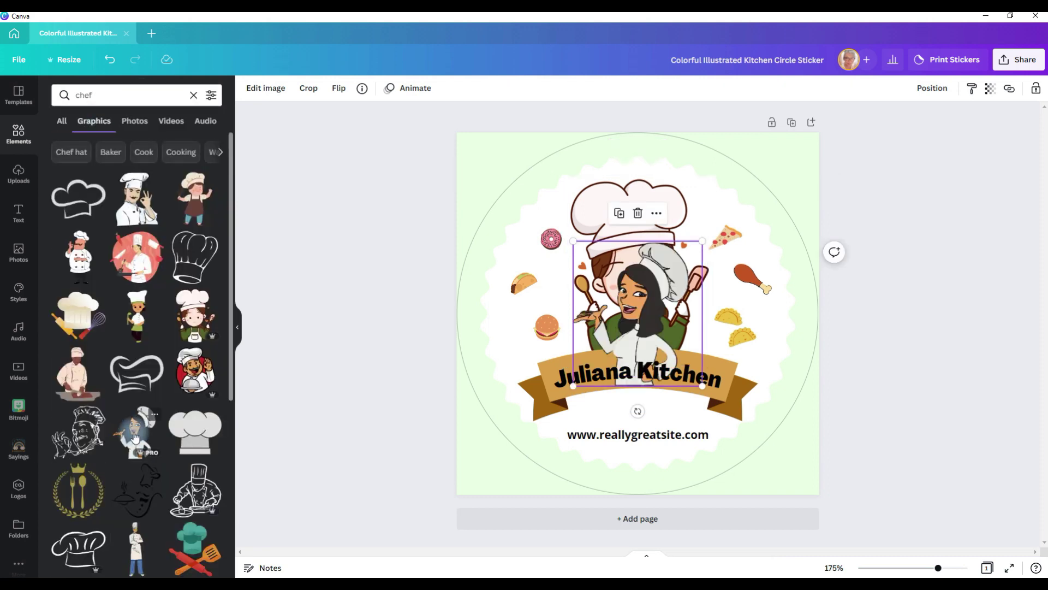
drag(703, 240, 752, 185)
mouse_move(571, 183)
mouse_down()
mouse_move(553, 171)
mouse_move(587, 185)
mouse_up()
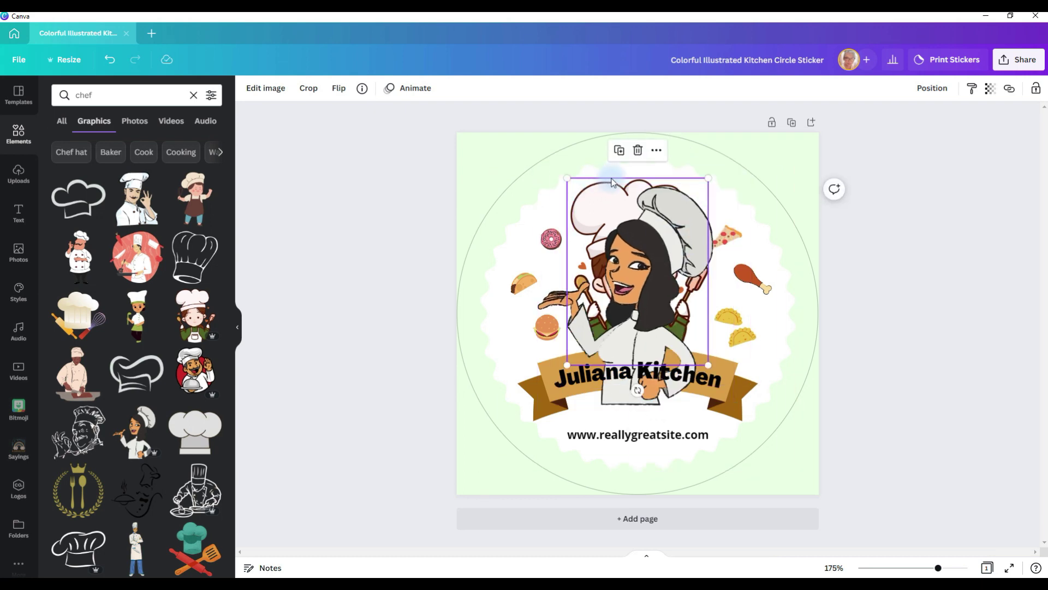
Step: Delete the original cartoon chef, send the new chef behind the banner and enlarge it
click(639, 153)
click(613, 281)
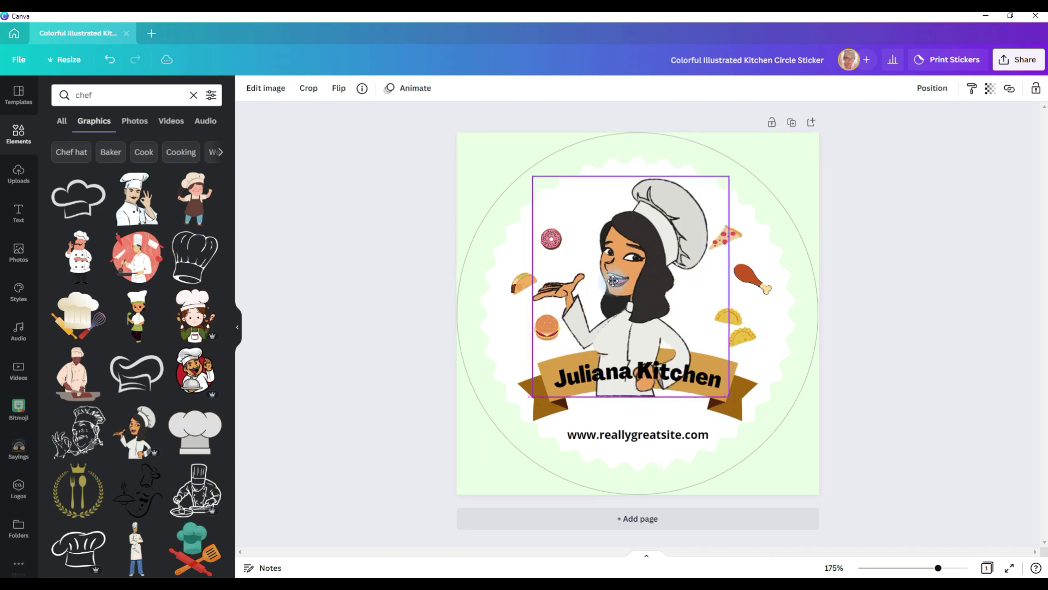
right_click(612, 283)
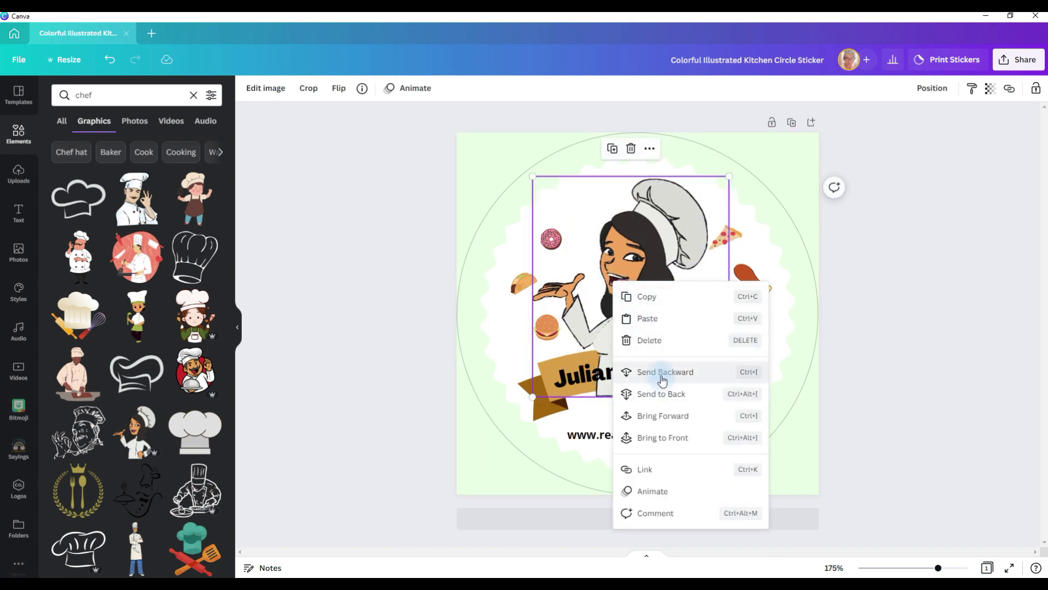
click(663, 306)
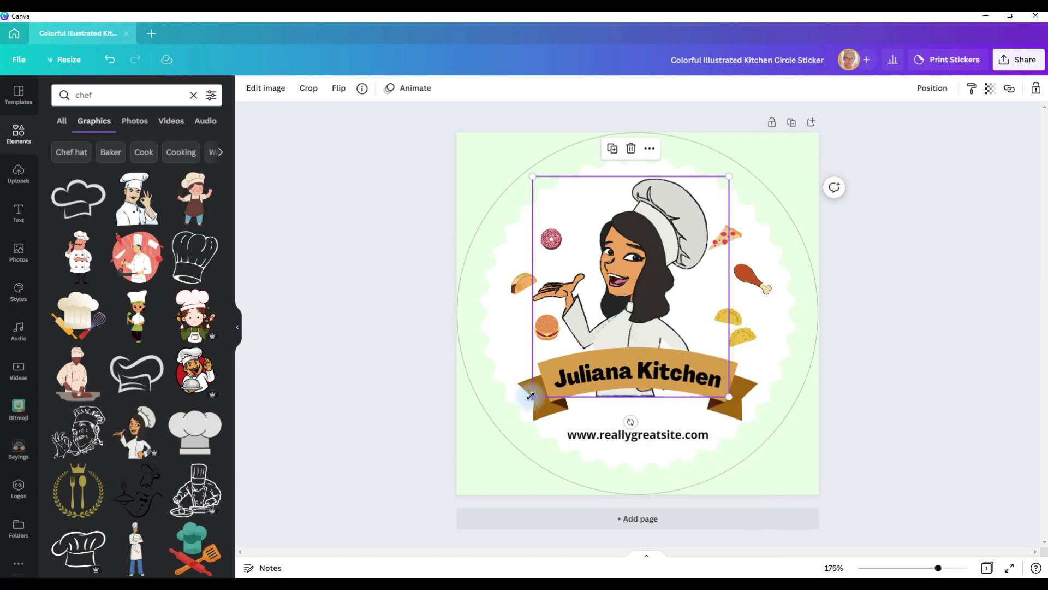
drag(532, 397, 507, 408)
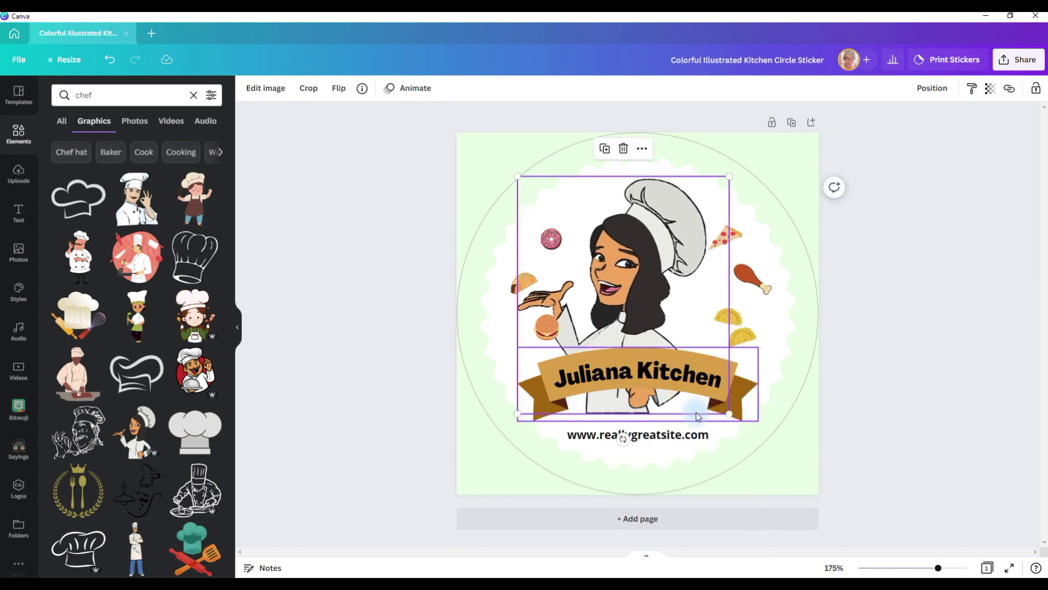
drag(731, 414, 743, 428)
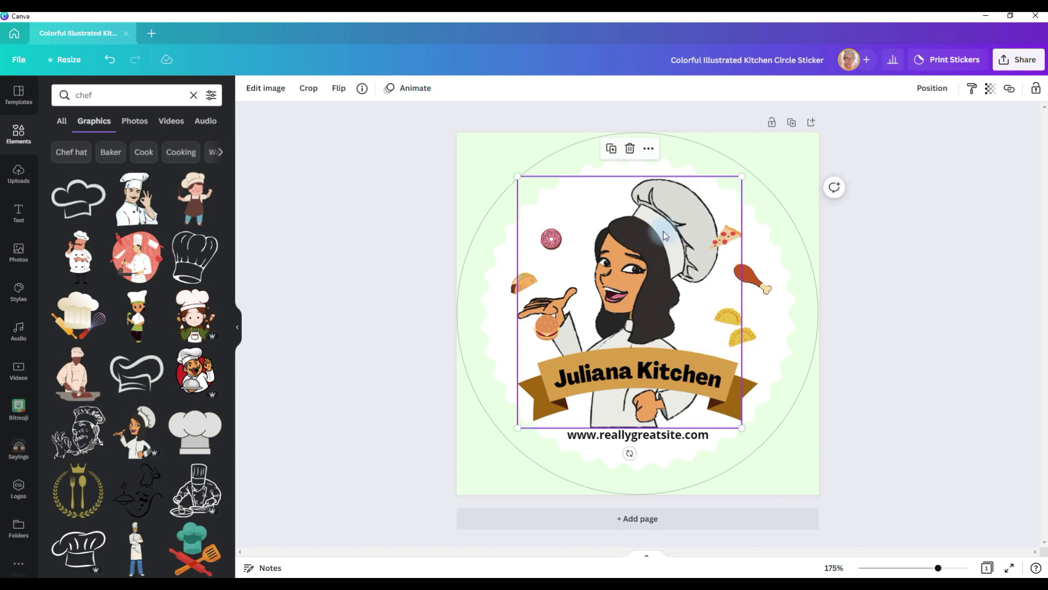
Step: Delete the taco, burger, chicken-leg, pizza and second taco decorations from the sticker
click(518, 280)
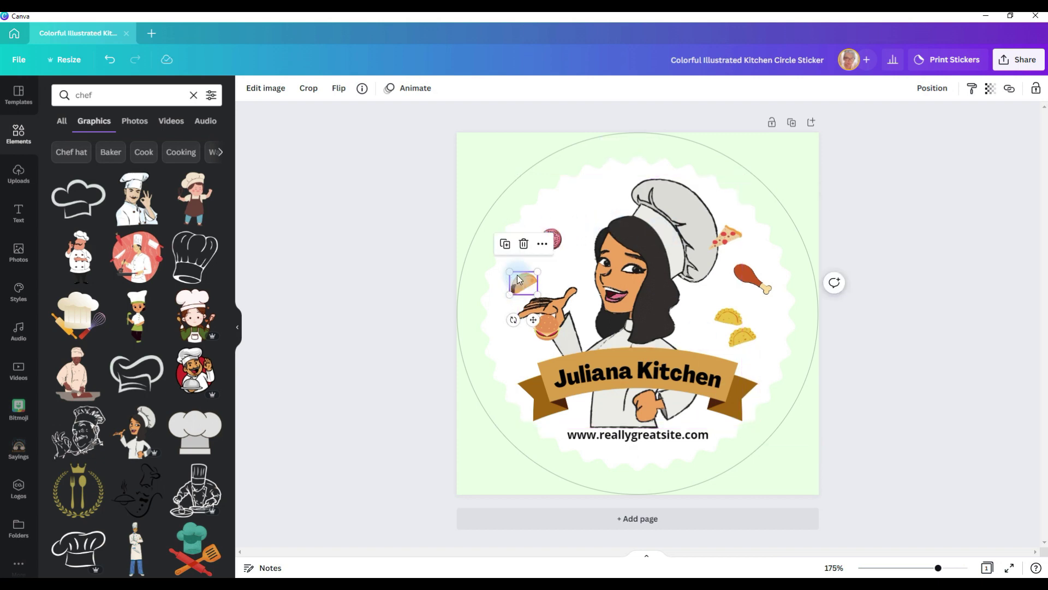
click(521, 247)
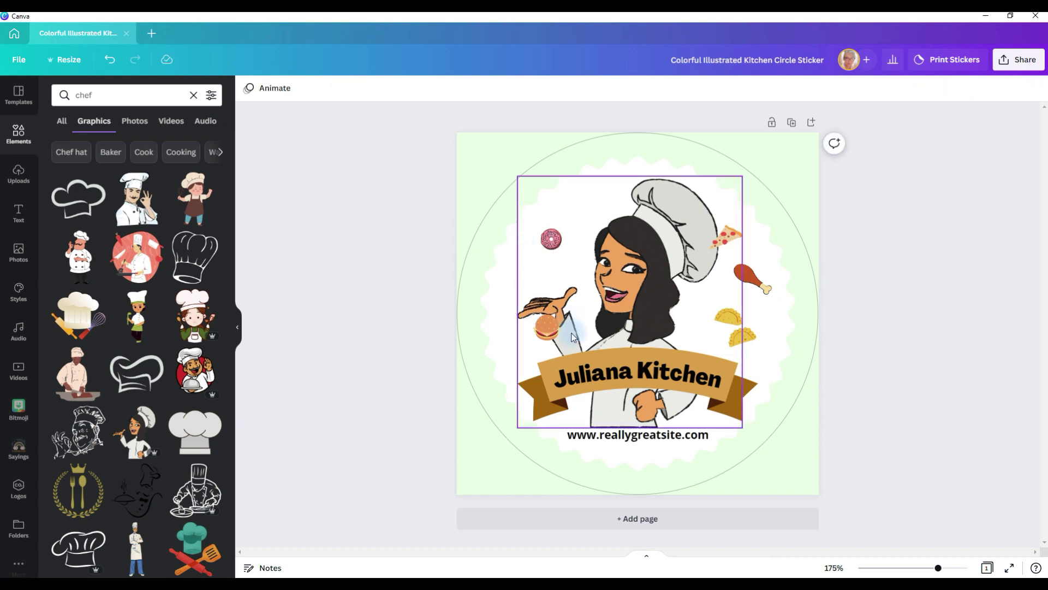
click(546, 326)
click(550, 287)
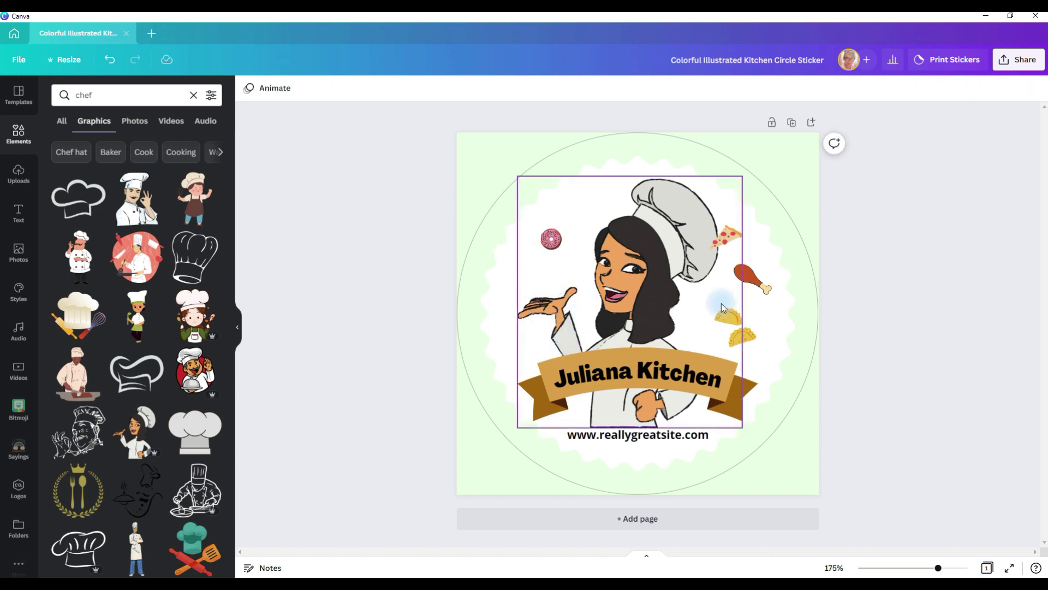
click(751, 276)
click(757, 234)
click(737, 238)
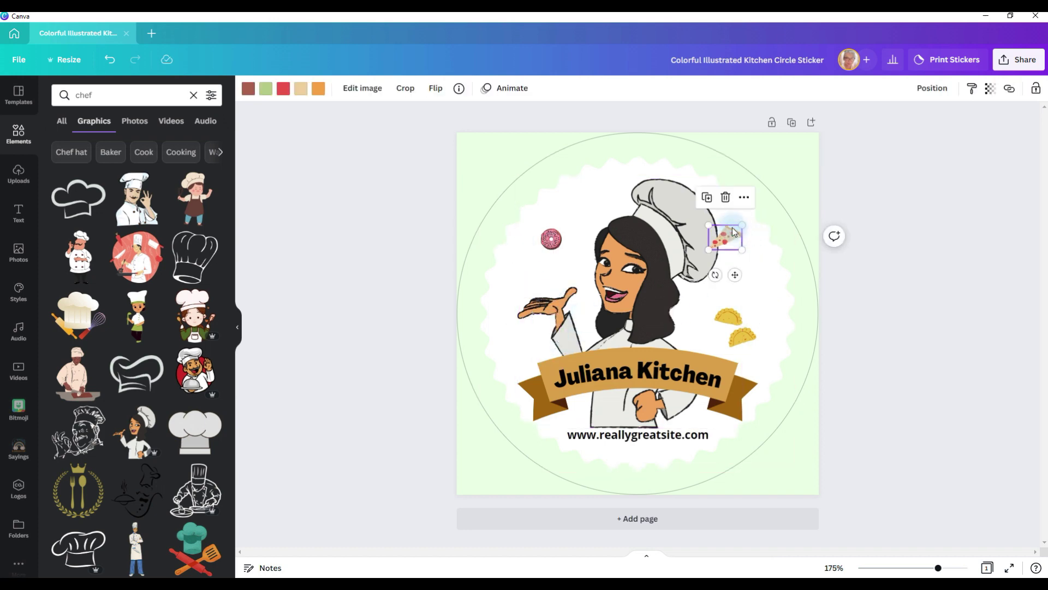
click(724, 196)
click(735, 314)
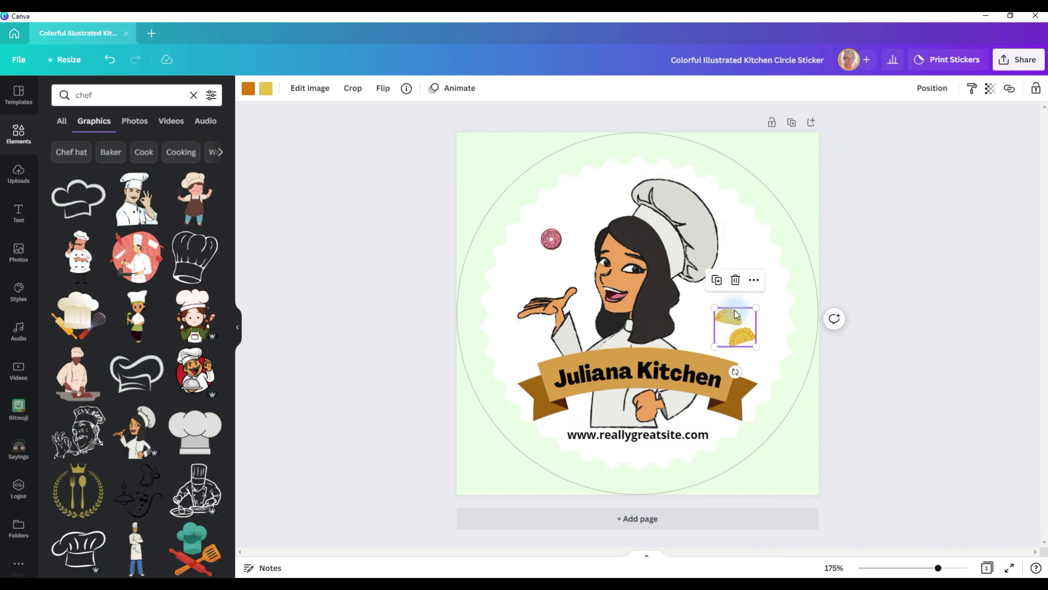
click(736, 281)
click(373, 212)
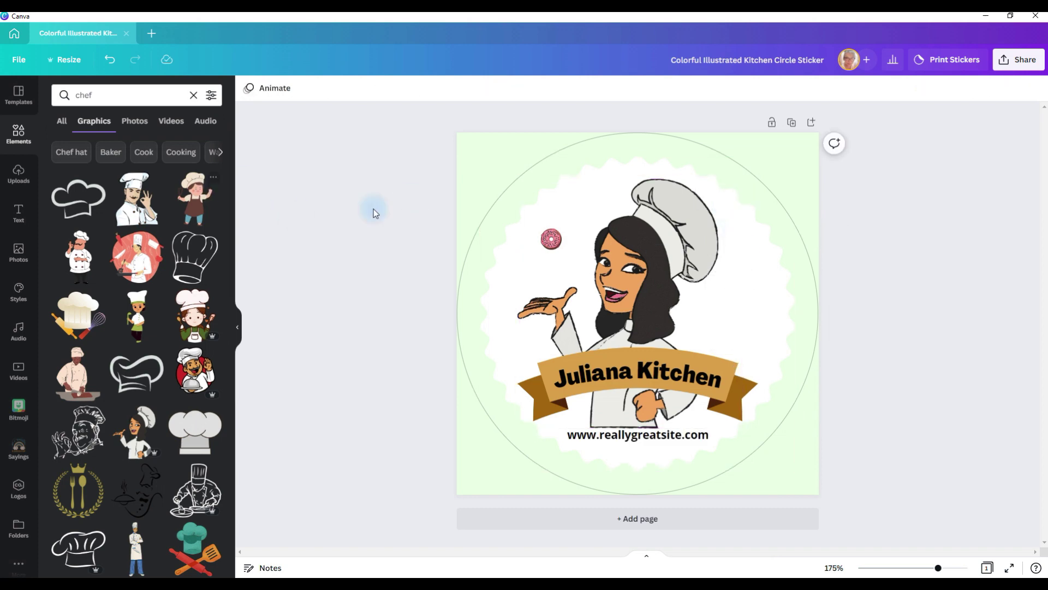
Step: Search 'cupcakes', add two cupcake graphics and shrink them around the chef
click(105, 95)
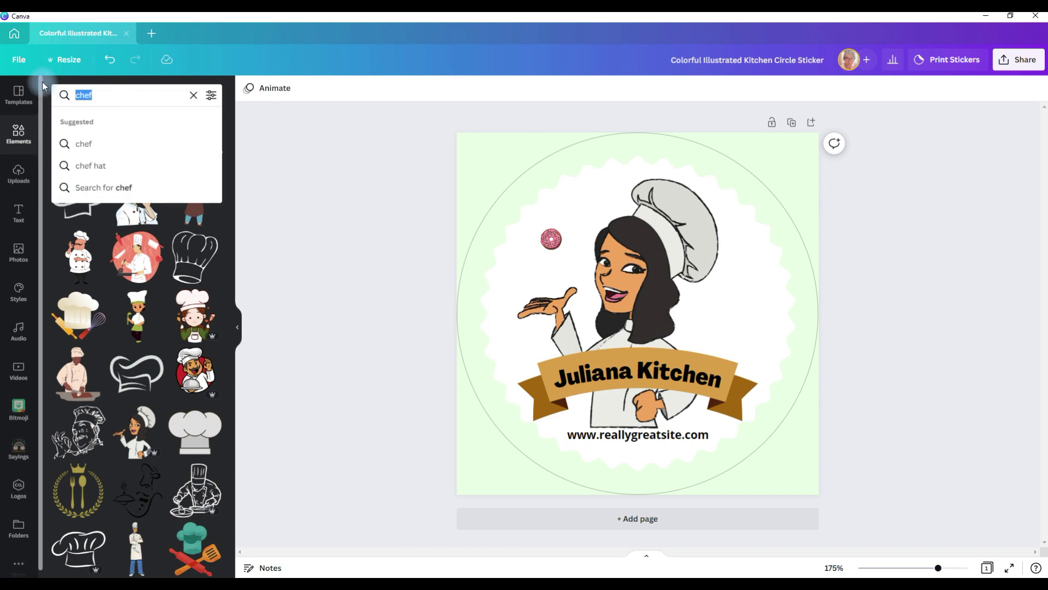
text(cur)
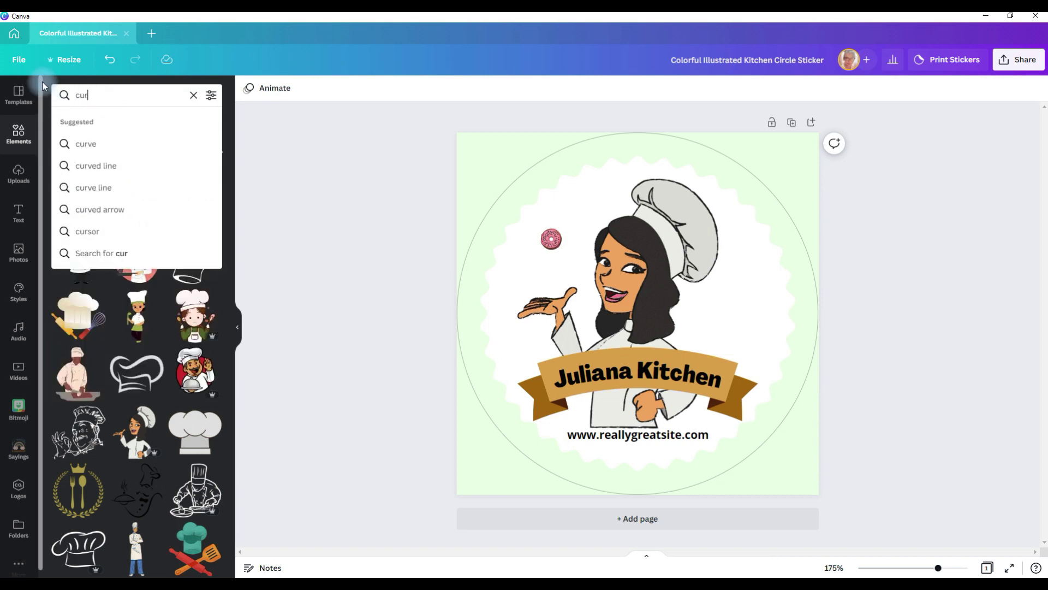
key(BackSpace)
text(pcakes)
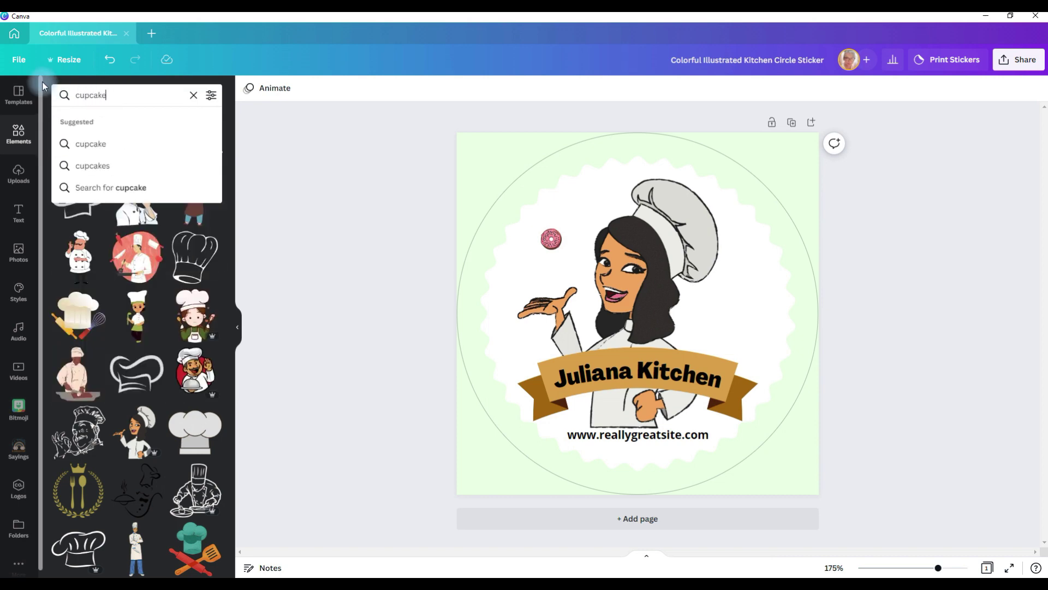
key(Return)
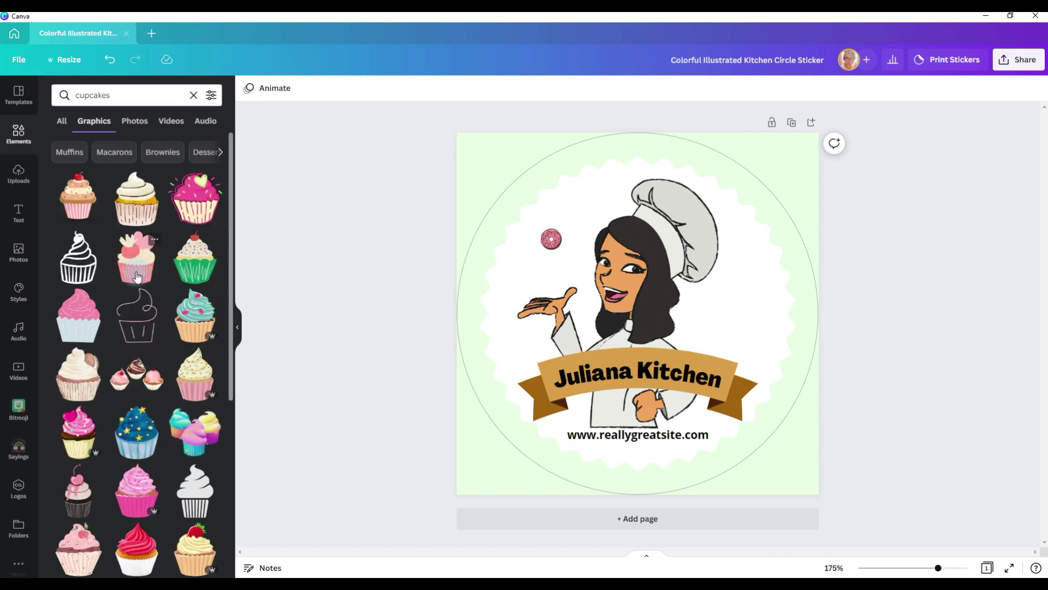
click(137, 276)
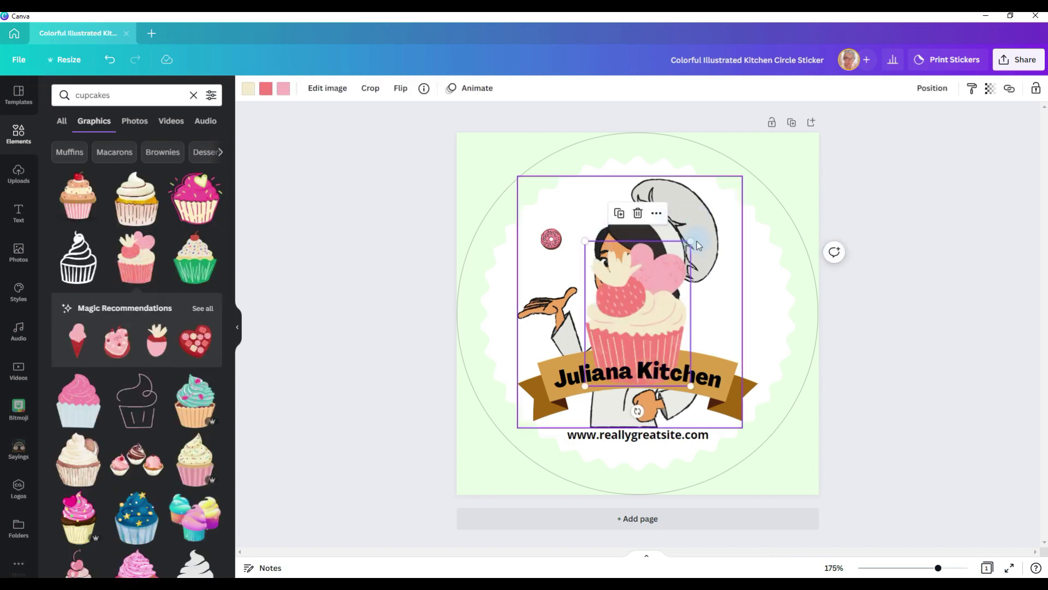
drag(744, 177, 548, 285)
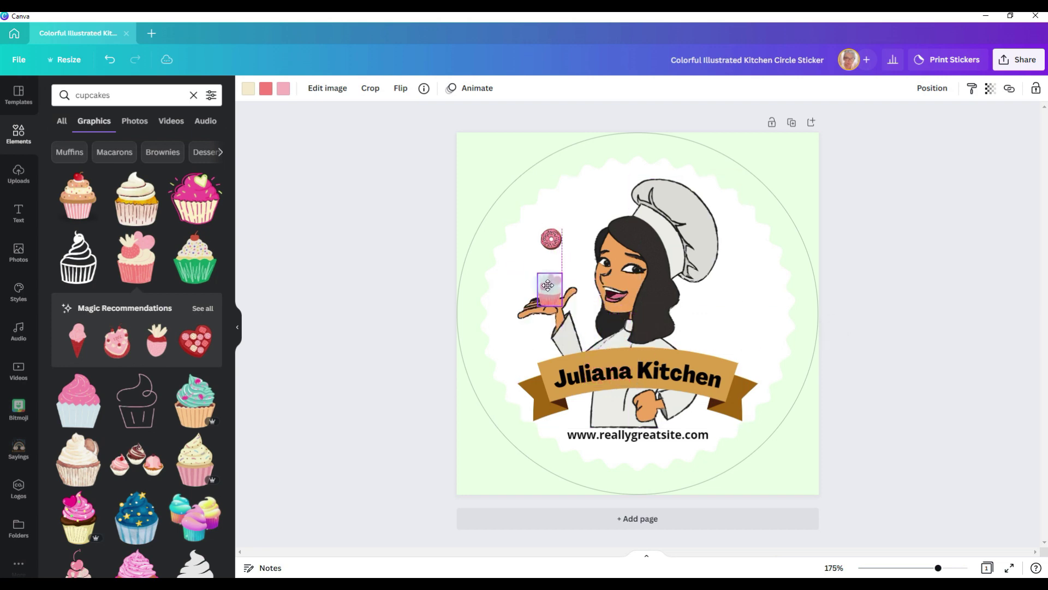
click(503, 284)
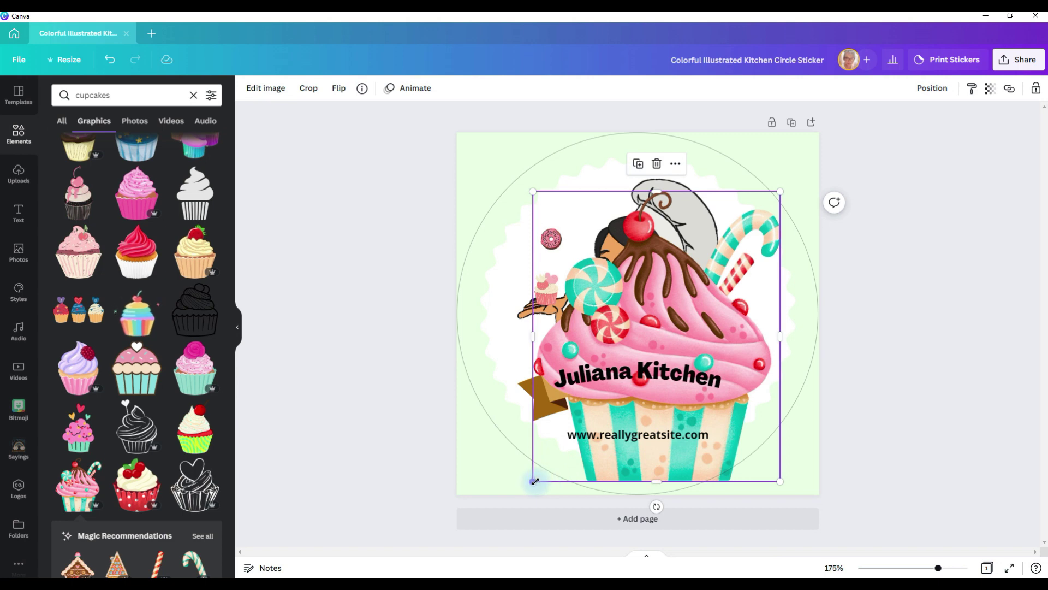
drag(533, 481, 771, 288)
drag(759, 247, 743, 266)
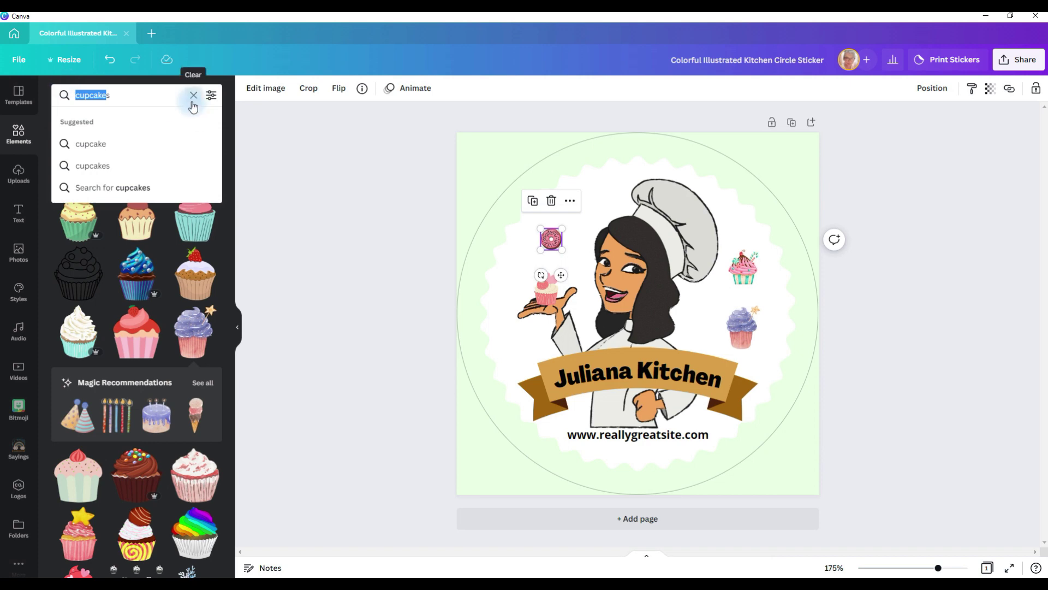
Step: Search 'donut' and add a small blue sprinkled donut beside the chef
text(donuts)
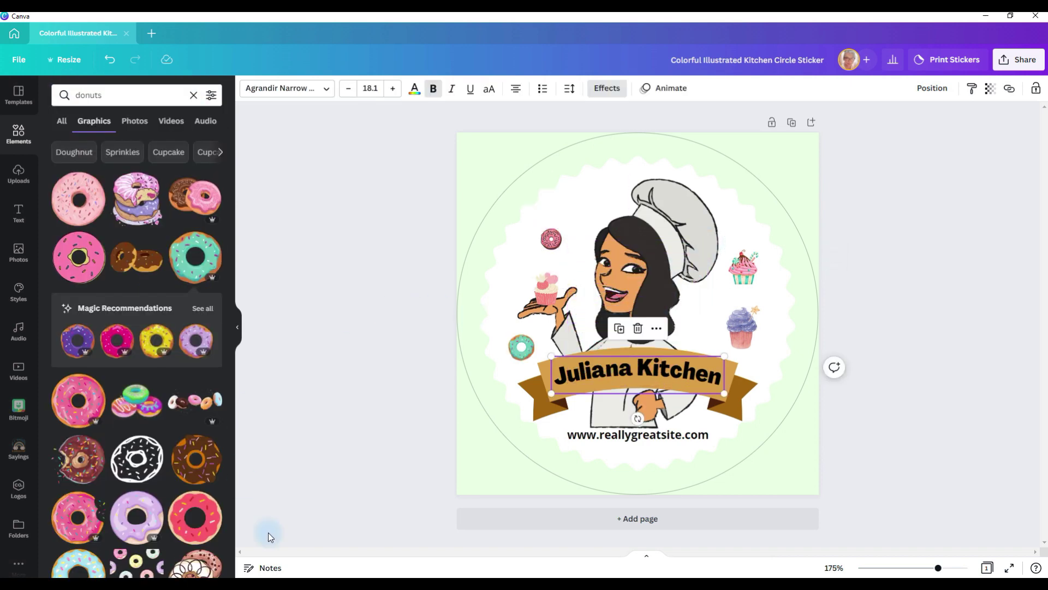
scroll(133, 463, down, 6)
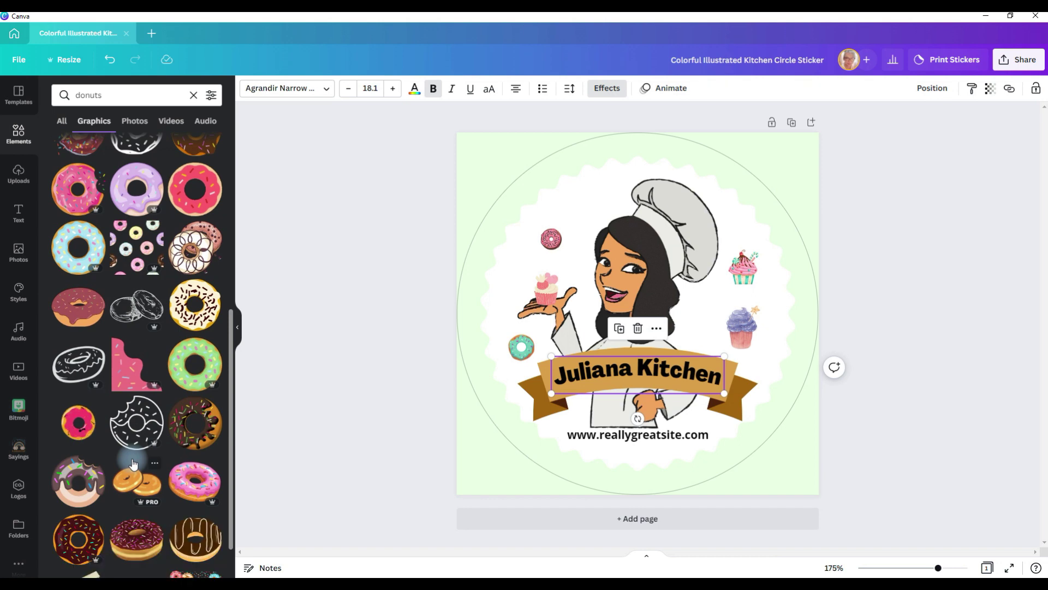
scroll(133, 464, down, 1)
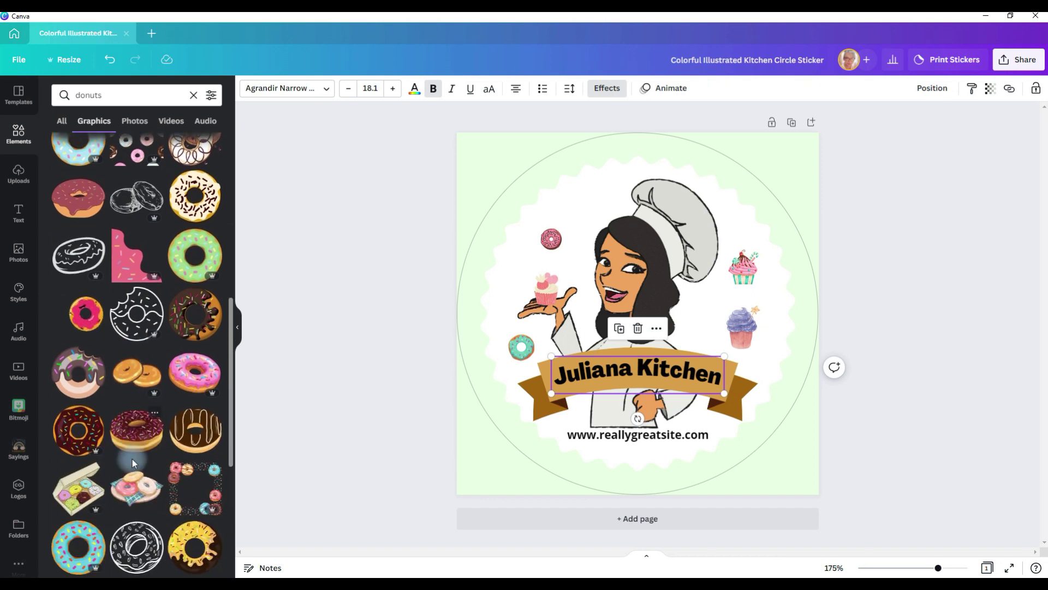
scroll(132, 463, down, 1)
scroll(92, 443, down, 1)
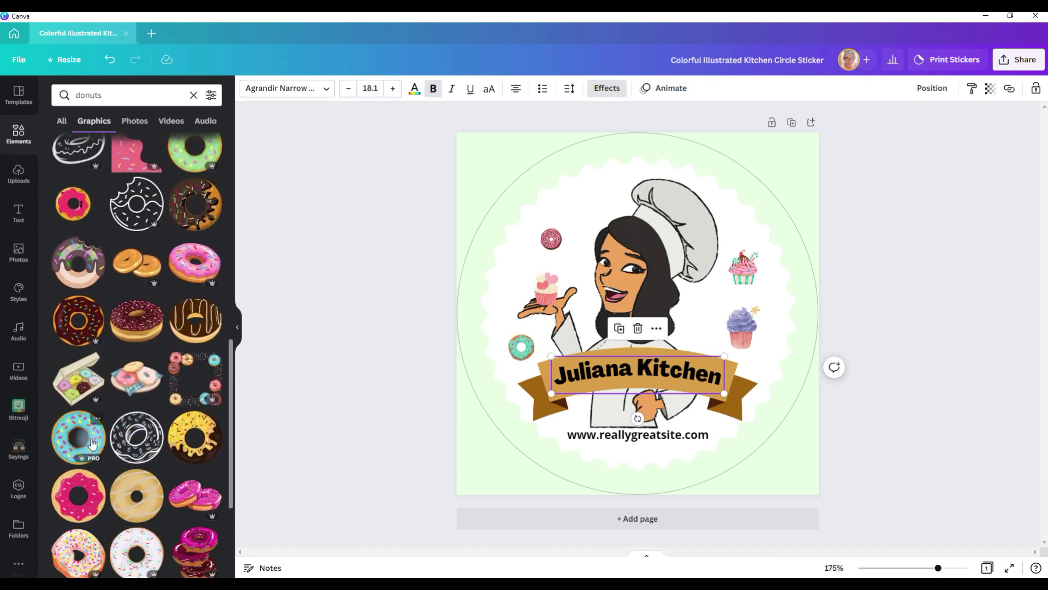
click(92, 444)
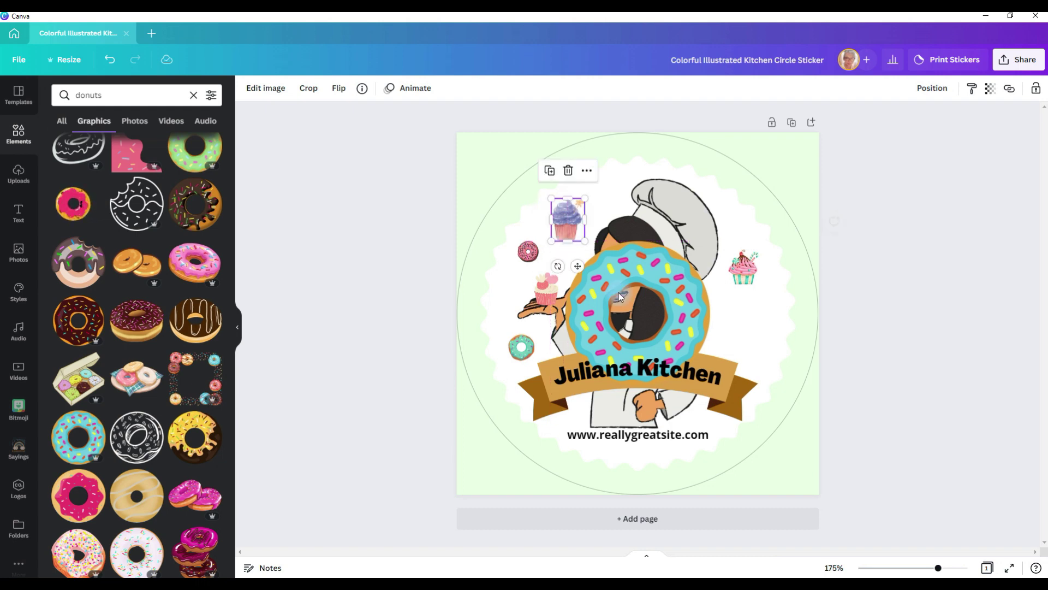
key(Delete)
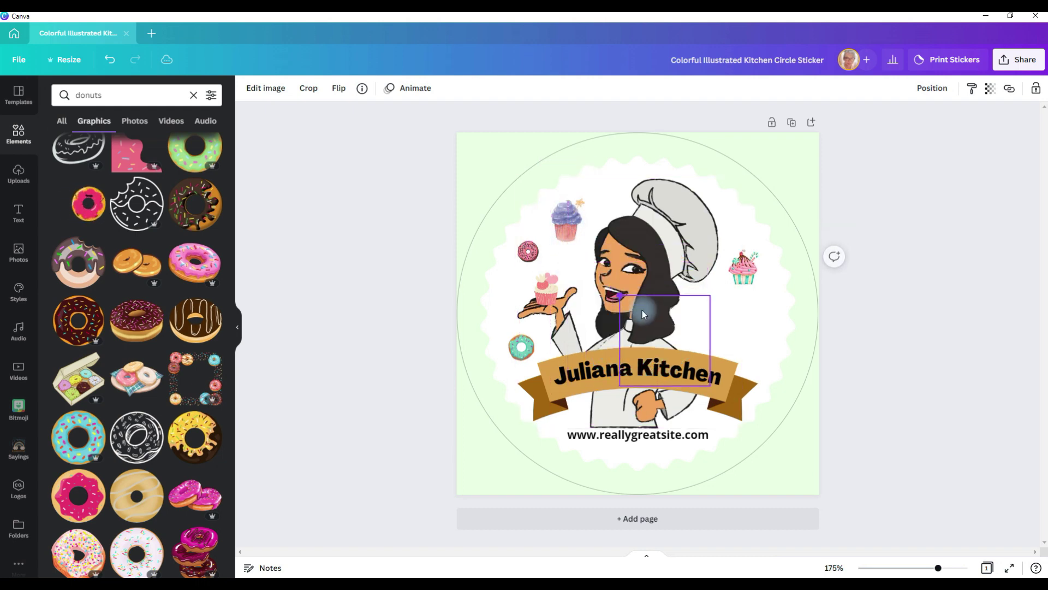
drag(642, 314, 742, 318)
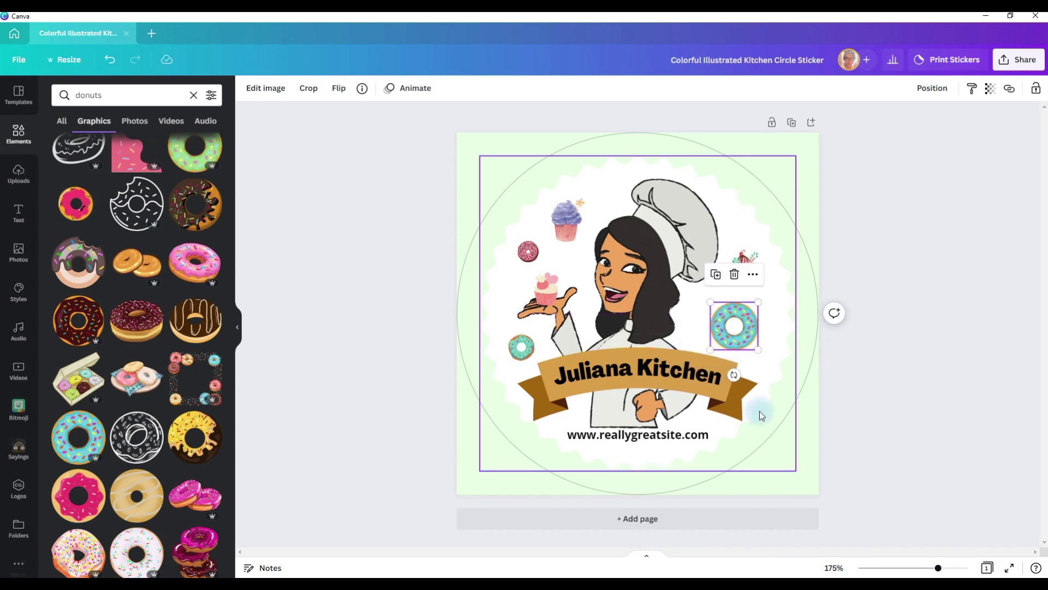
click(721, 414)
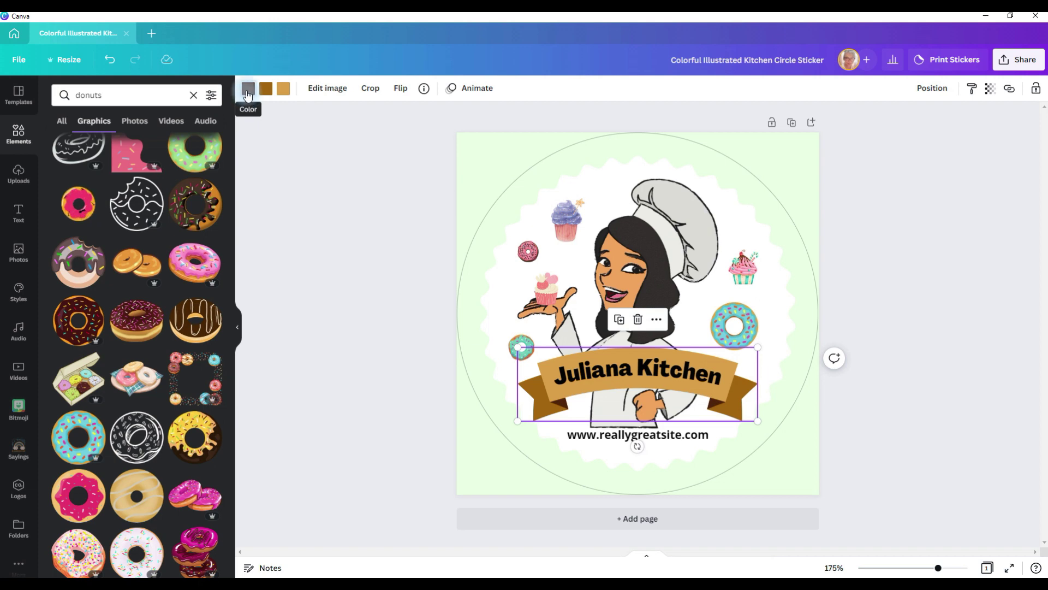
Step: Recolour the banner's folds and ends teal and its main band a light mint shade
click(248, 94)
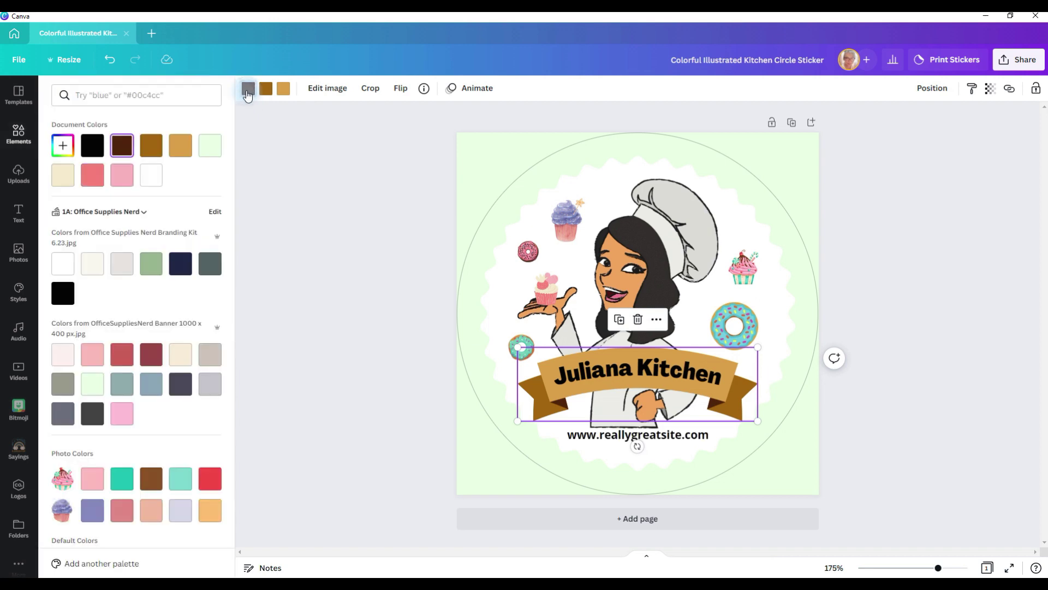
click(124, 486)
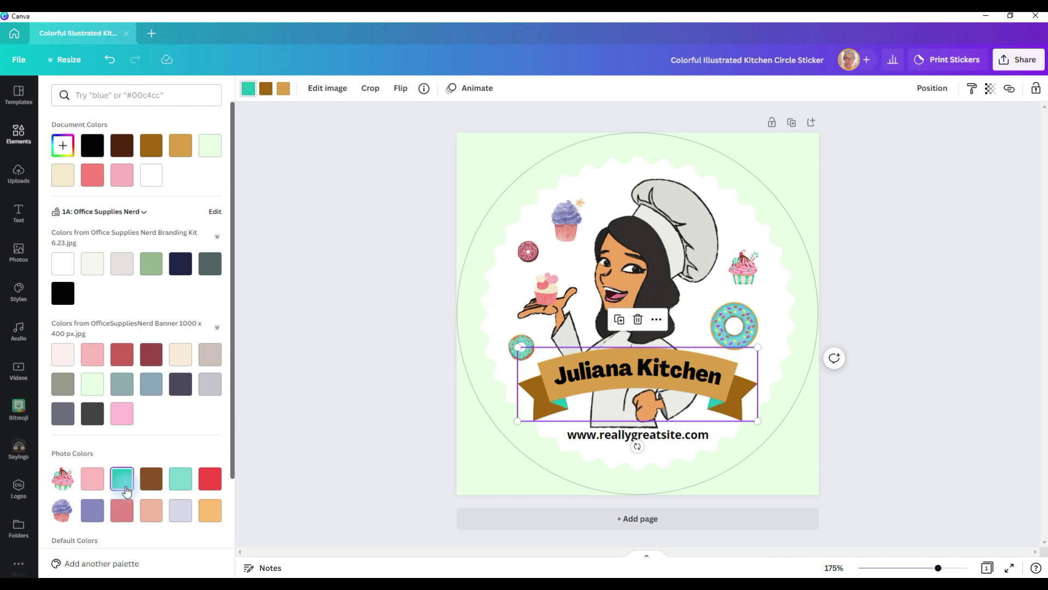
click(265, 88)
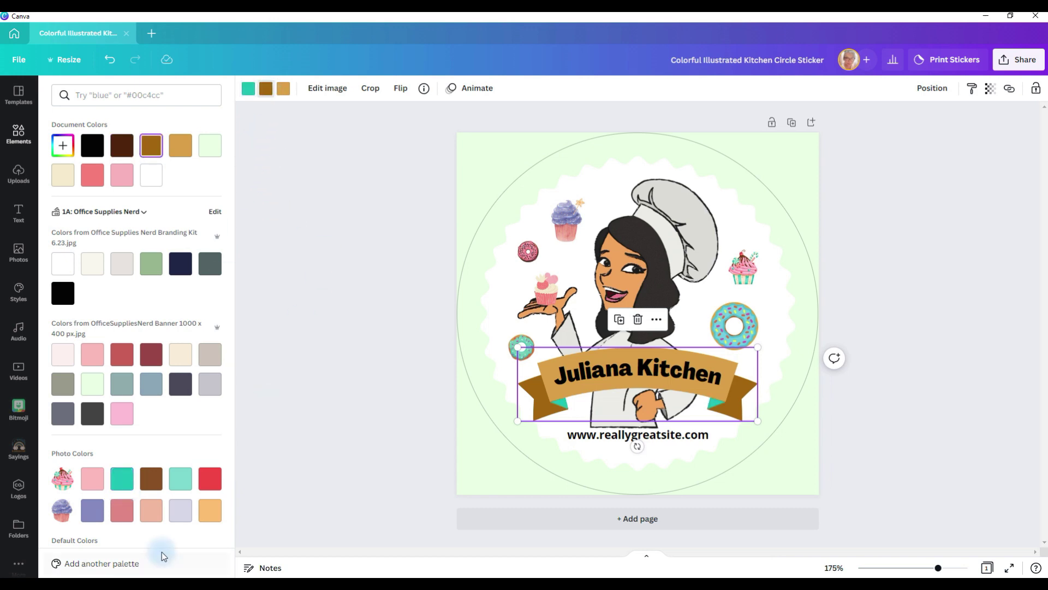
click(186, 486)
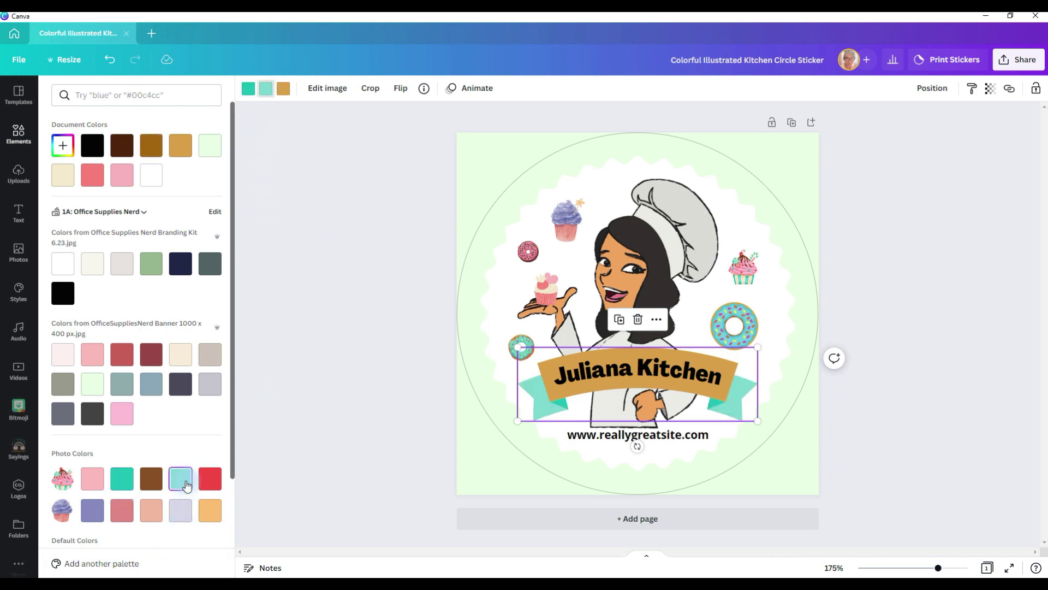
click(305, 222)
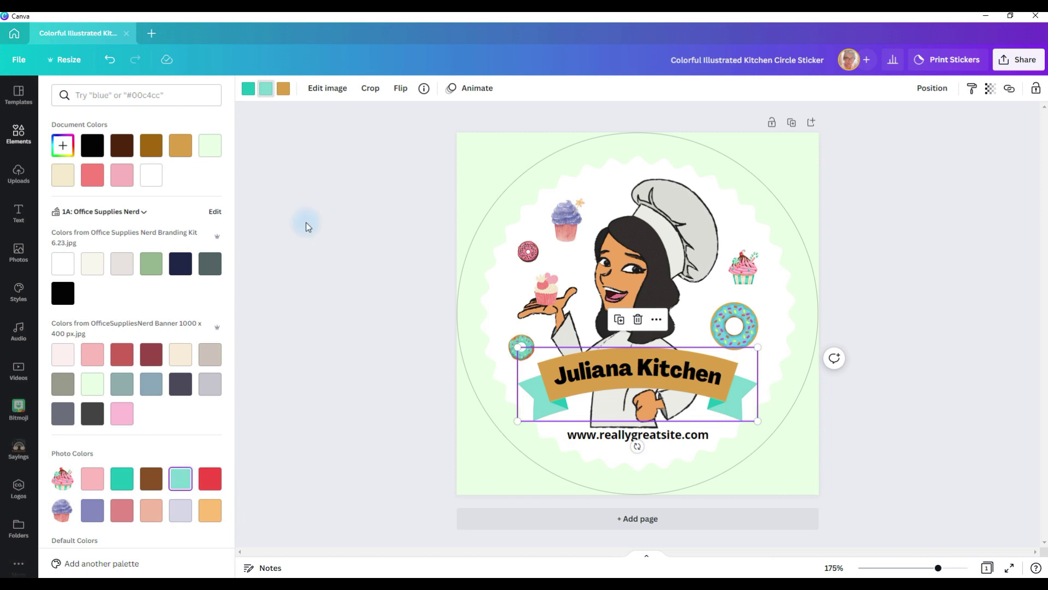
click(285, 94)
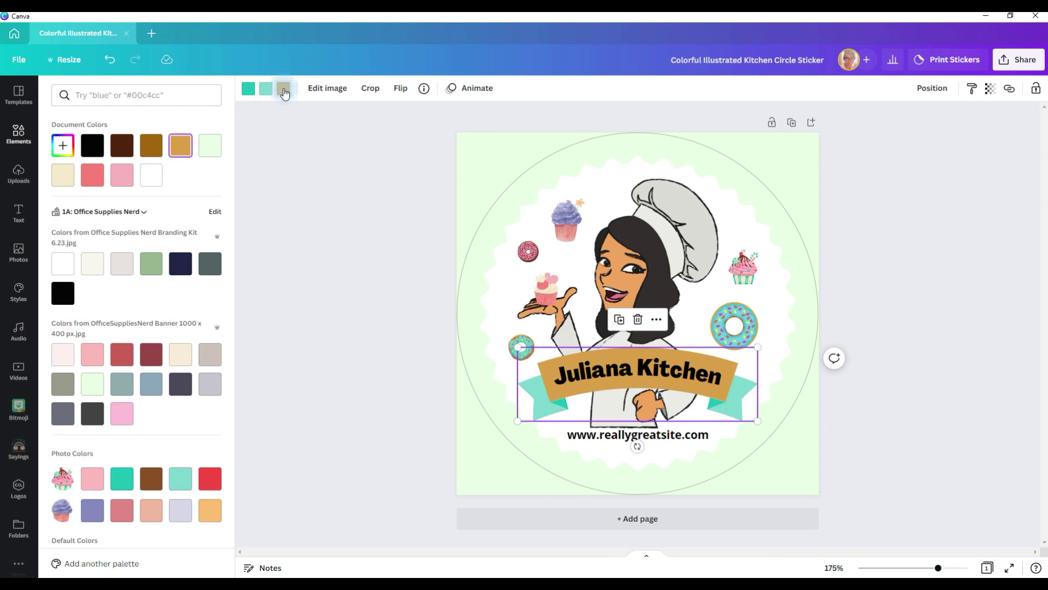
click(186, 480)
click(63, 145)
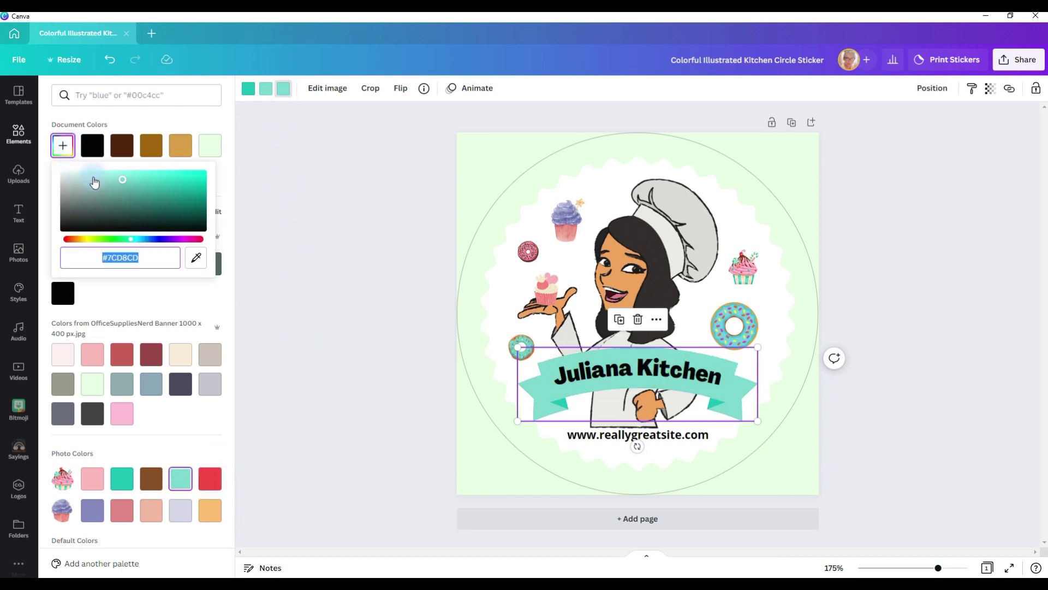
click(124, 179)
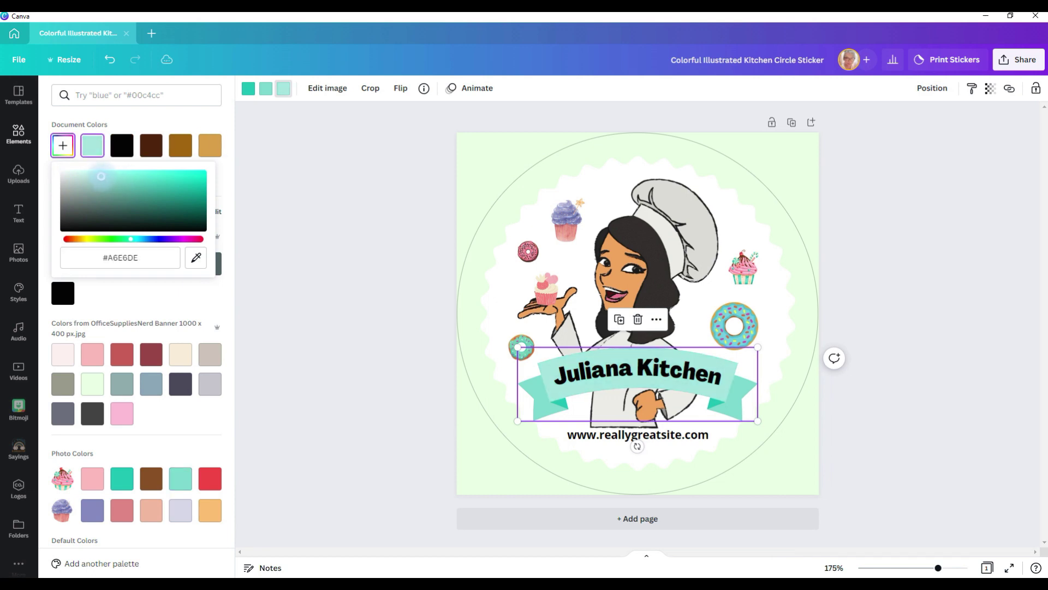
key(Escape)
Step: Retype the banner title as the owner's bakery name and make it pink
double_click(592, 367)
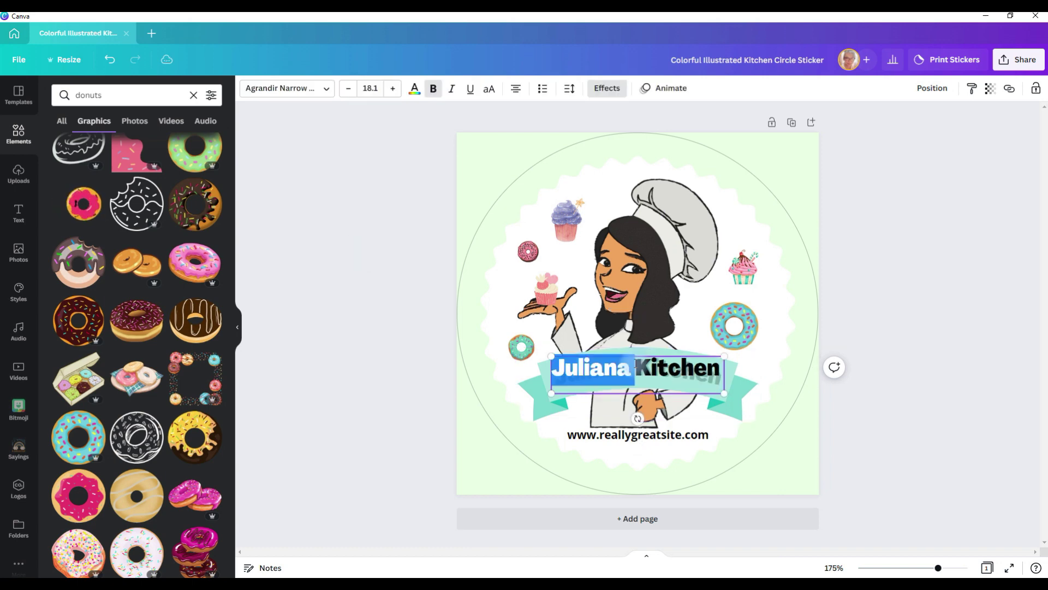
text(Brenda's)
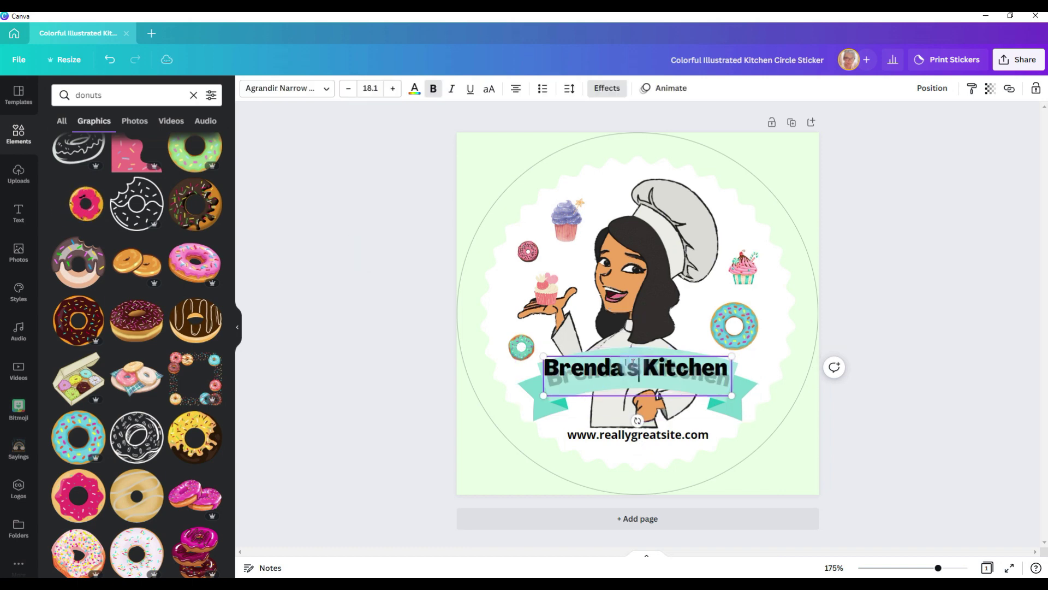
key(Delete)
key(Delete)
key(Delete)
key(Delete)
key(Delete)
key(Delete)
key(Delete)
key(Delete)
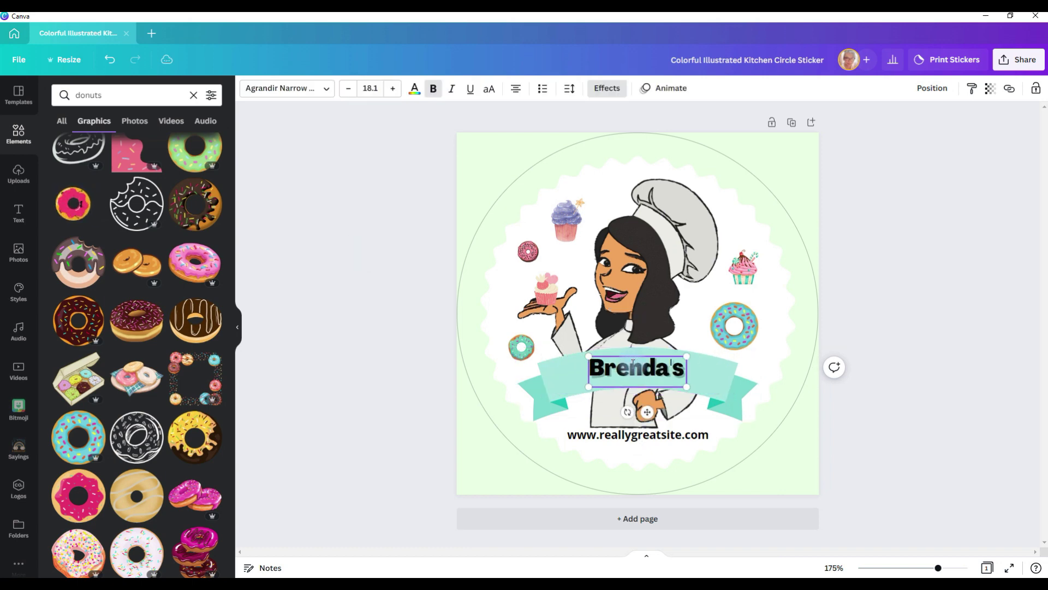
text(Bakery)
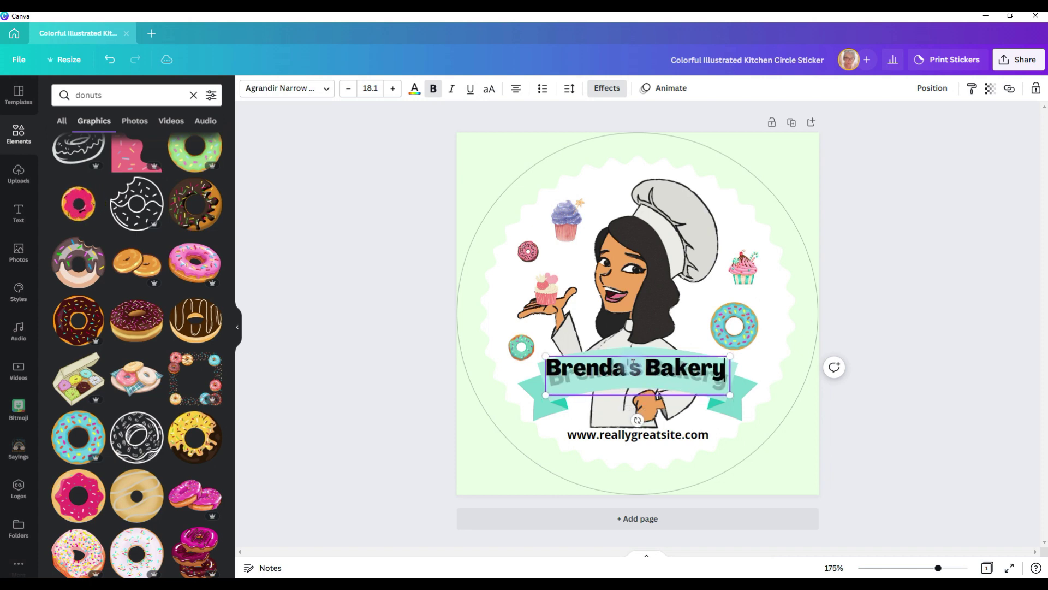
key(Escape)
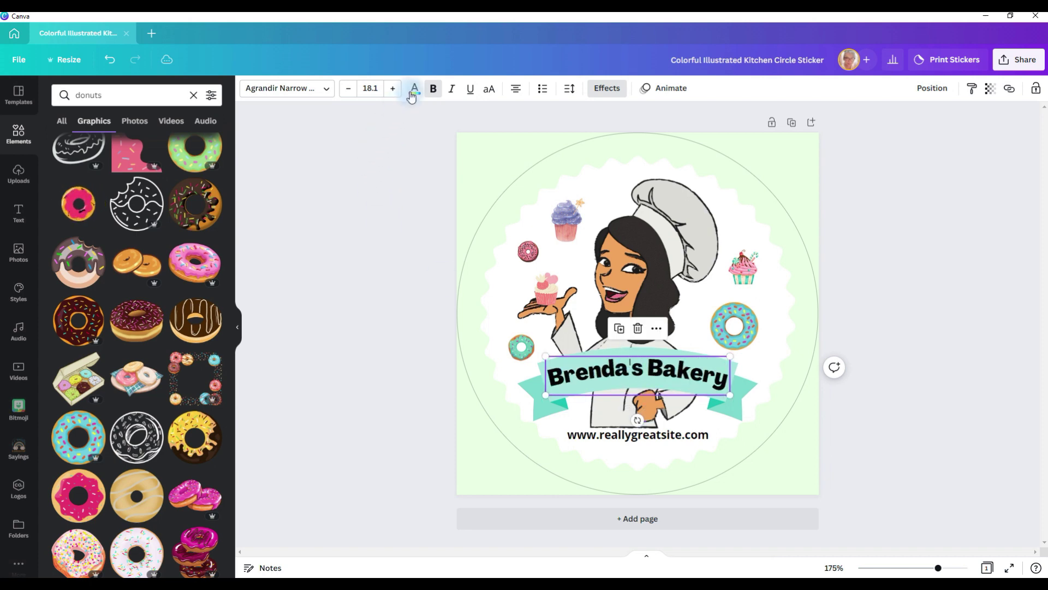
click(414, 89)
click(122, 510)
Step: Replace the placeholder site name in the web address with the bakery's name
click(601, 434)
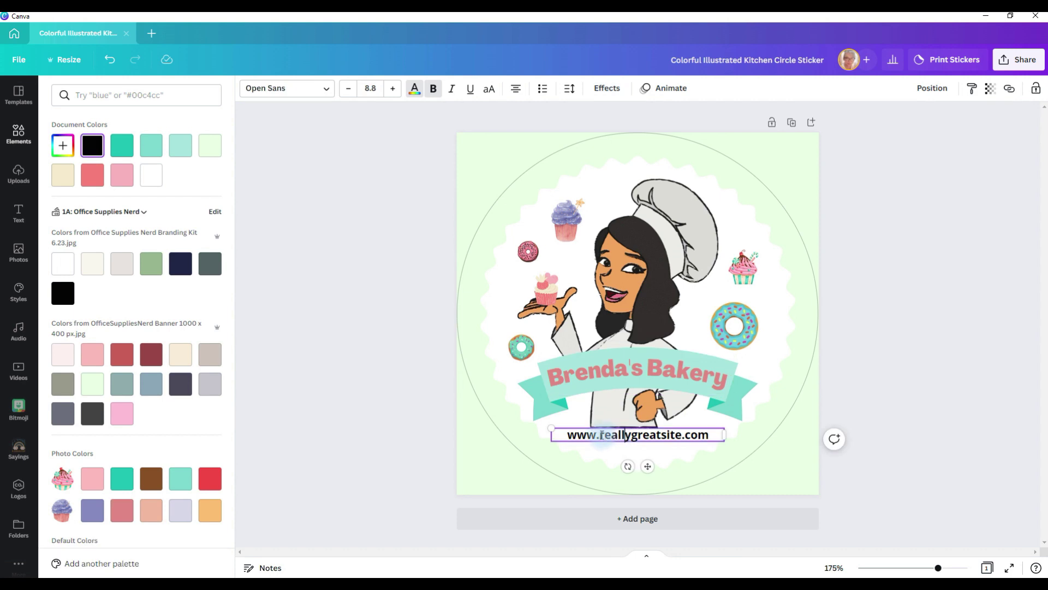
drag(600, 434, 673, 431)
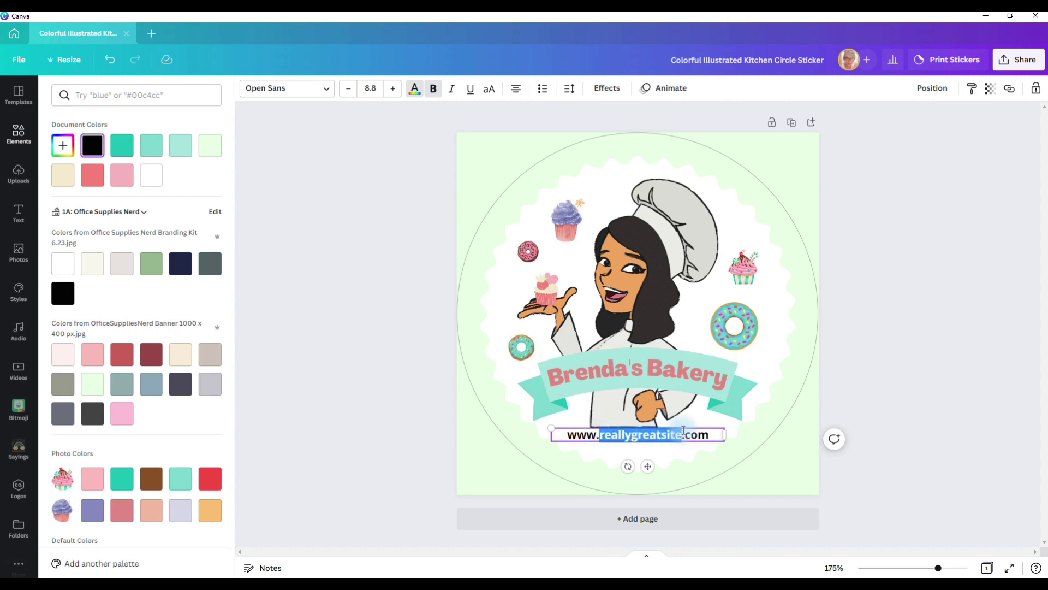
text(brendas)
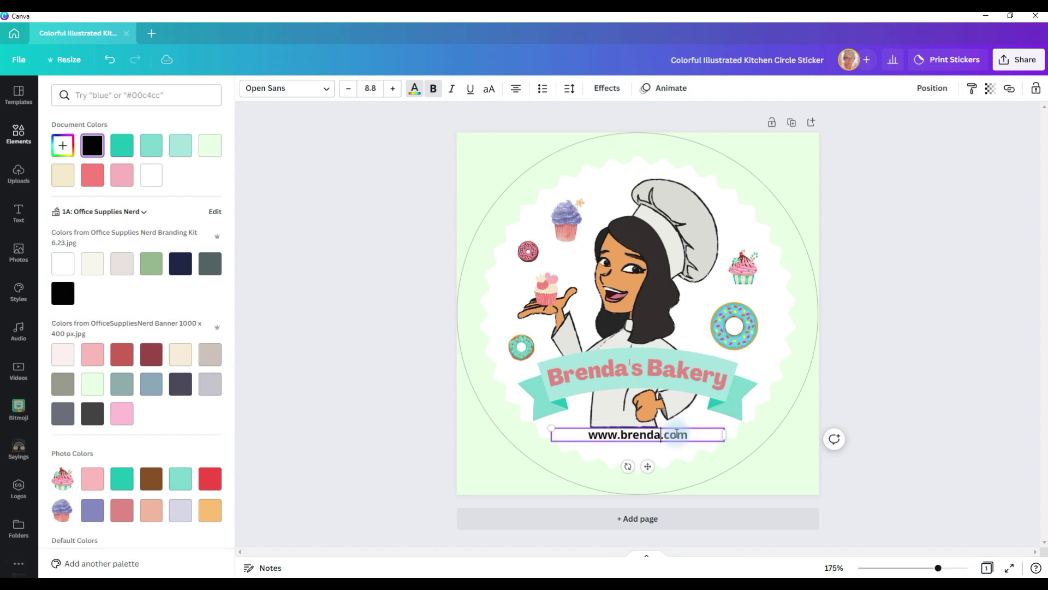
text(bakery)
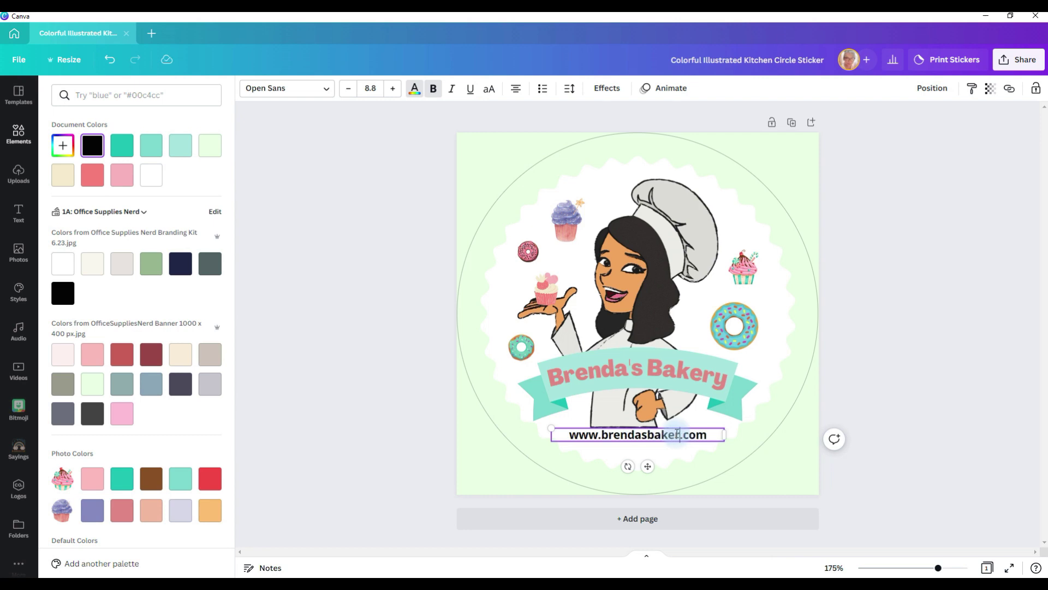
key(Escape)
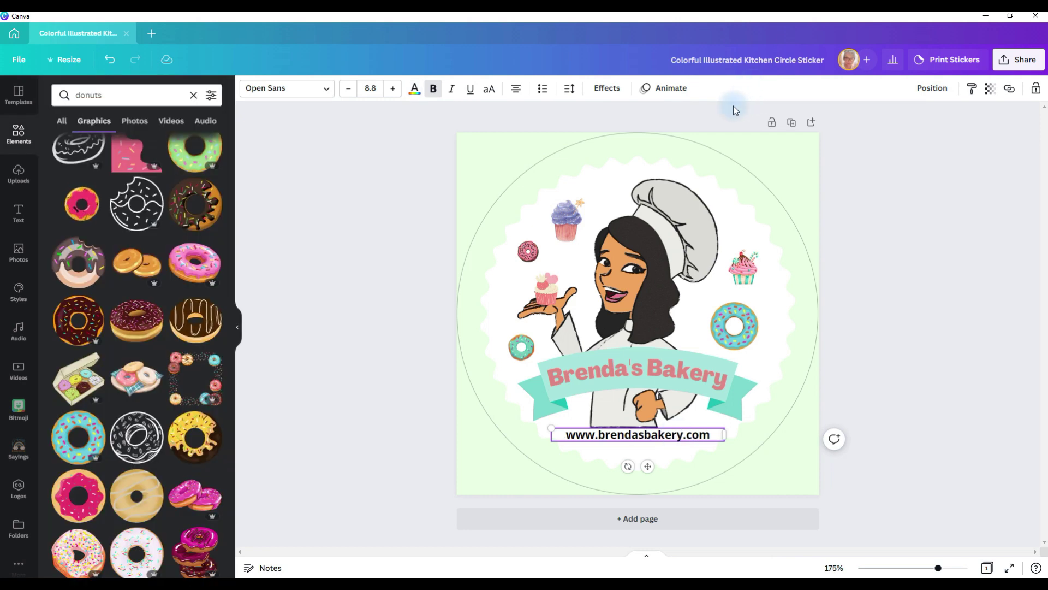
Step: Choose circle stickers as the print product for the design
click(1004, 65)
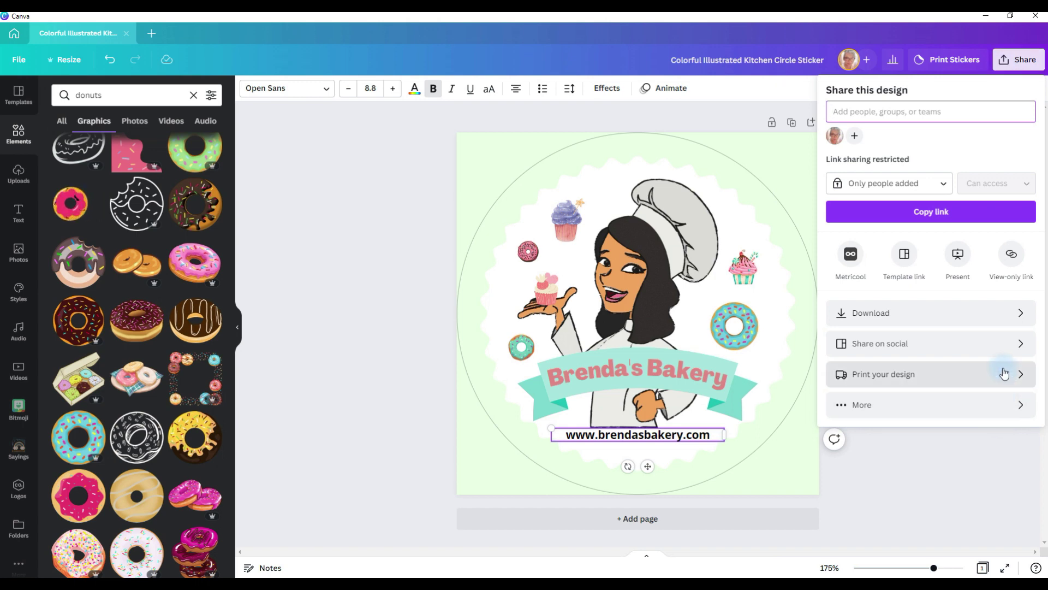
click(1004, 373)
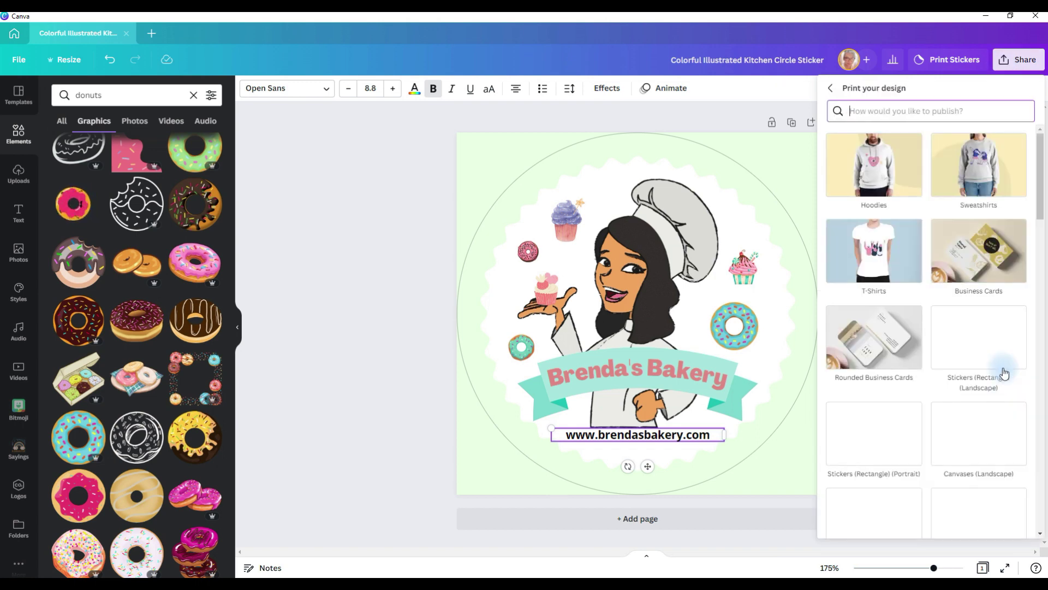
scroll(1006, 365, down, 6)
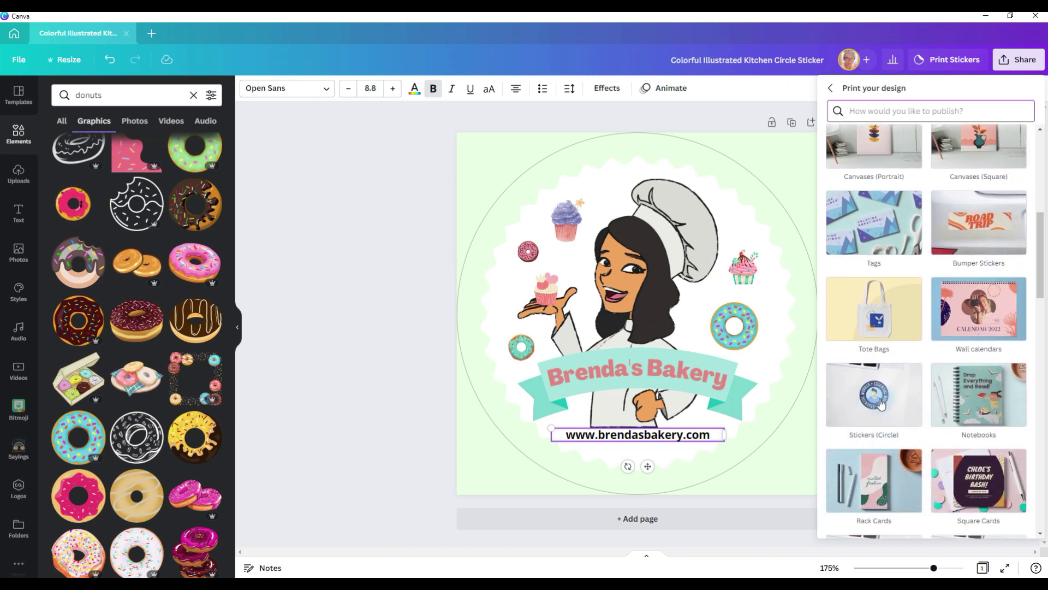
click(885, 431)
Step: Set the sticker order to Small size, Gloss finish and 48 stickers
click(1021, 375)
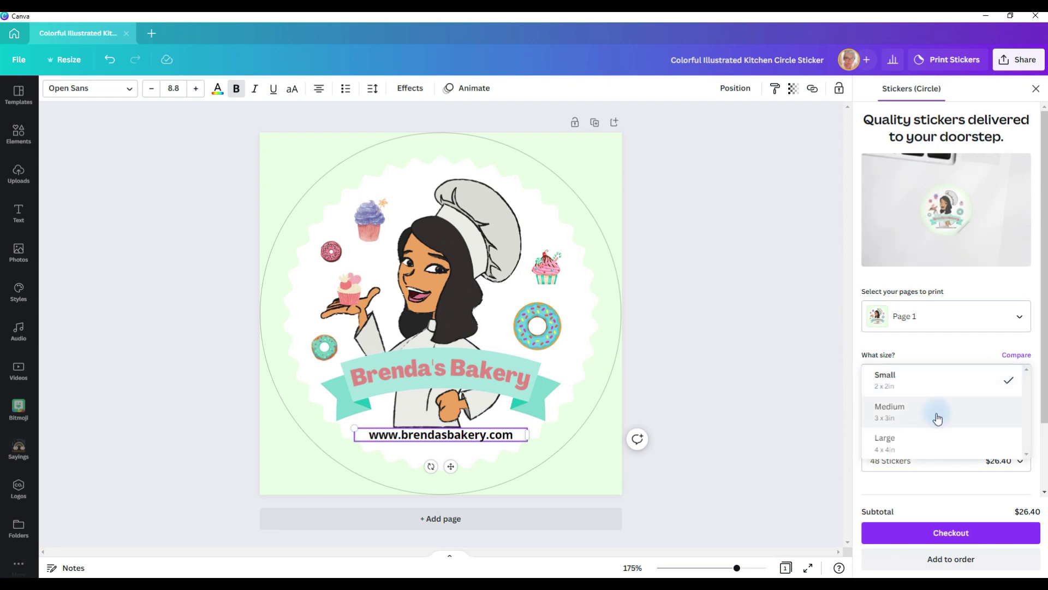
click(824, 405)
click(1021, 418)
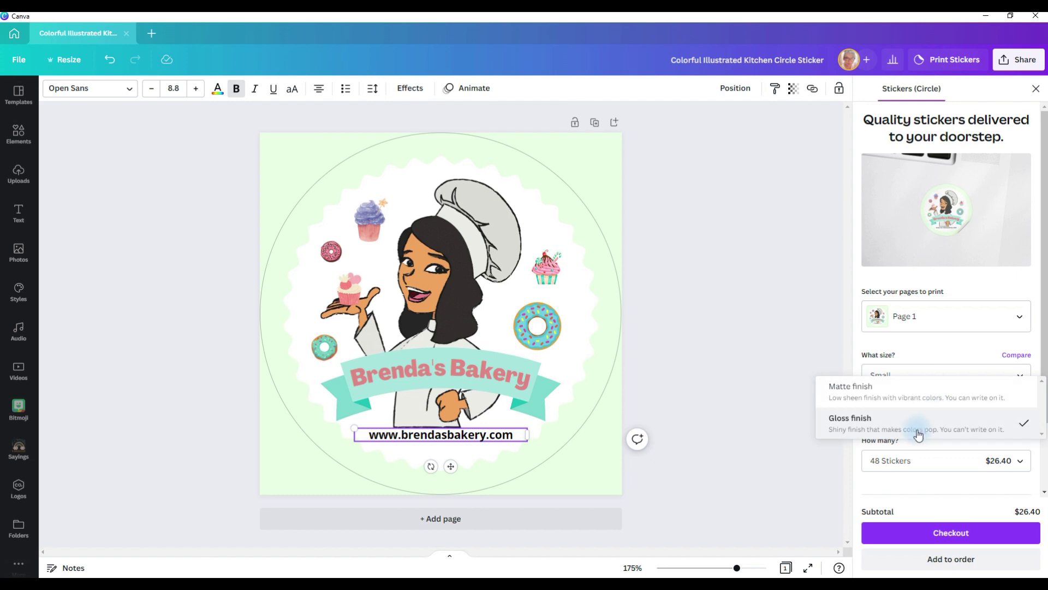
click(837, 463)
click(1022, 462)
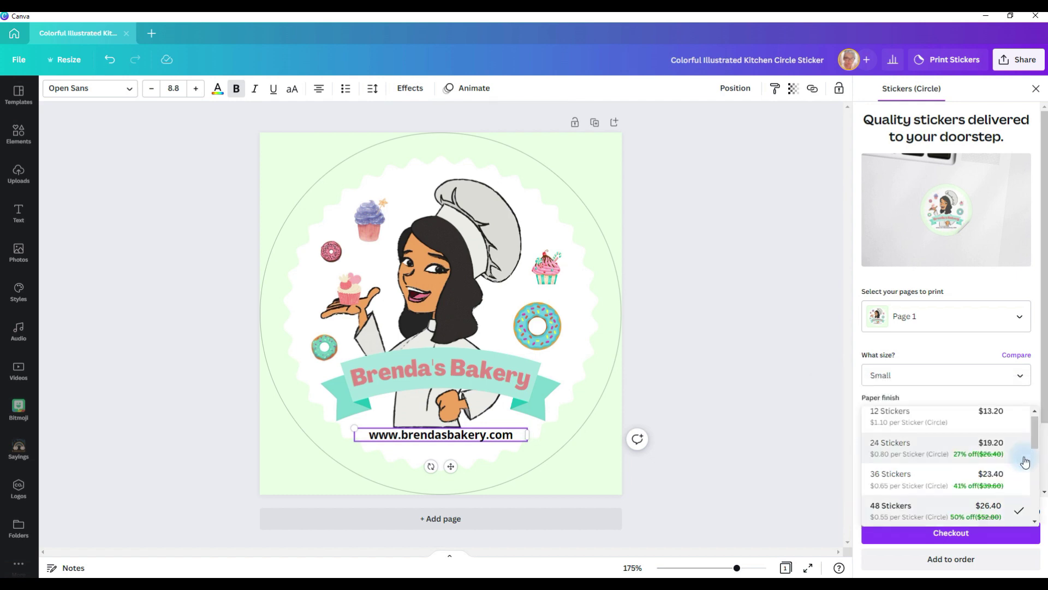
scroll(1023, 460, down, 5)
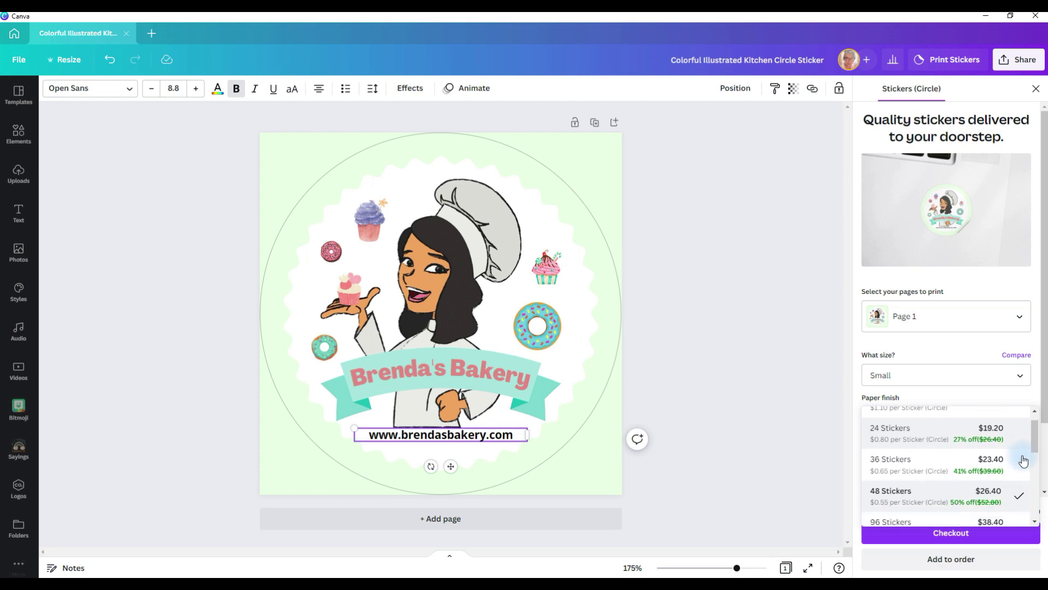
click(988, 537)
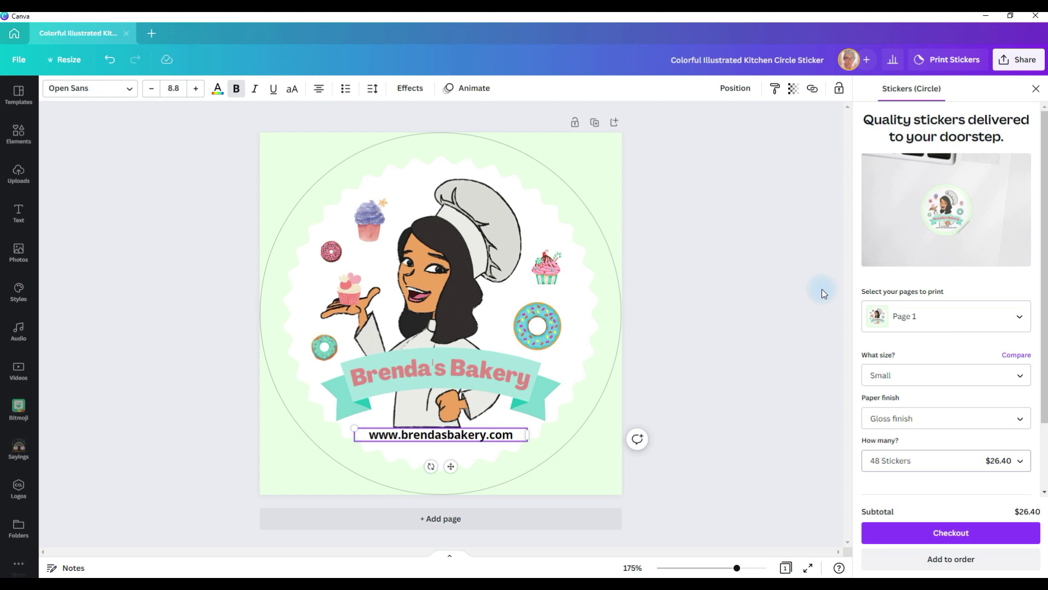
Step: Set the download to PNG with a transparent background, then close the download panel
click(1021, 60)
click(884, 313)
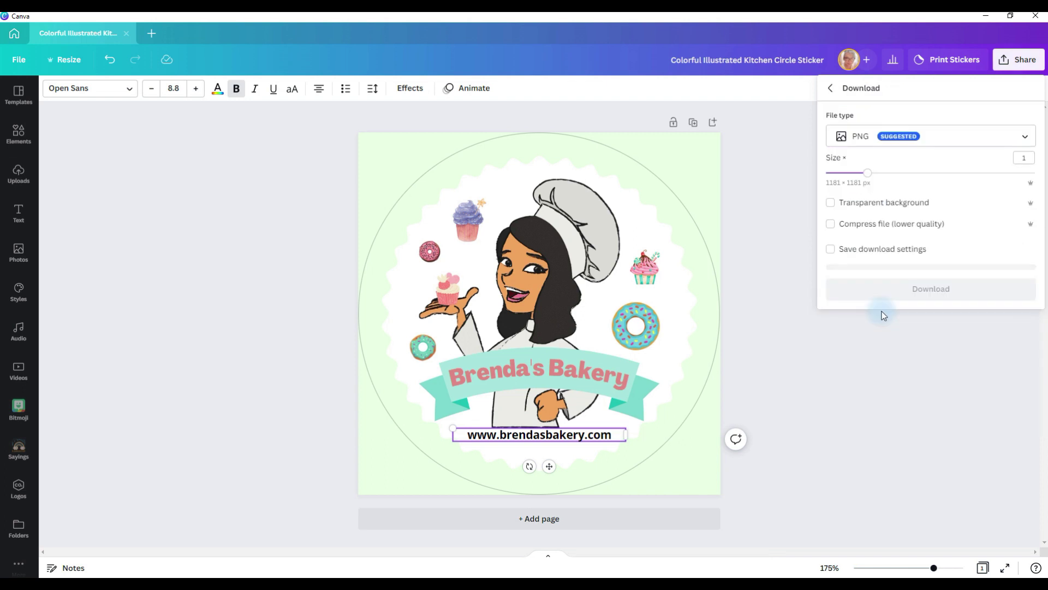
click(943, 136)
click(937, 98)
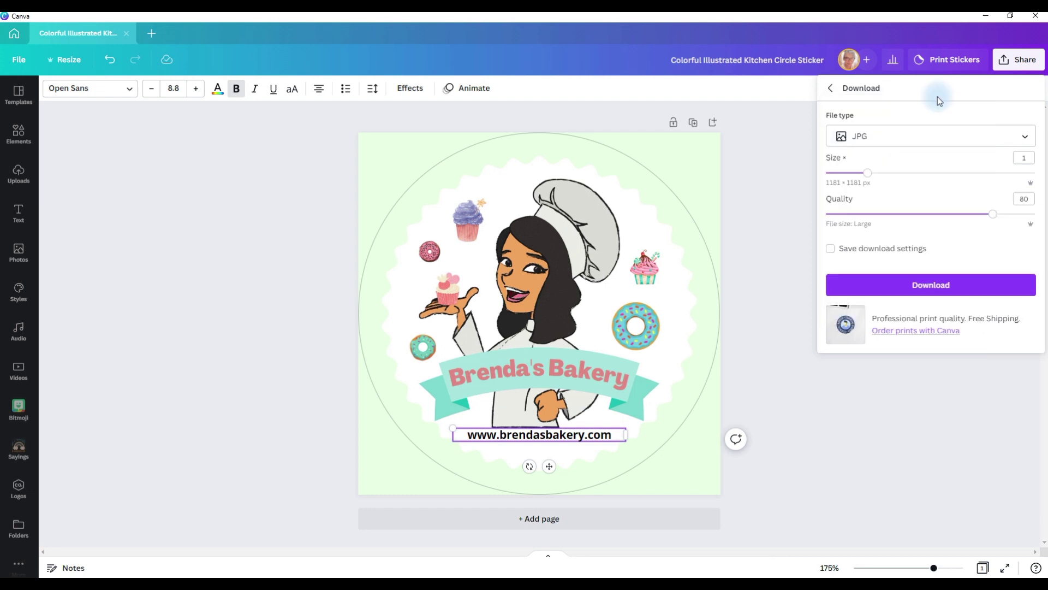
click(928, 137)
click(920, 190)
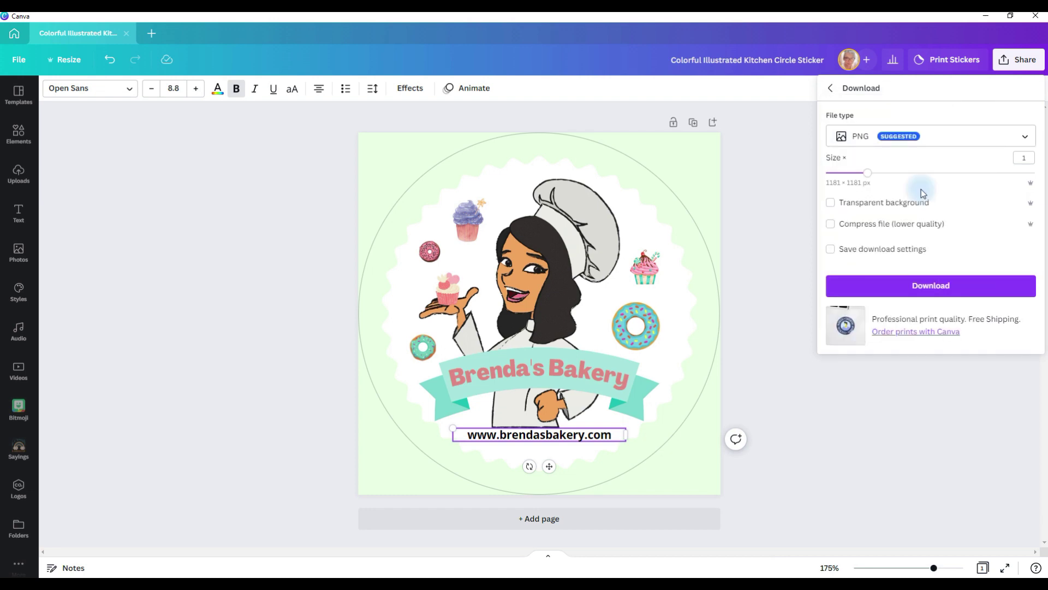
click(831, 202)
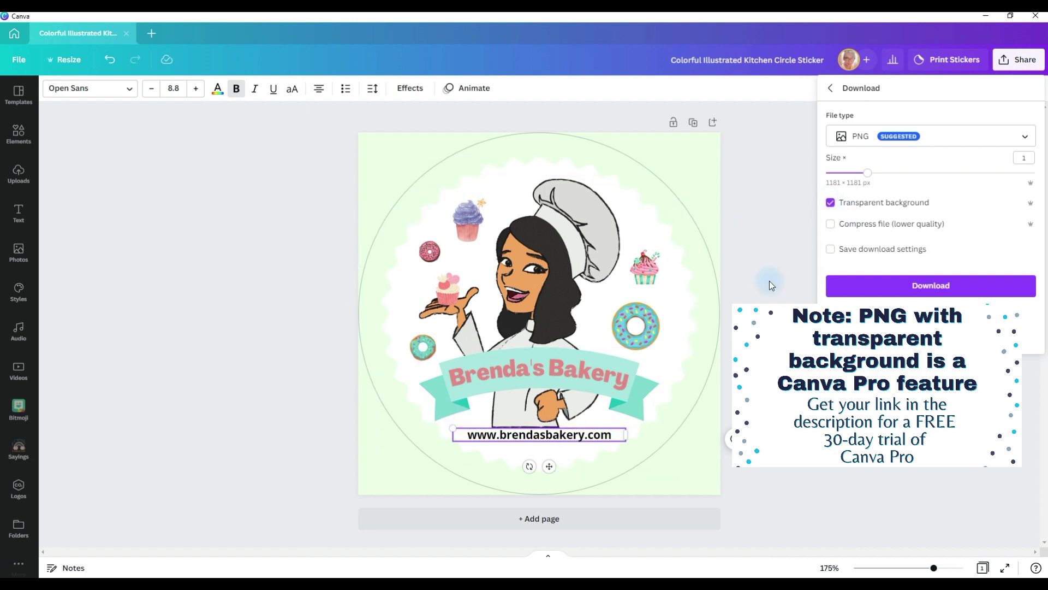
click(386, 145)
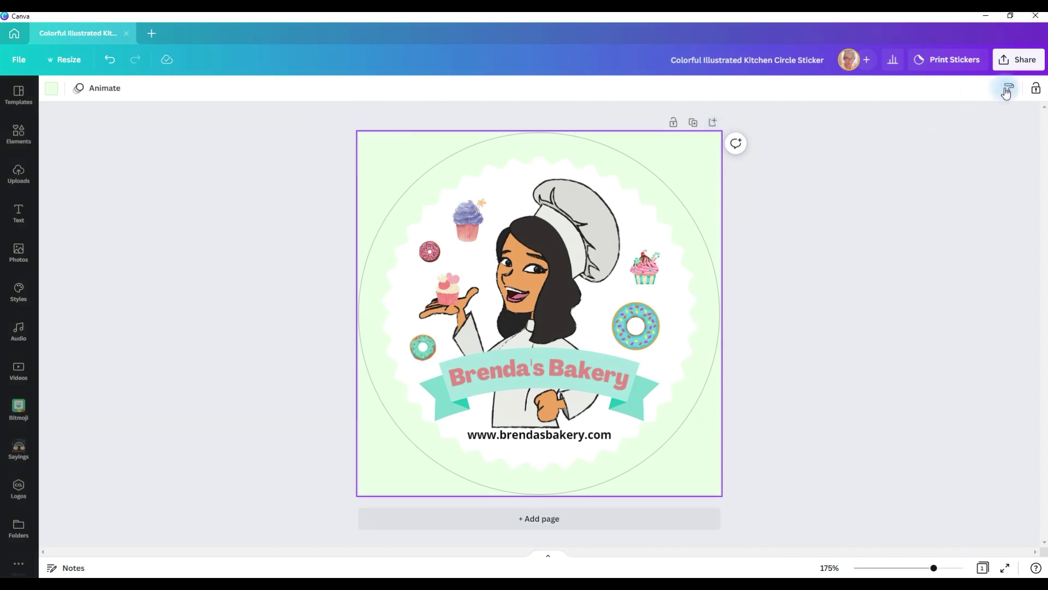
click(1018, 60)
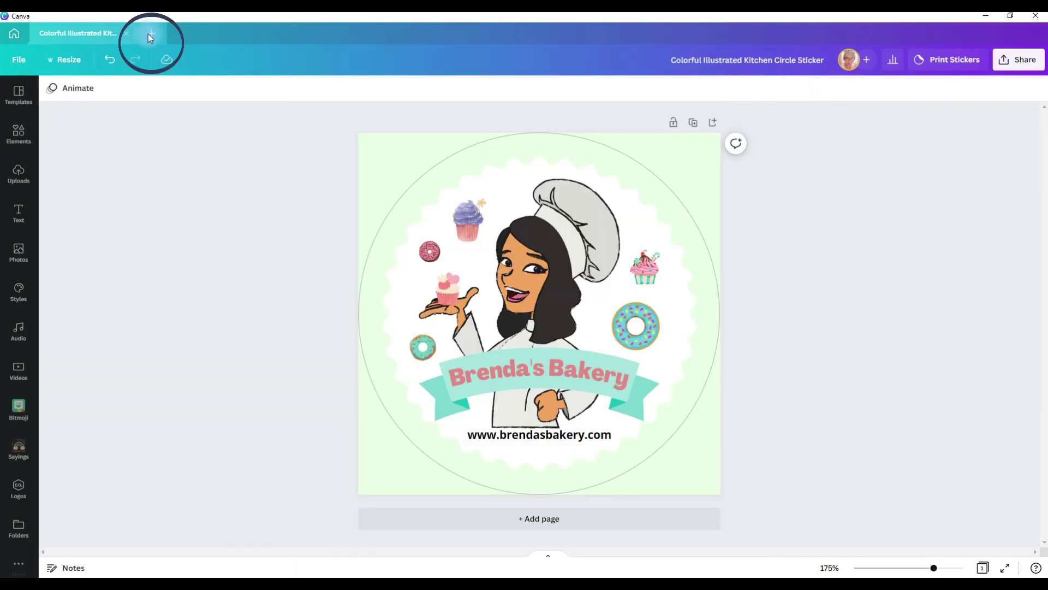
click(150, 35)
Step: Create a custom-size blank design 8.5 in wide by 11 in tall
click(153, 88)
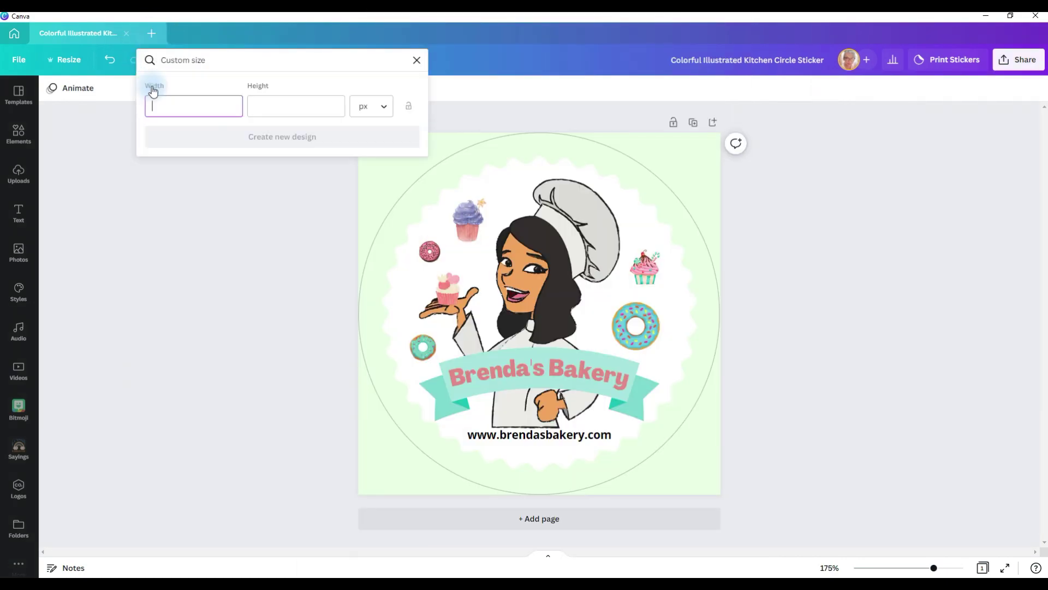
click(365, 106)
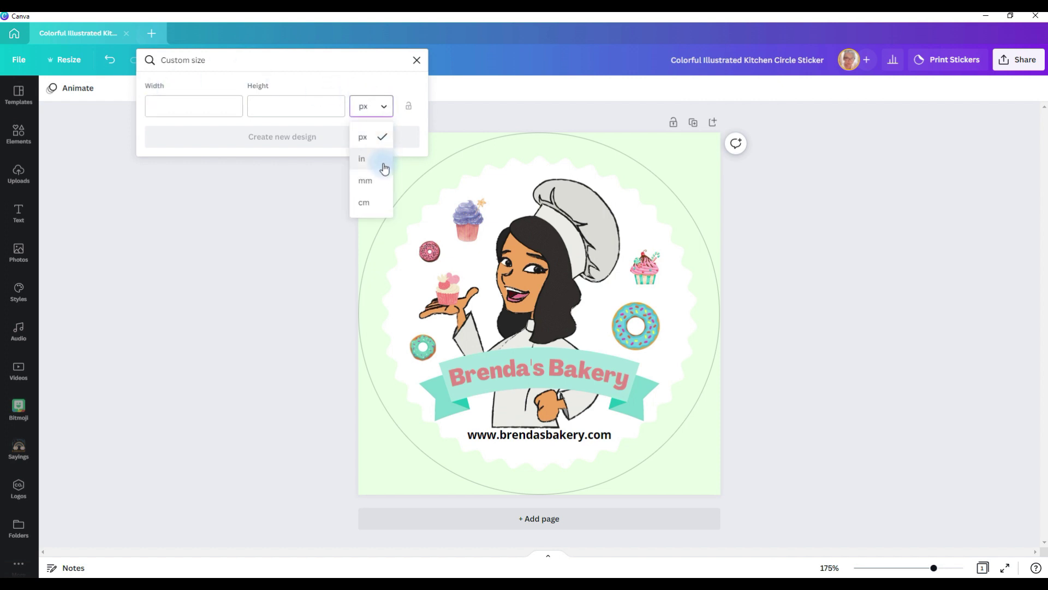
click(384, 164)
click(221, 109)
text(8.5)
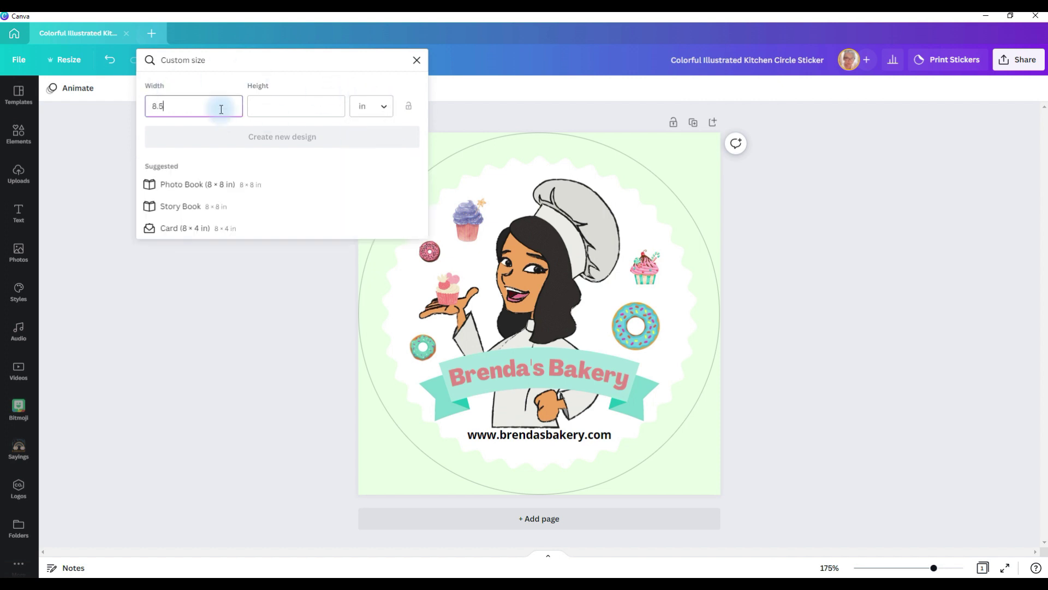
key(Tab)
text(1)
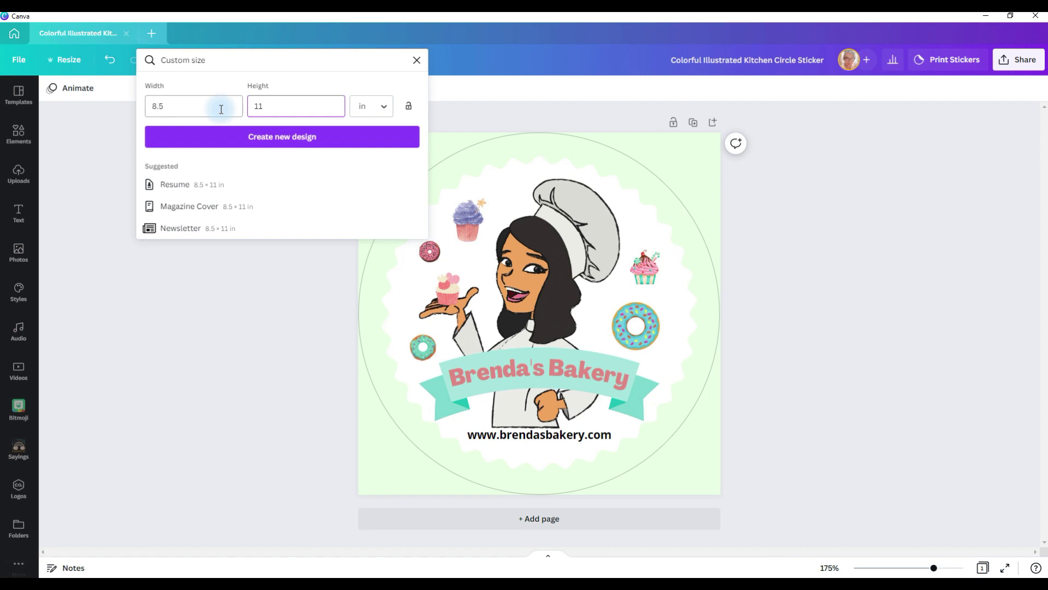
text(1)
click(247, 135)
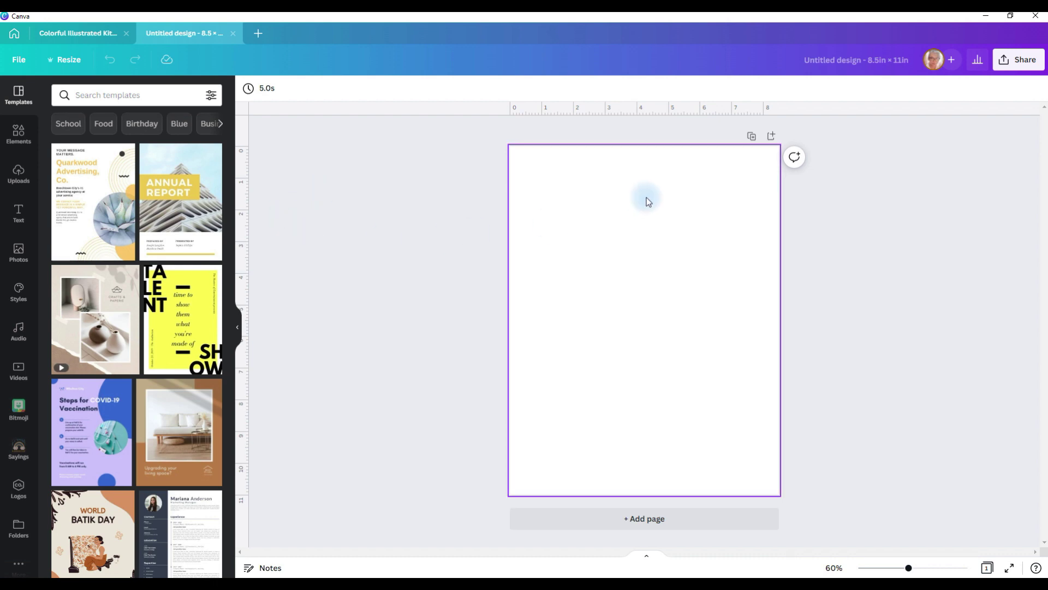
Step: Drag ruler guides for half-inch margins and a three-column, four-row grid
drag(241, 272, 763, 233)
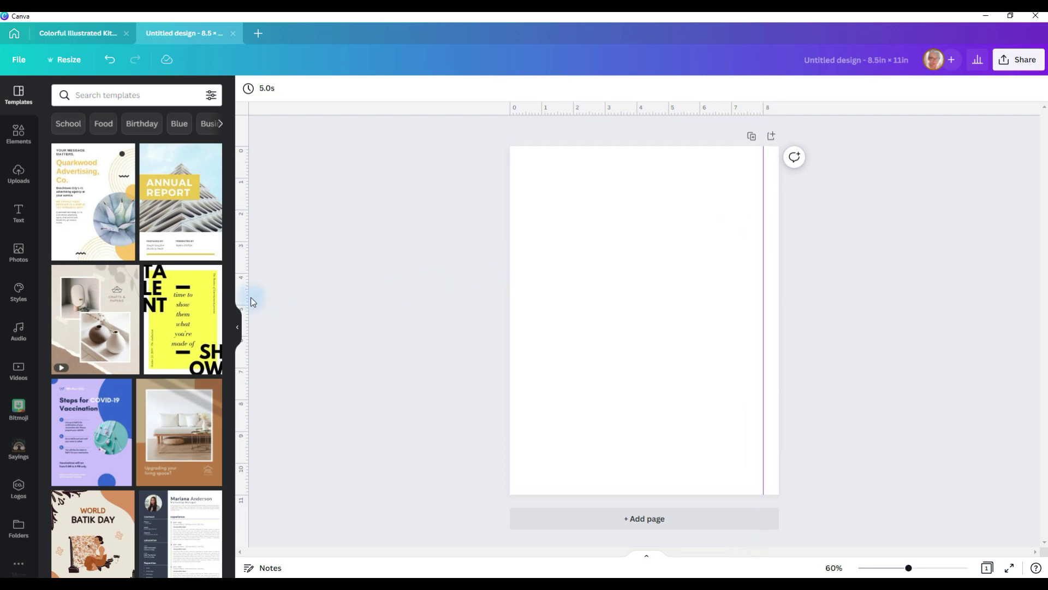
drag(252, 297, 617, 478)
drag(634, 112, 620, 399)
drag(606, 111, 593, 317)
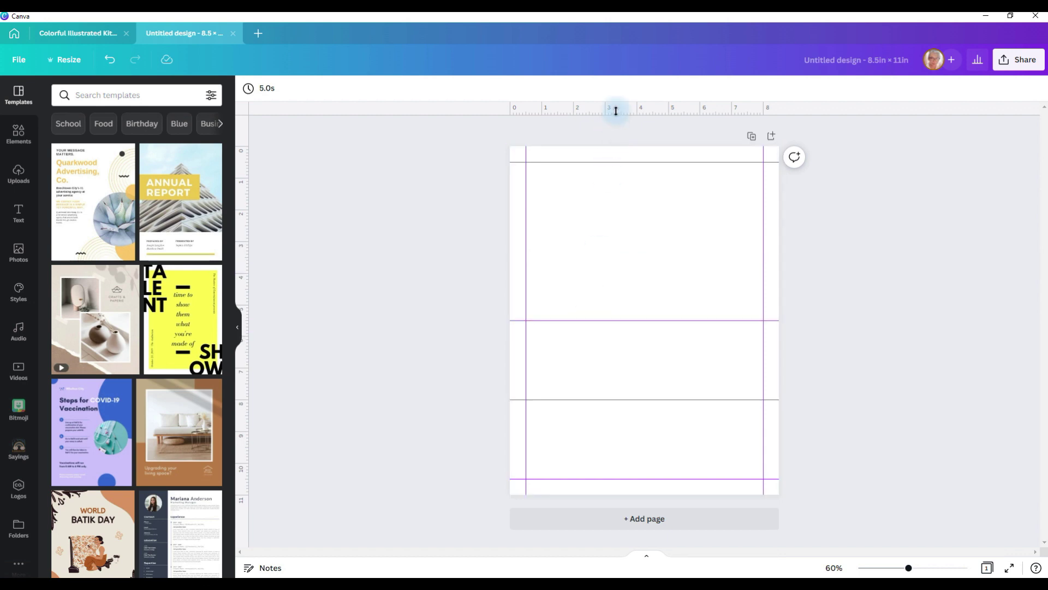
drag(615, 111, 608, 241)
drag(247, 192, 561, 215)
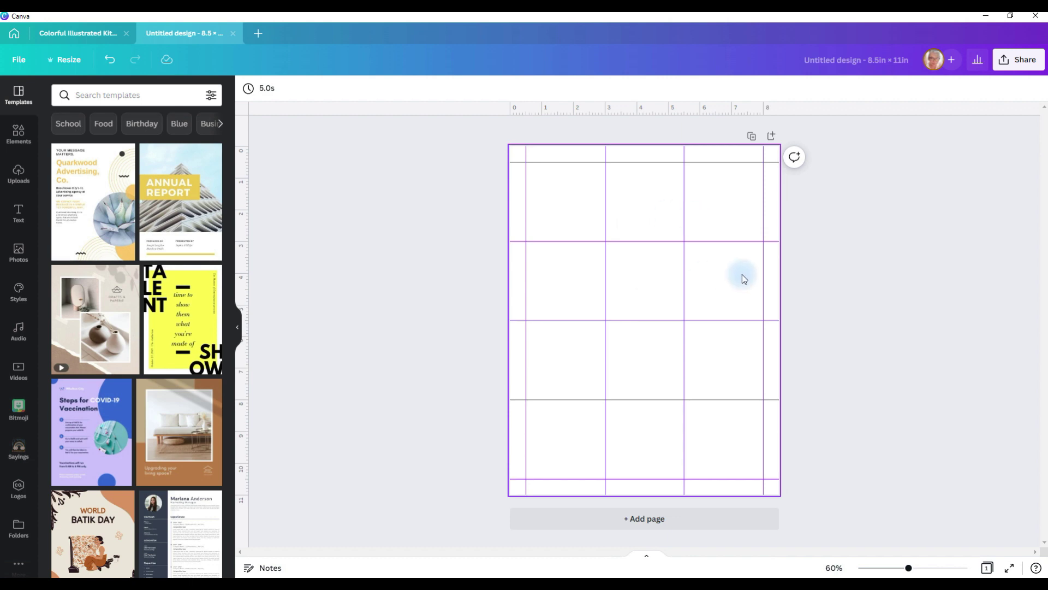
Step: Search Elements for 'bee' and place the cartoon bee, resized, in the top-left cell
click(19, 133)
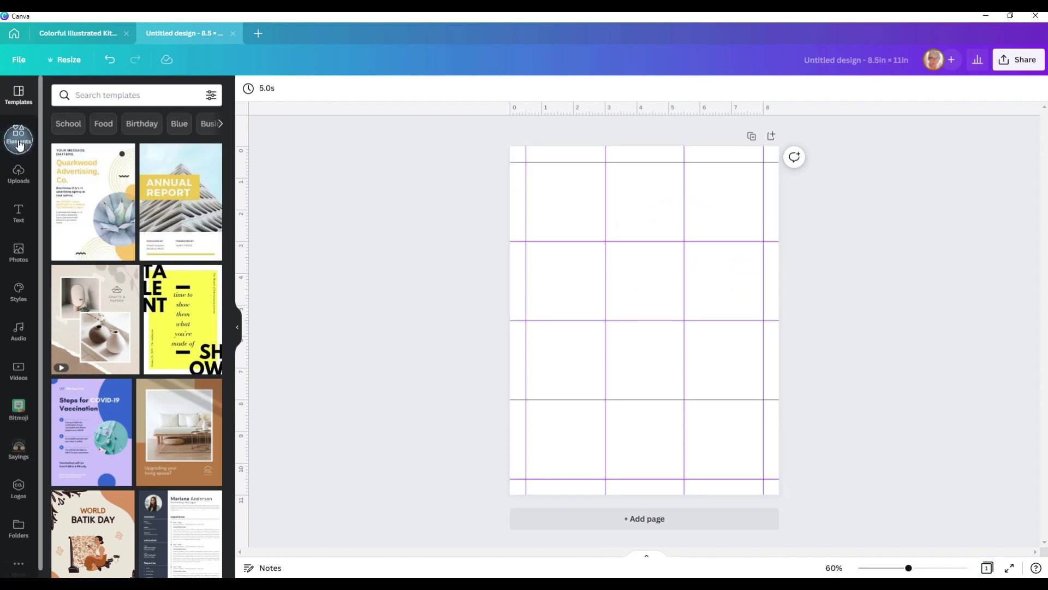
click(163, 97)
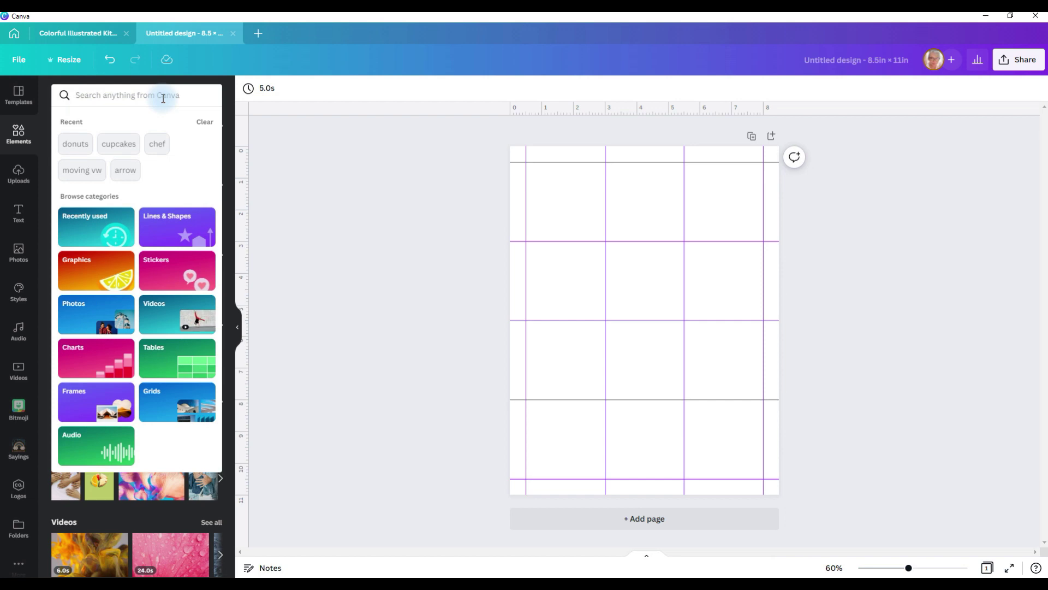
text(bee)
key(Return)
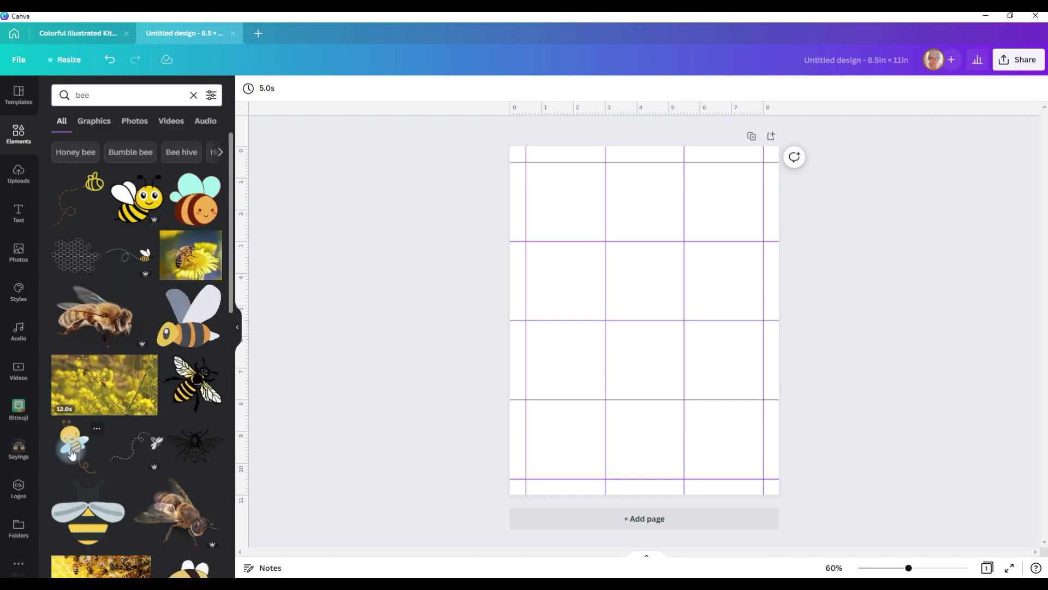
drag(73, 445, 594, 264)
drag(563, 196, 570, 191)
drag(586, 238, 582, 233)
Step: Add the 'Kind' text beside the bee, tilt and shrink it, and colour it gold
click(19, 213)
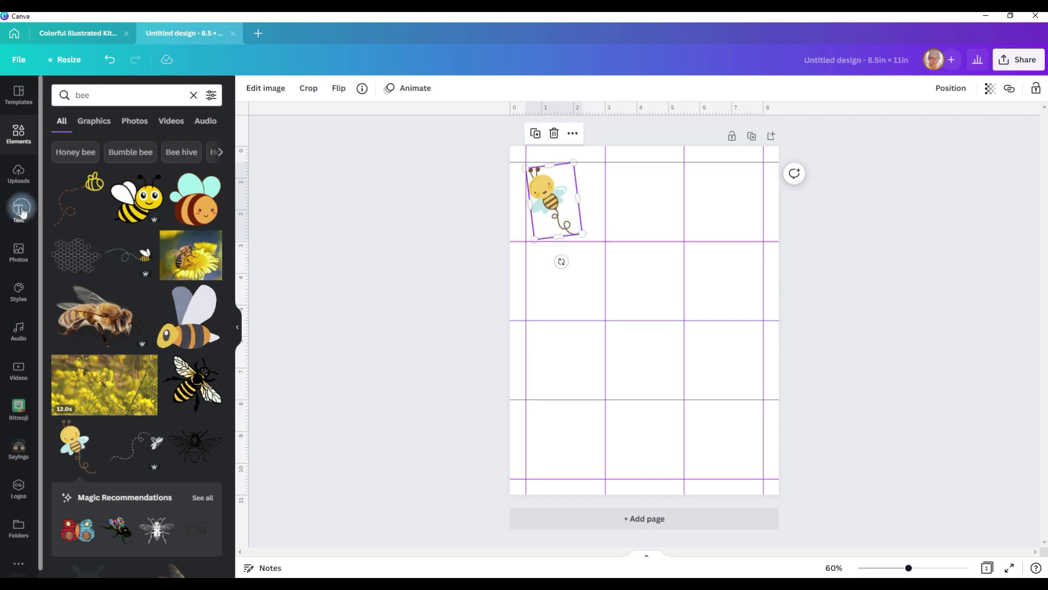
key(ctrl+v)
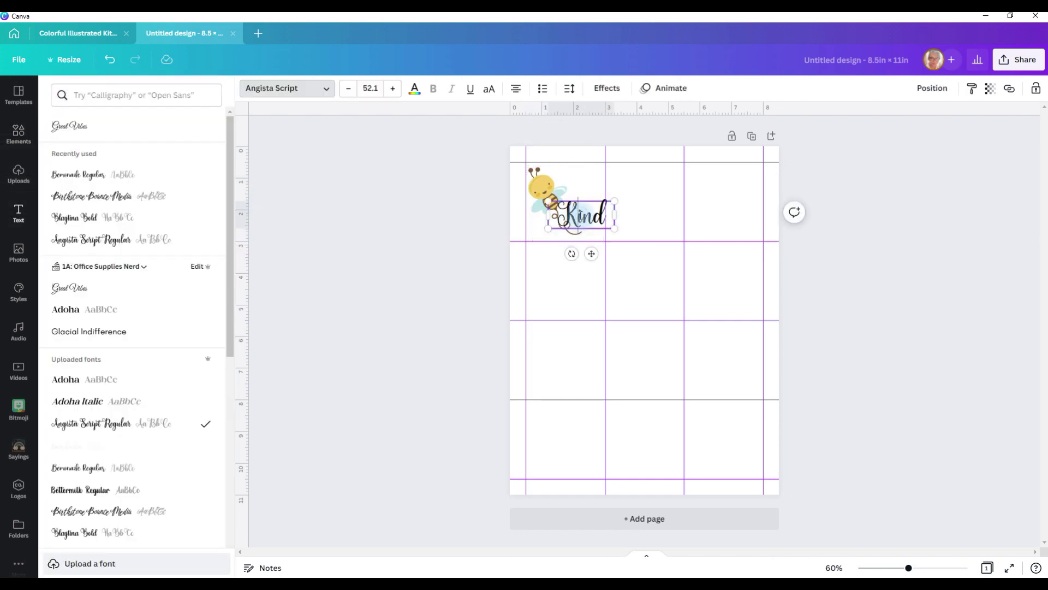
drag(570, 253, 581, 249)
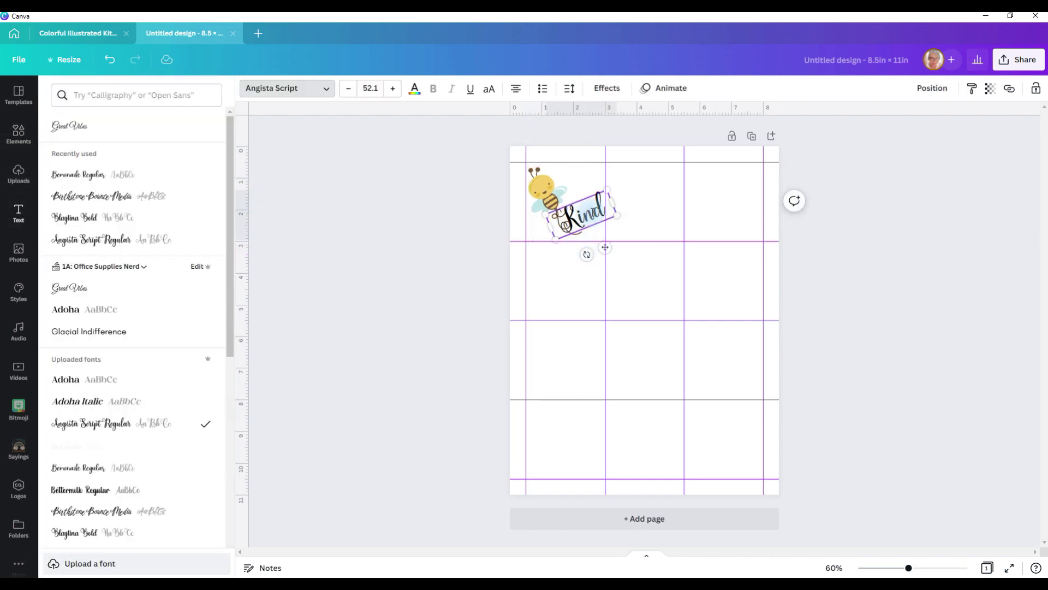
drag(605, 247, 593, 227)
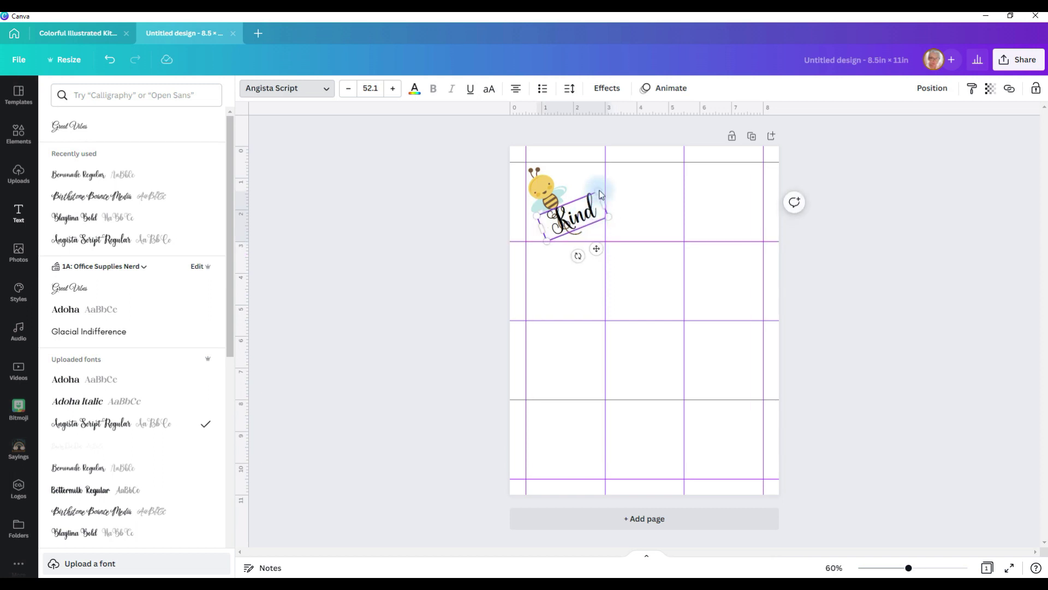
drag(599, 188, 603, 227)
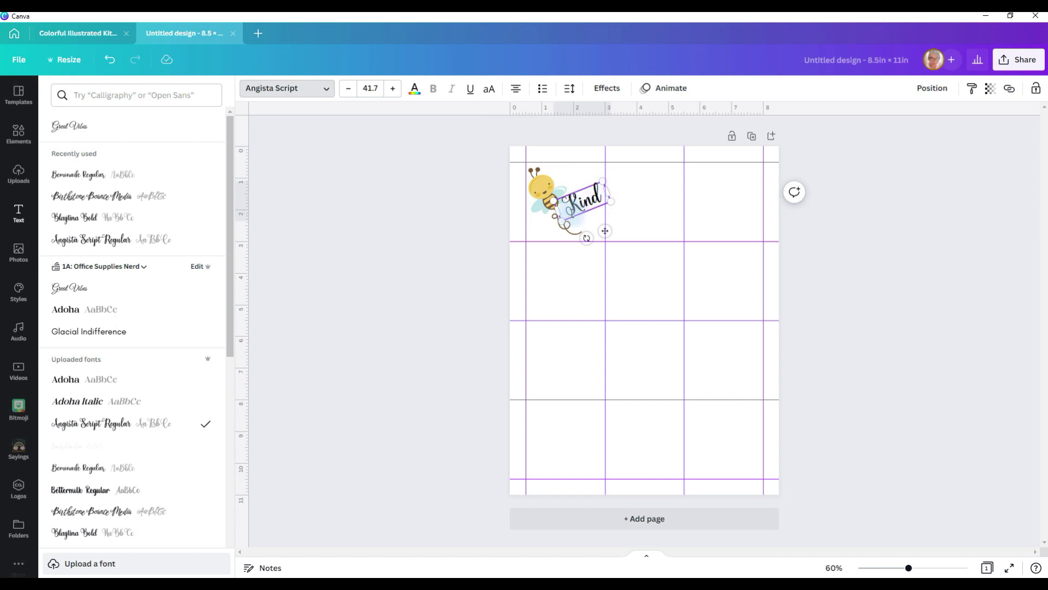
click(415, 89)
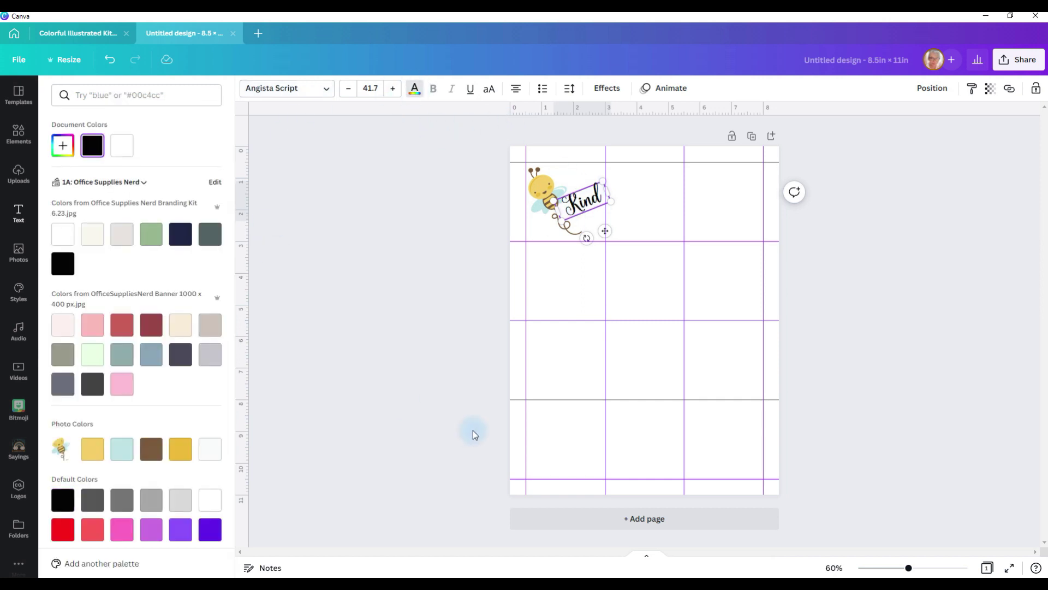
click(180, 457)
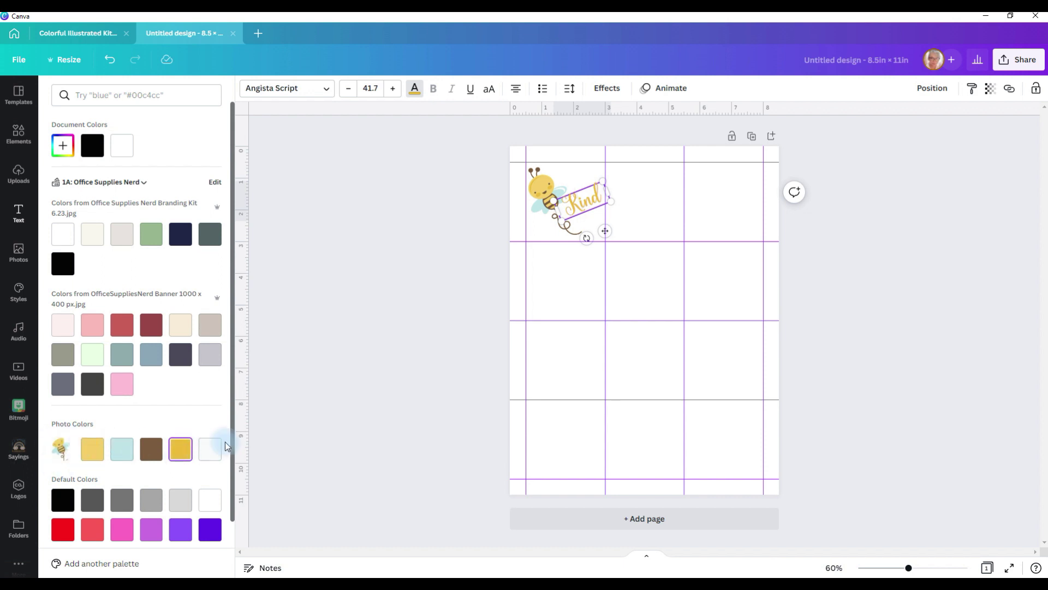
click(24, 140)
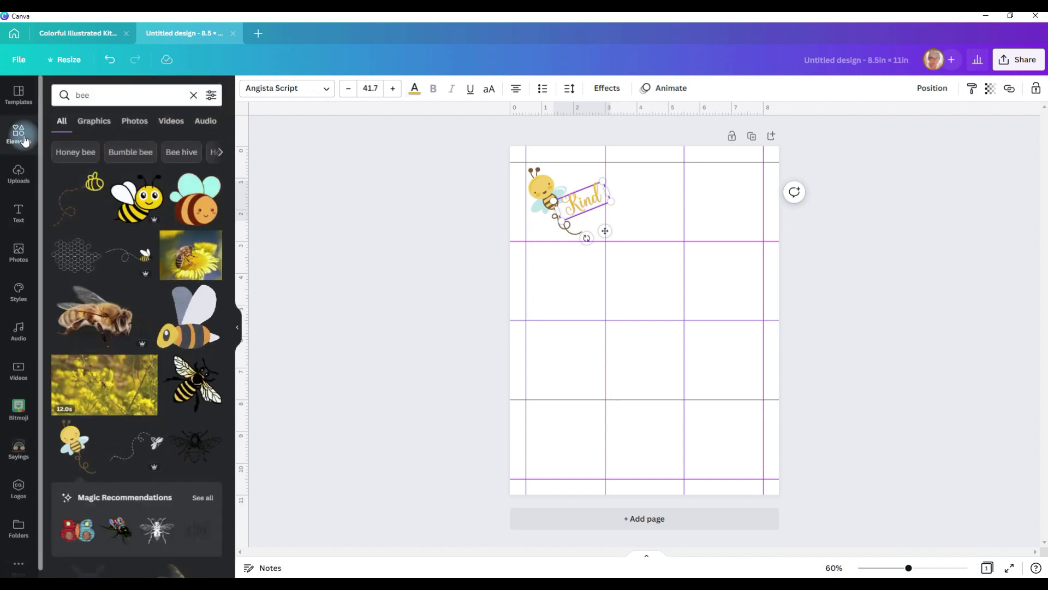
Step: Search Elements for 'star' and shrink the yellow star into the top-middle cell
text(star)
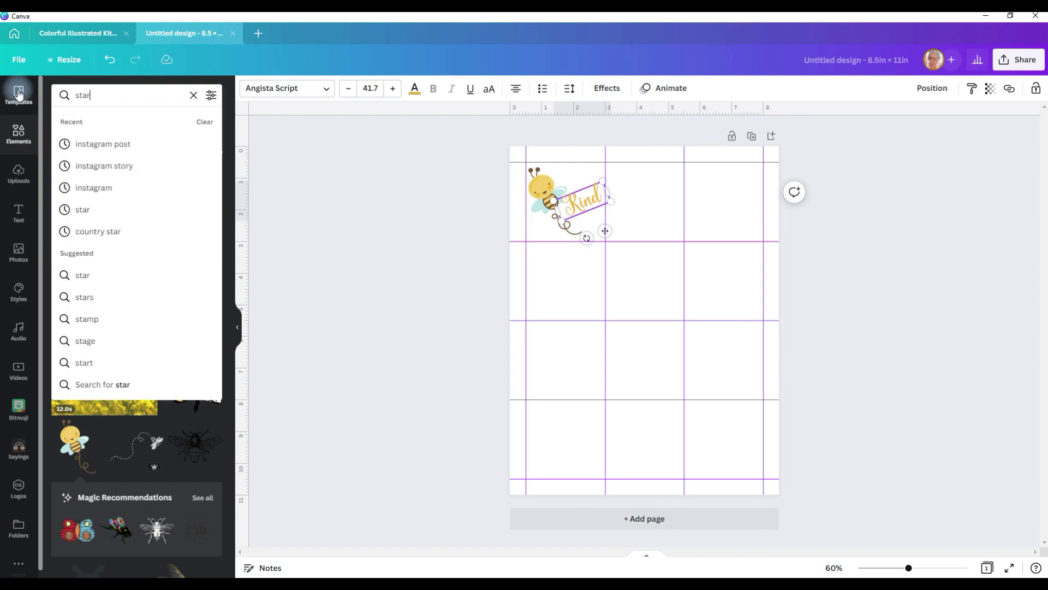
key(Return)
scroll(131, 364, down, 5)
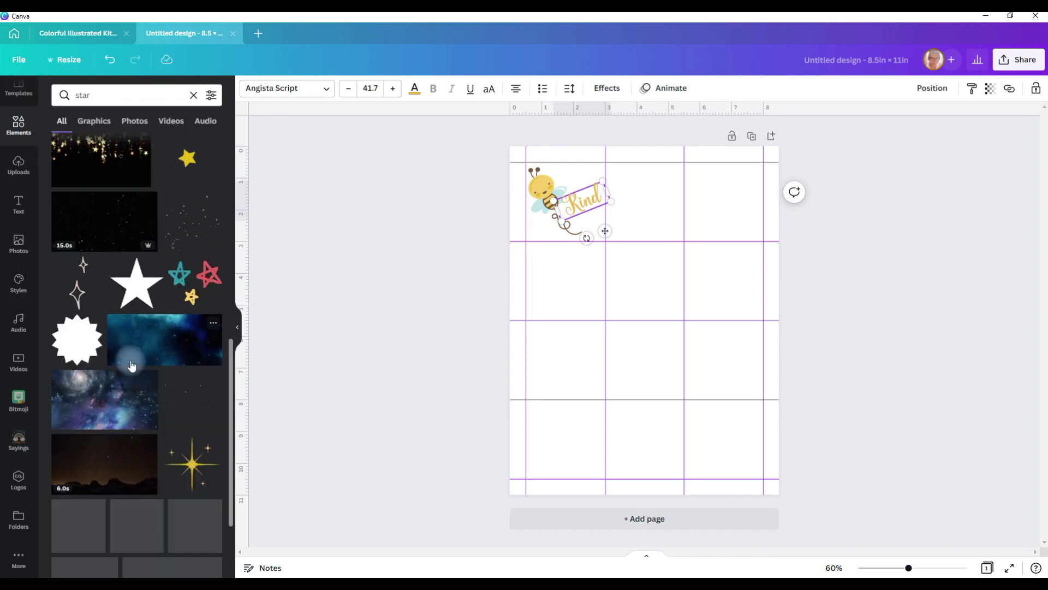
scroll(131, 365, down, 2)
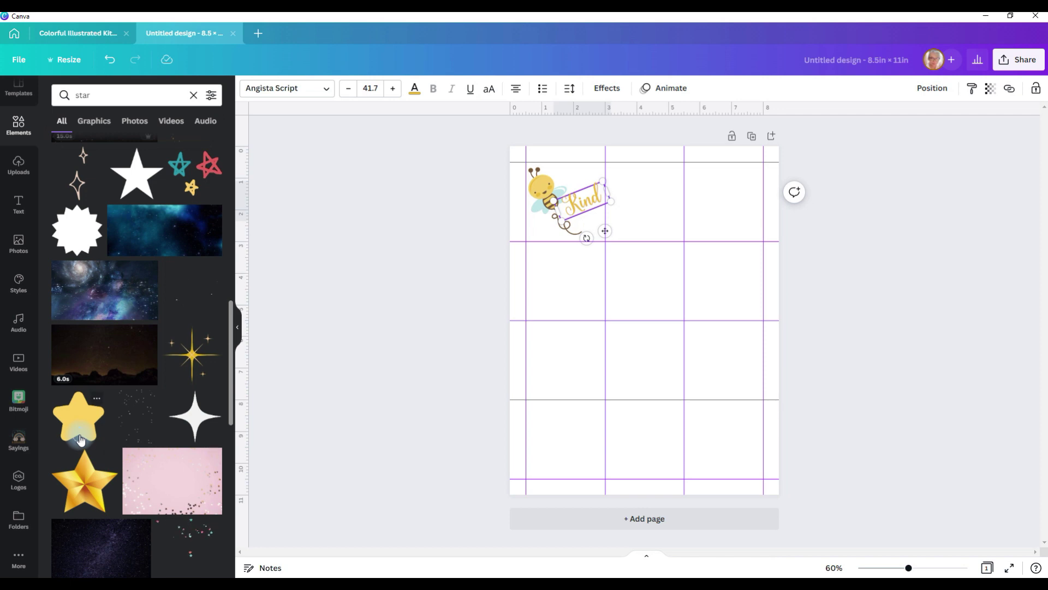
click(78, 415)
drag(644, 322, 642, 211)
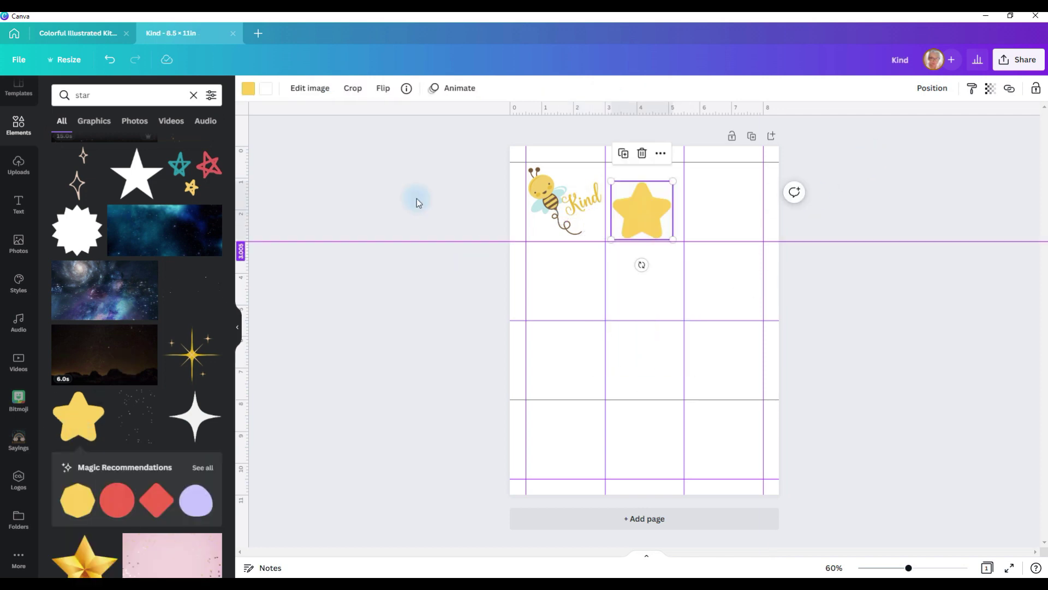
Step: Add a body text box reading 'You are a' above the star and apply the Curve effect
click(10, 206)
click(99, 240)
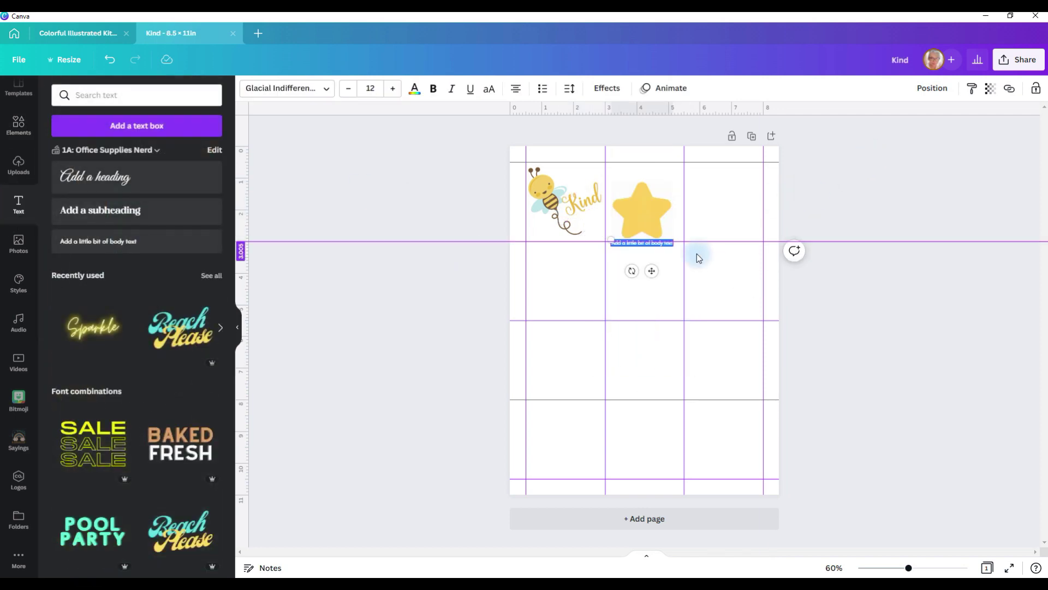
drag(651, 271, 652, 208)
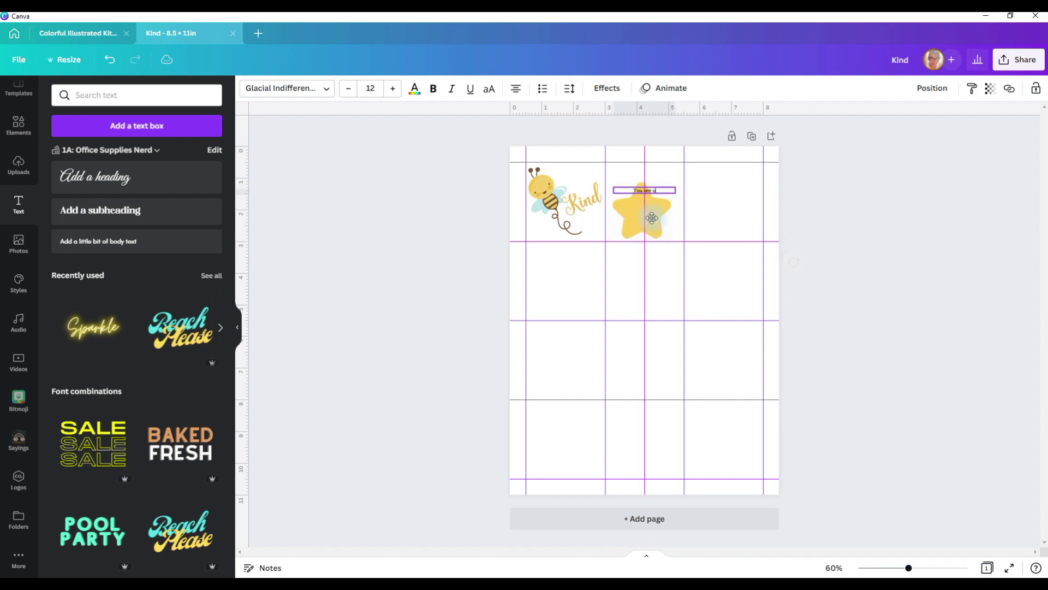
text(You are a)
drag(613, 175, 607, 164)
click(607, 88)
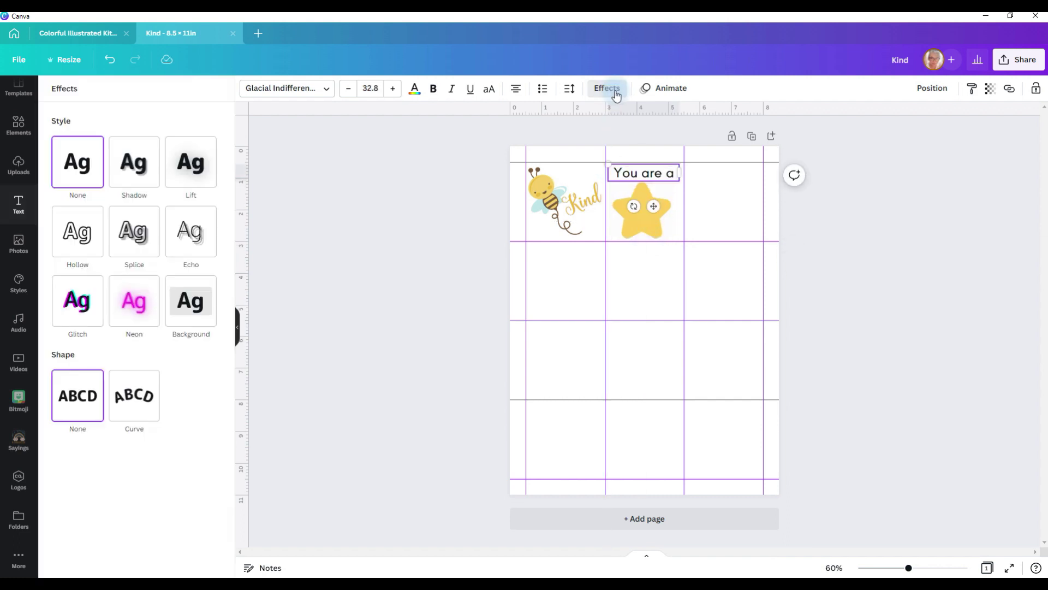
click(133, 419)
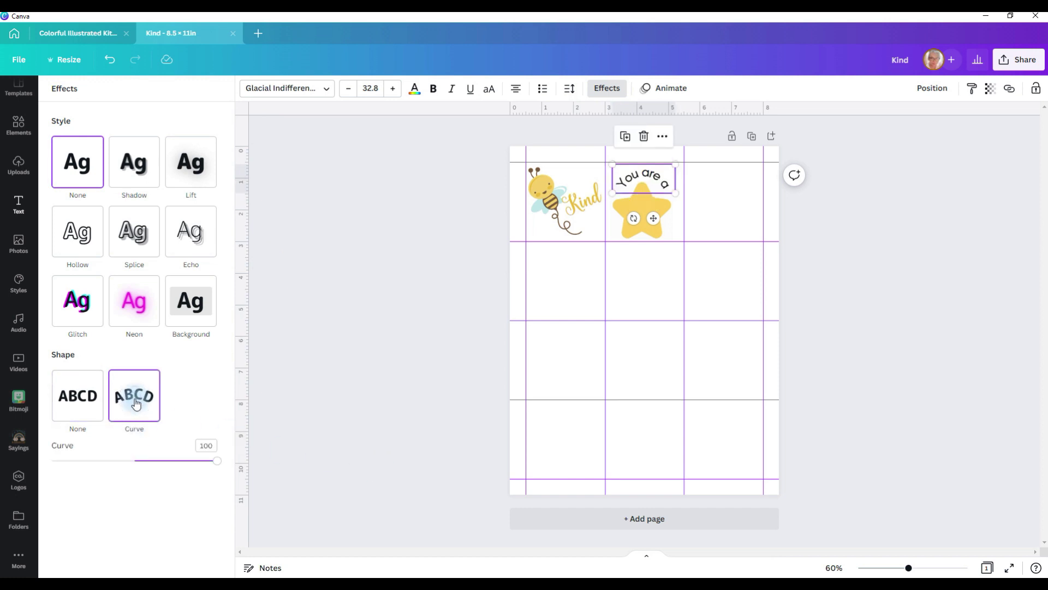
drag(617, 194, 605, 199)
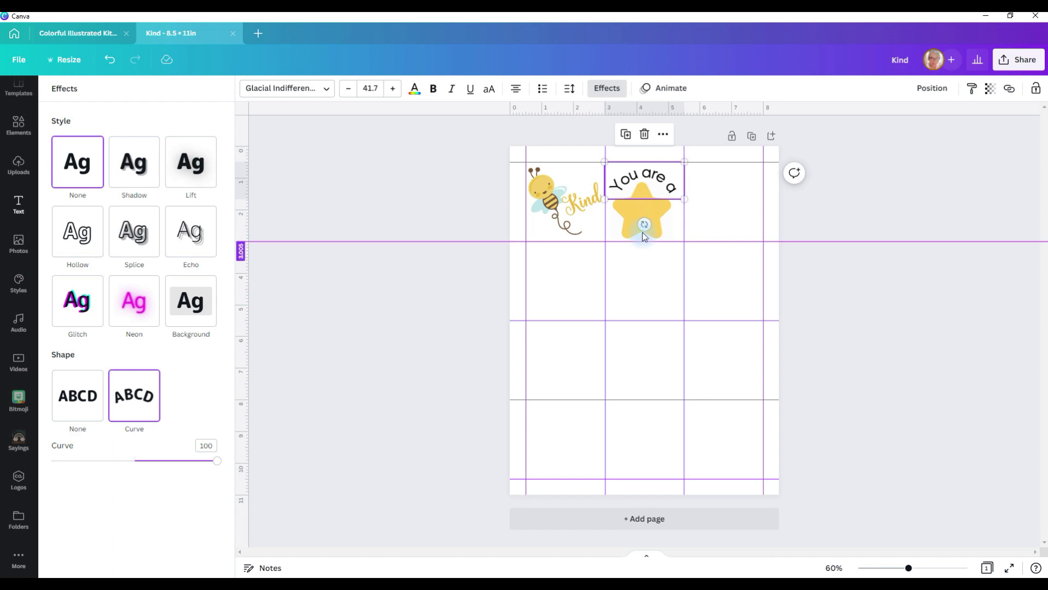
click(659, 232)
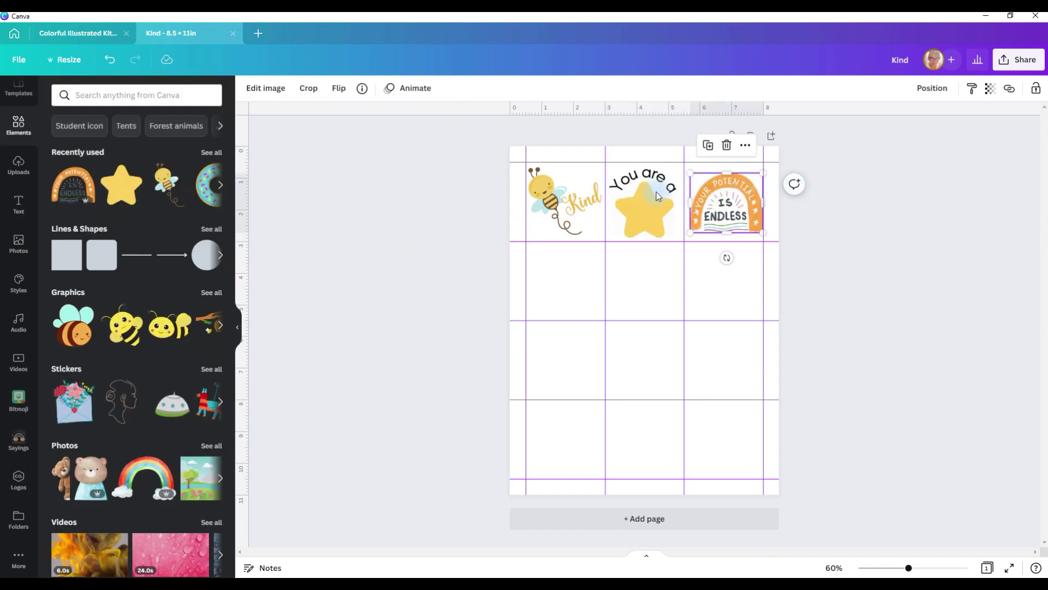
Step: Place a rounded square over the bee cell, send it backward, and fill it cream #faeedb
click(95, 269)
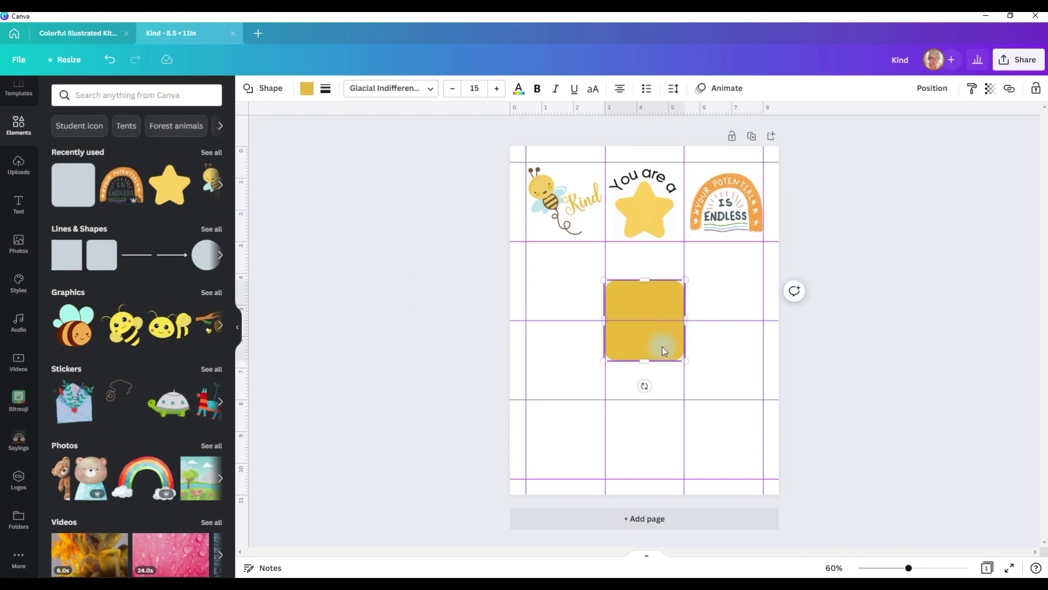
drag(663, 348, 581, 228)
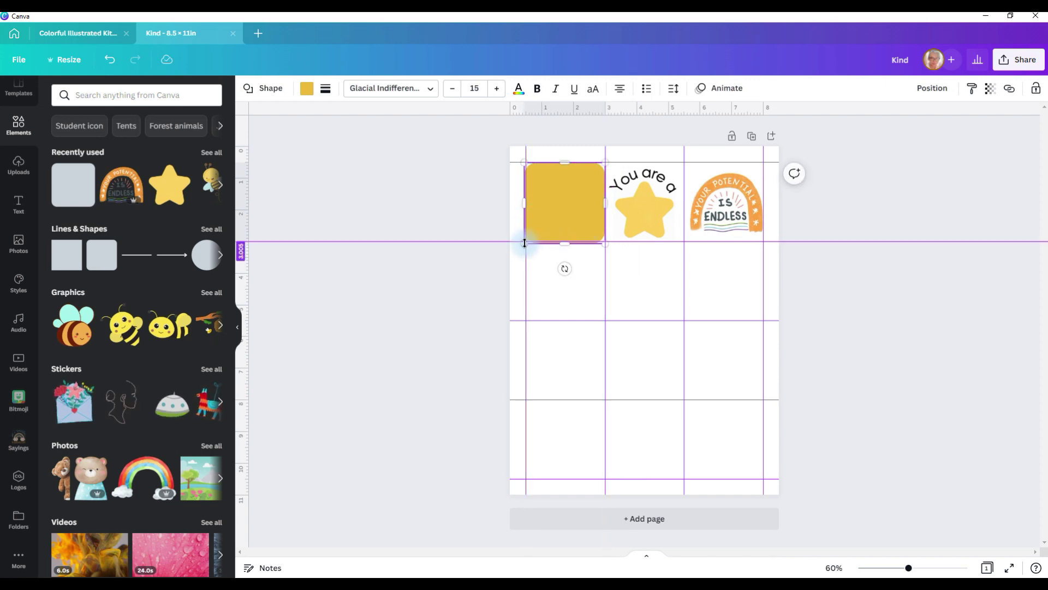
click(525, 244)
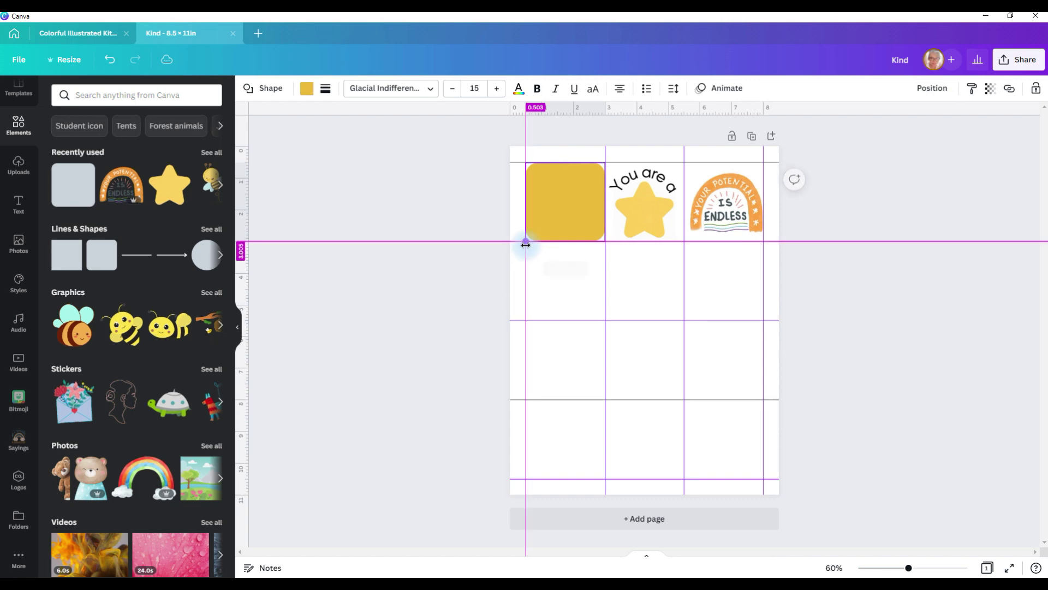
click(557, 180)
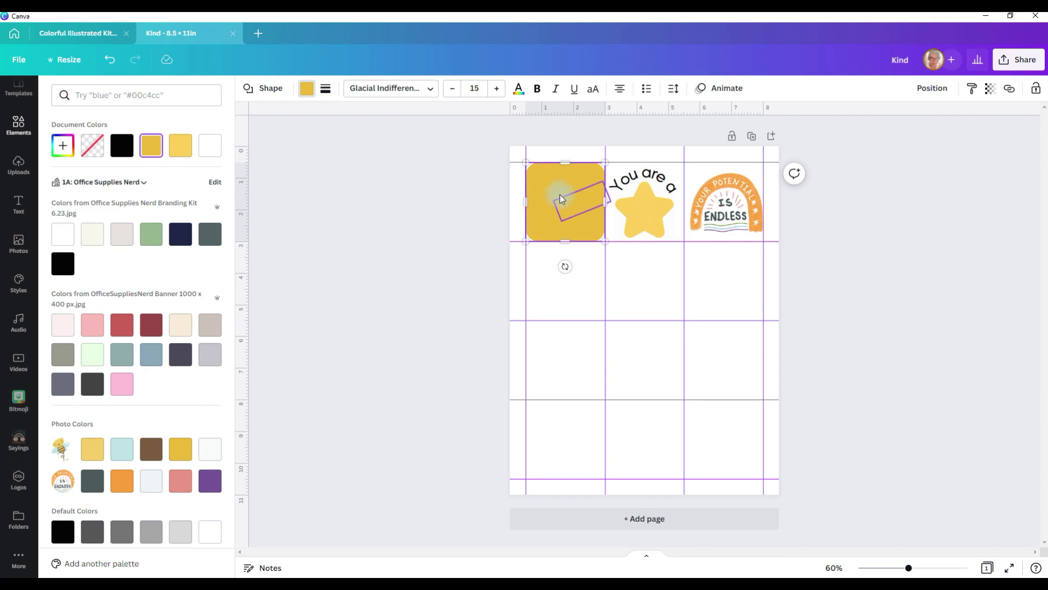
key(ctrl+z)
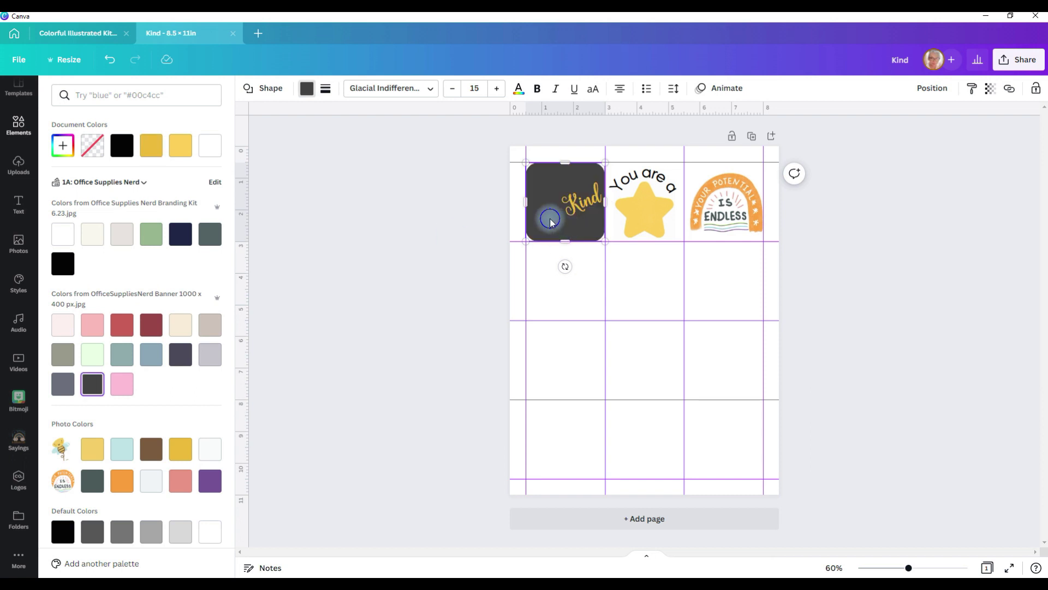
right_click(550, 220)
click(589, 341)
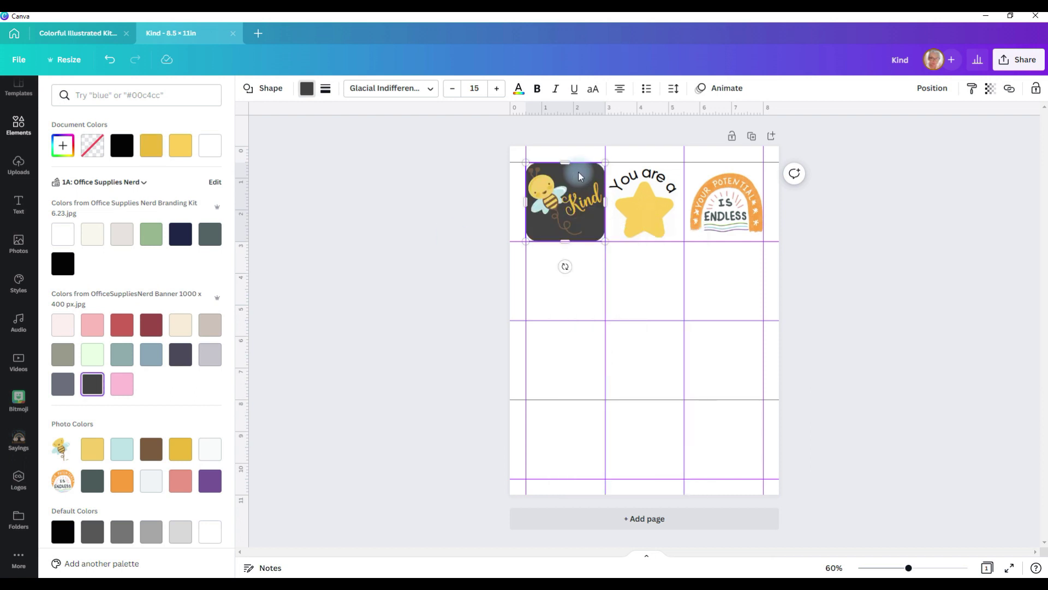
click(188, 332)
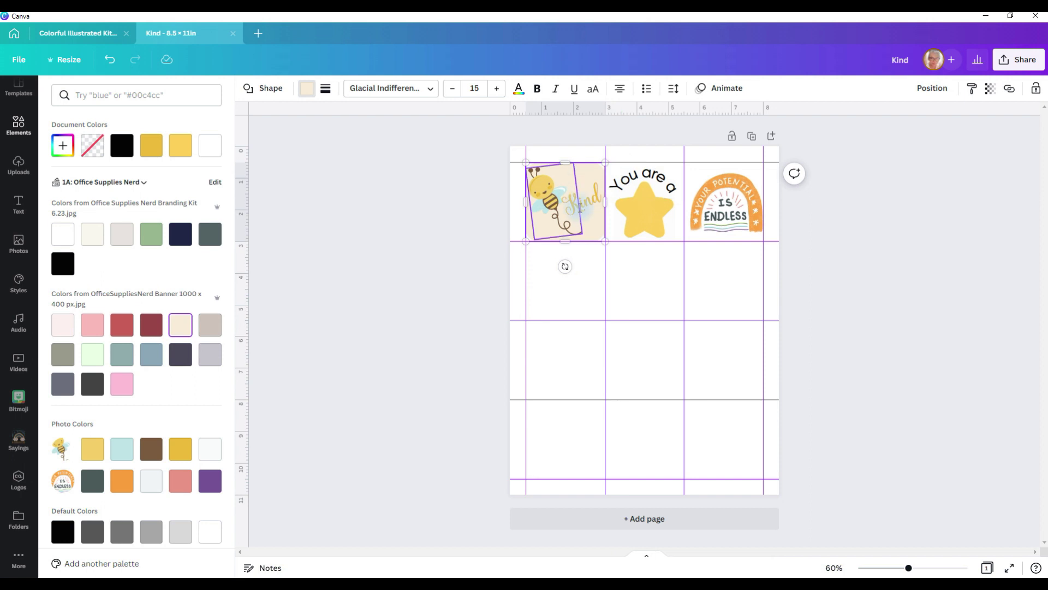
key(ctrl+z)
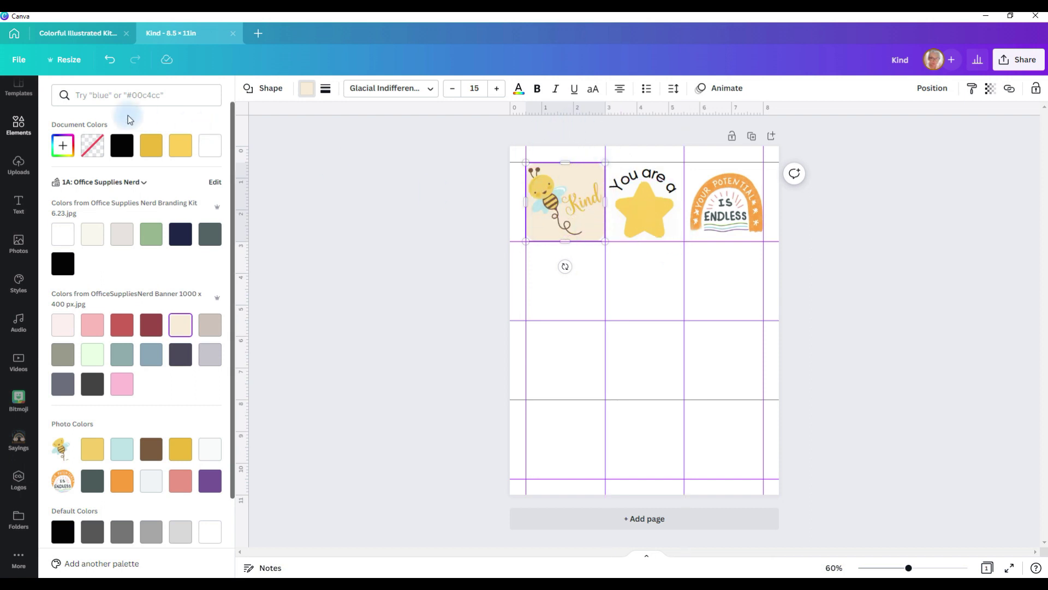
Step: Add a circle to the top-middle cell, send it behind the star, and recentre the shrunk star
click(19, 125)
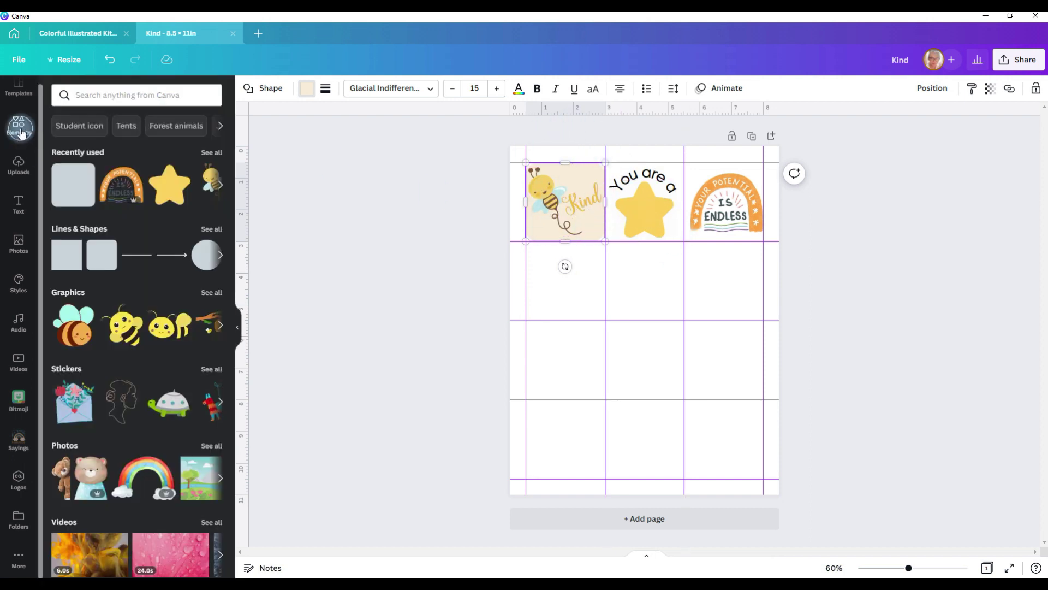
click(202, 265)
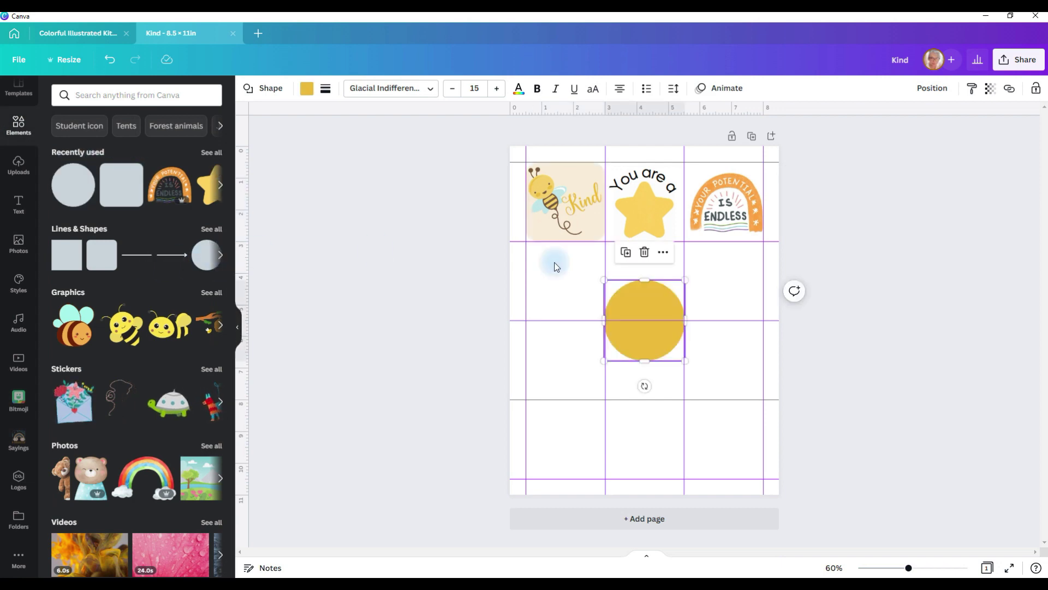
drag(645, 321, 644, 202)
drag(602, 245, 655, 223)
key(ctrl+[)
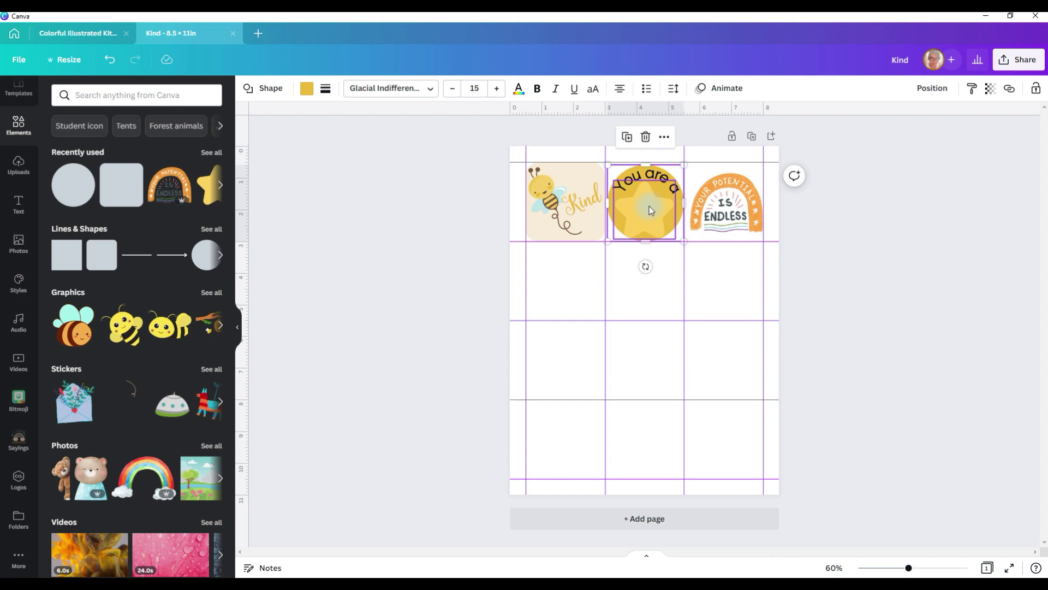
click(649, 206)
drag(650, 204, 649, 203)
drag(677, 239, 637, 209)
Step: Set a custom fill colour on the circle behind the star
click(613, 208)
click(305, 88)
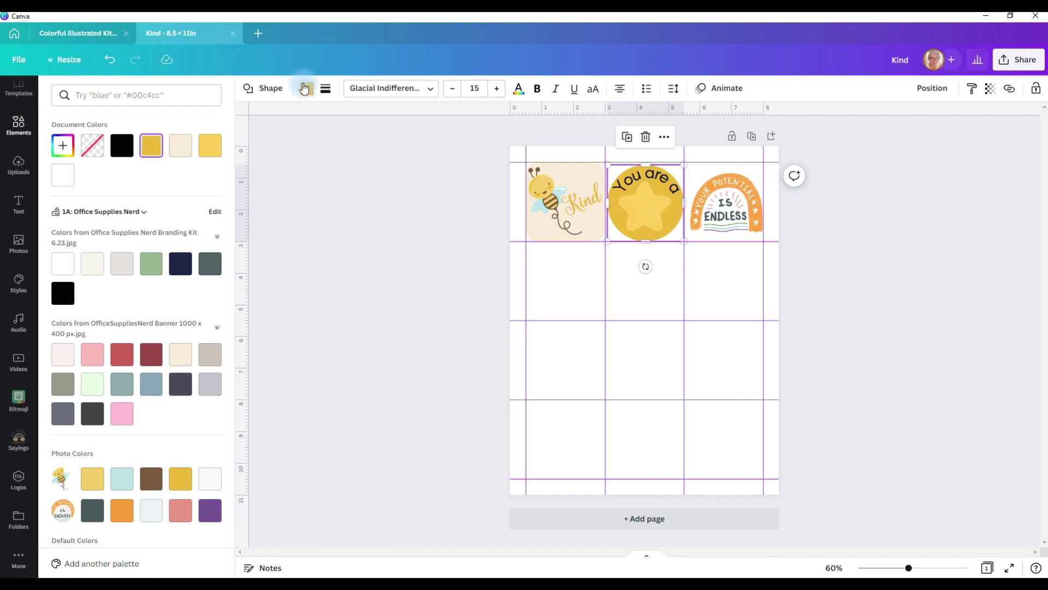
click(62, 145)
click(140, 173)
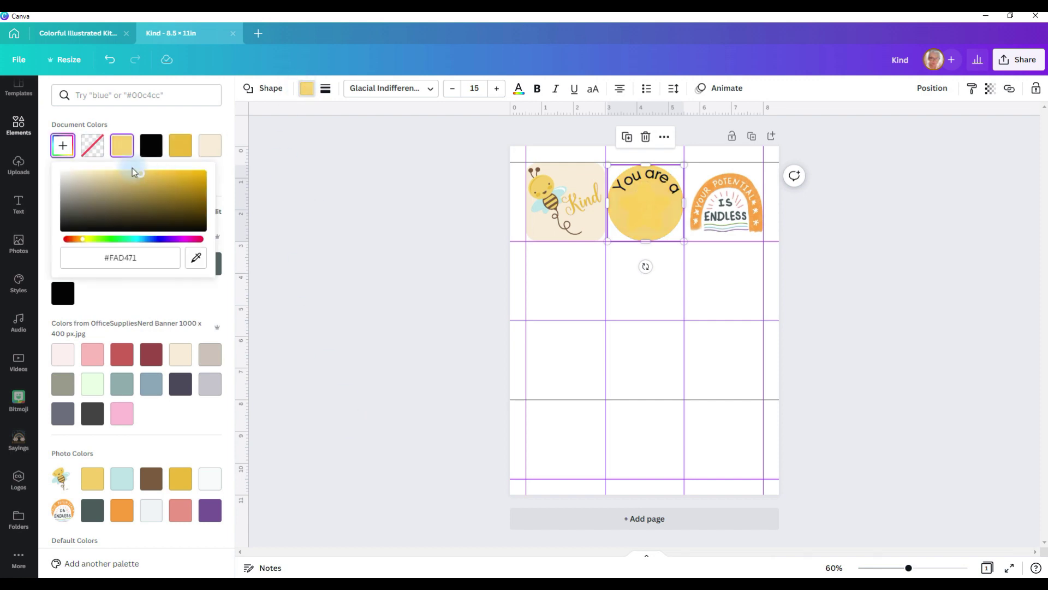
drag(133, 168, 117, 168)
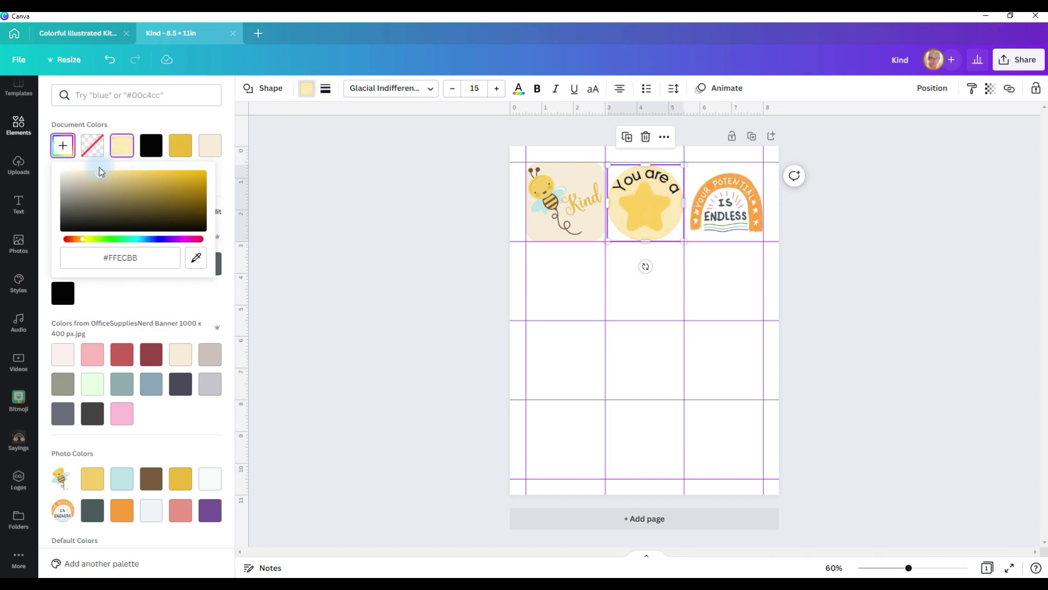
Step: Make the curved 'You are a' text cream and recolour the star a darker golden yellow
click(415, 89)
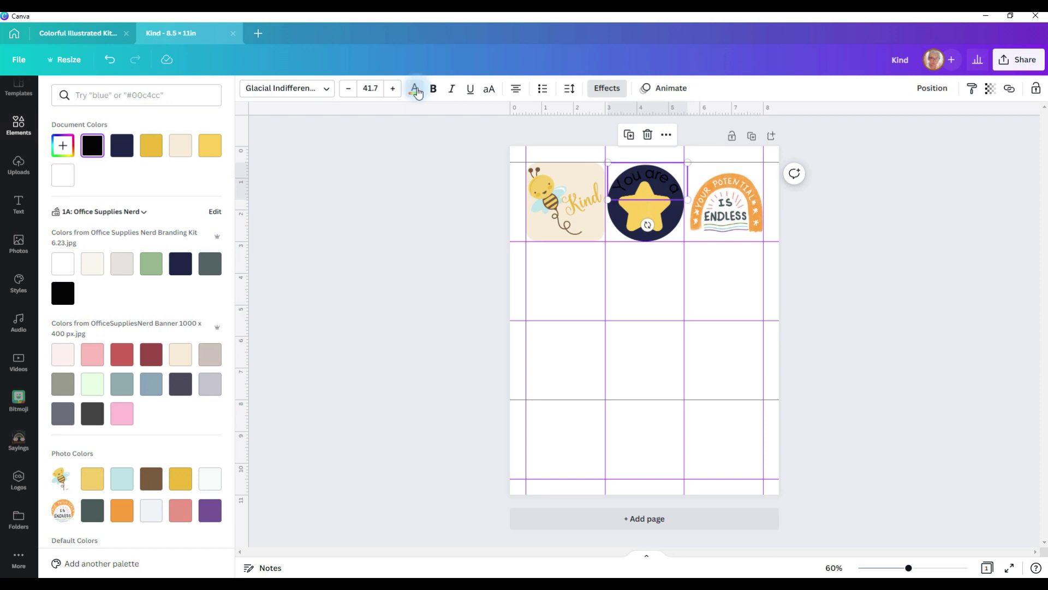
click(183, 147)
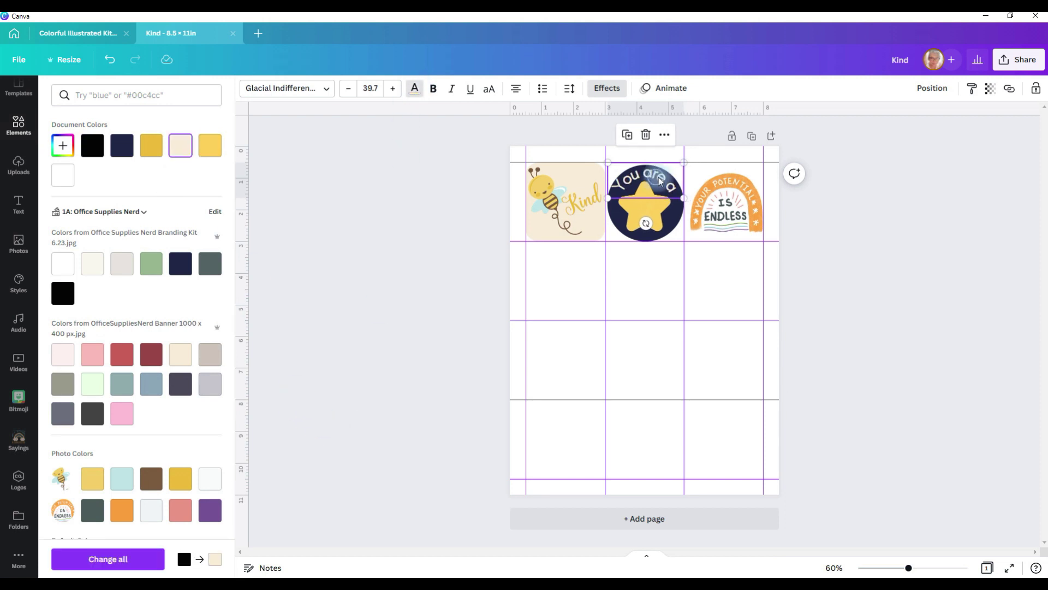
drag(651, 182, 657, 187)
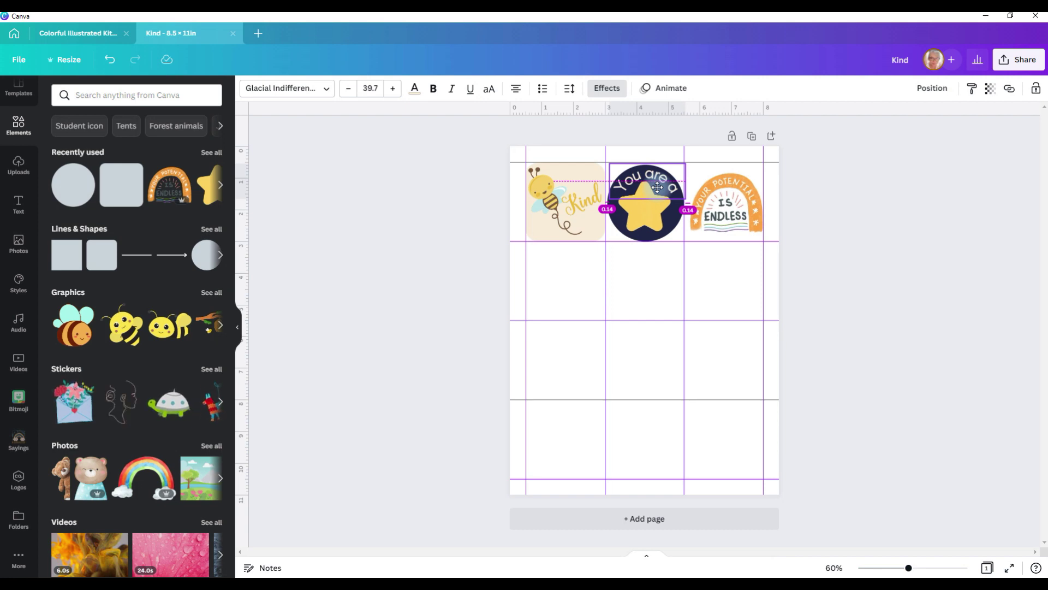
drag(657, 187, 657, 187)
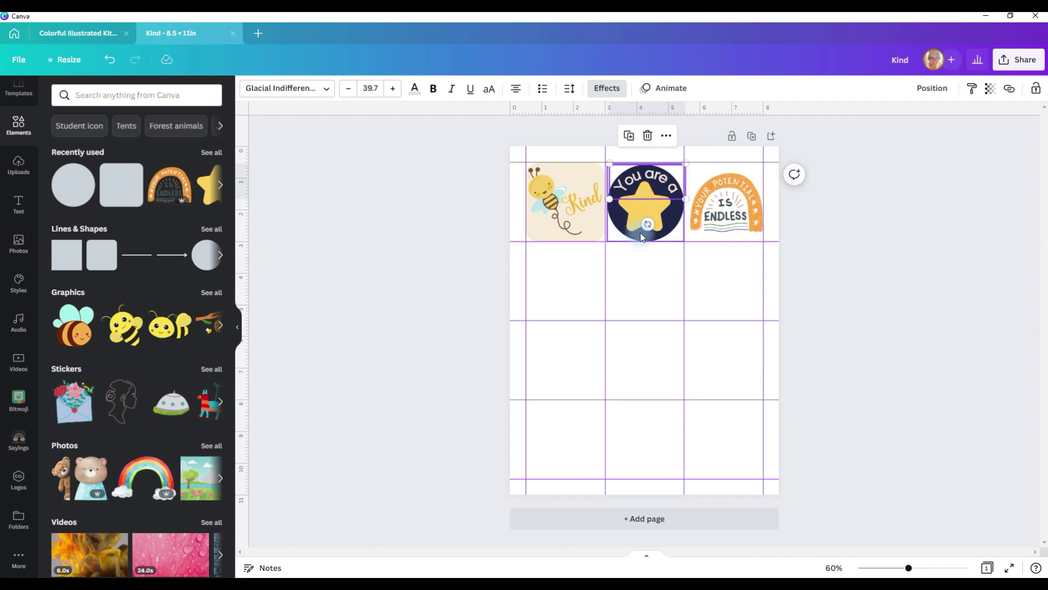
click(643, 213)
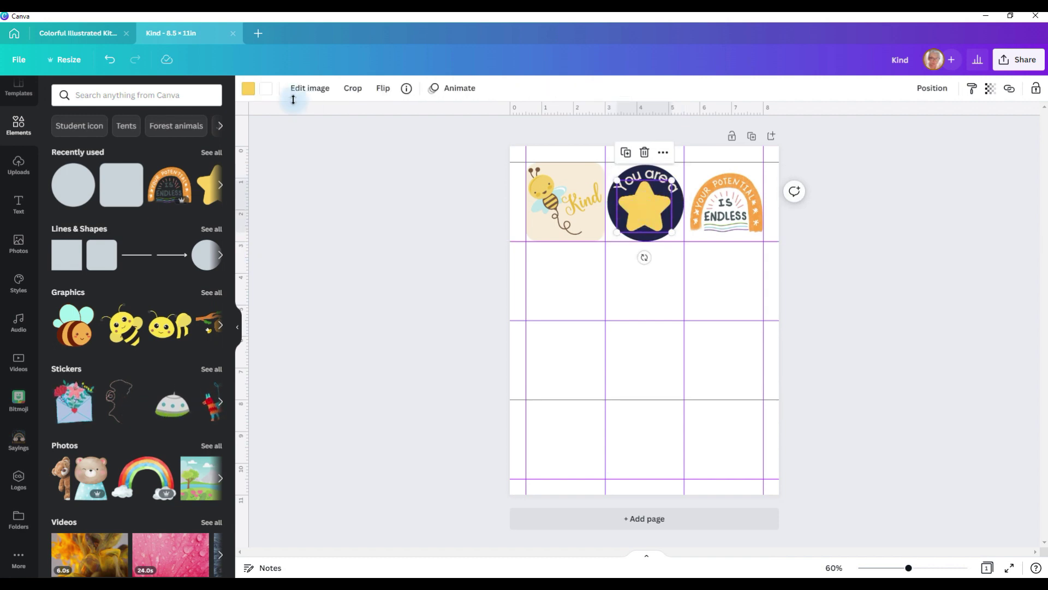
click(249, 88)
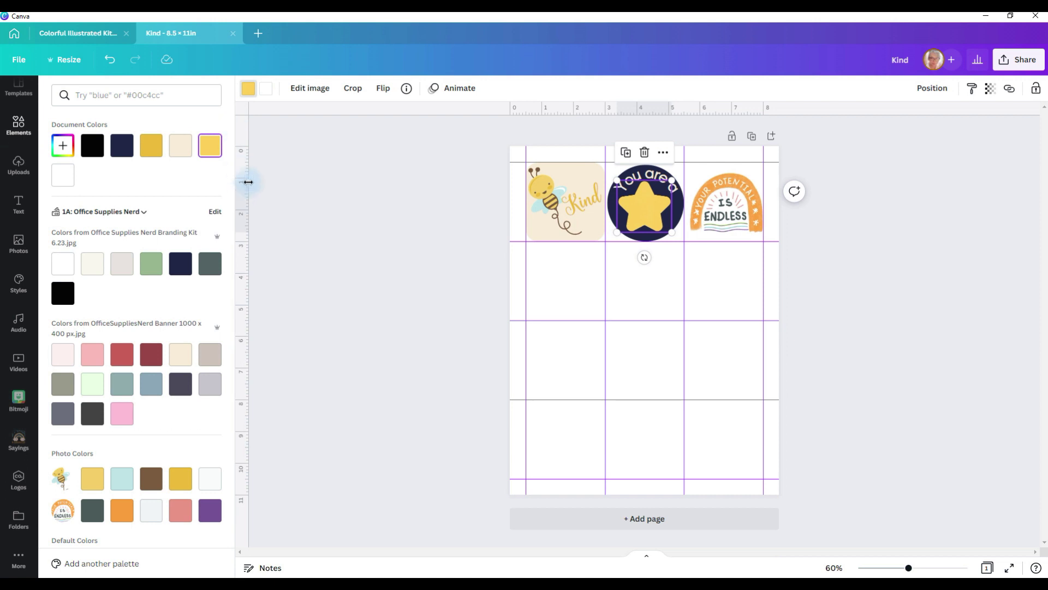
click(180, 479)
Step: Centre the navy circle using the Position alignment options
click(17, 125)
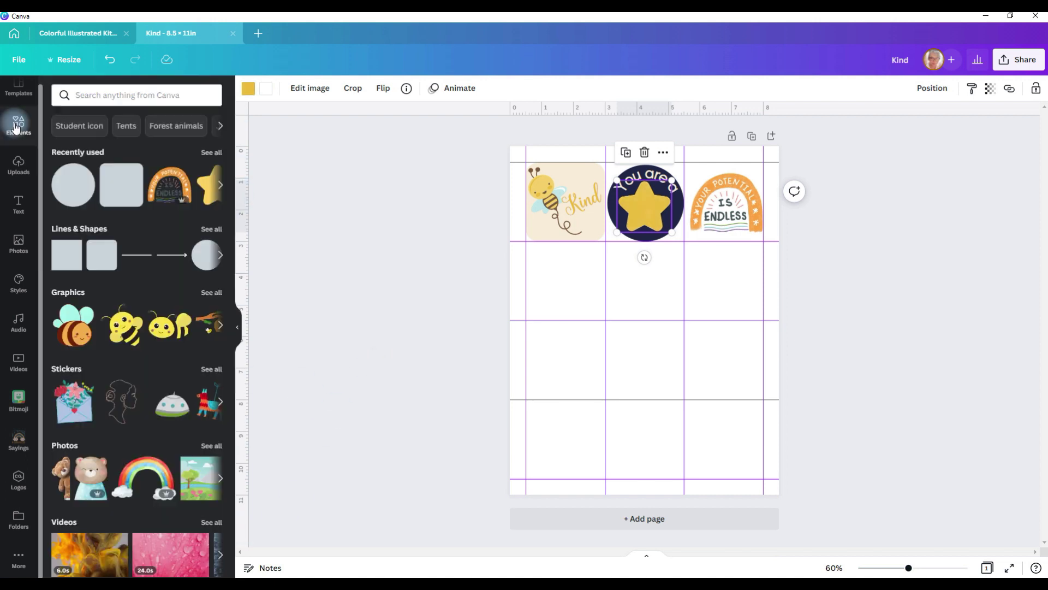
click(653, 214)
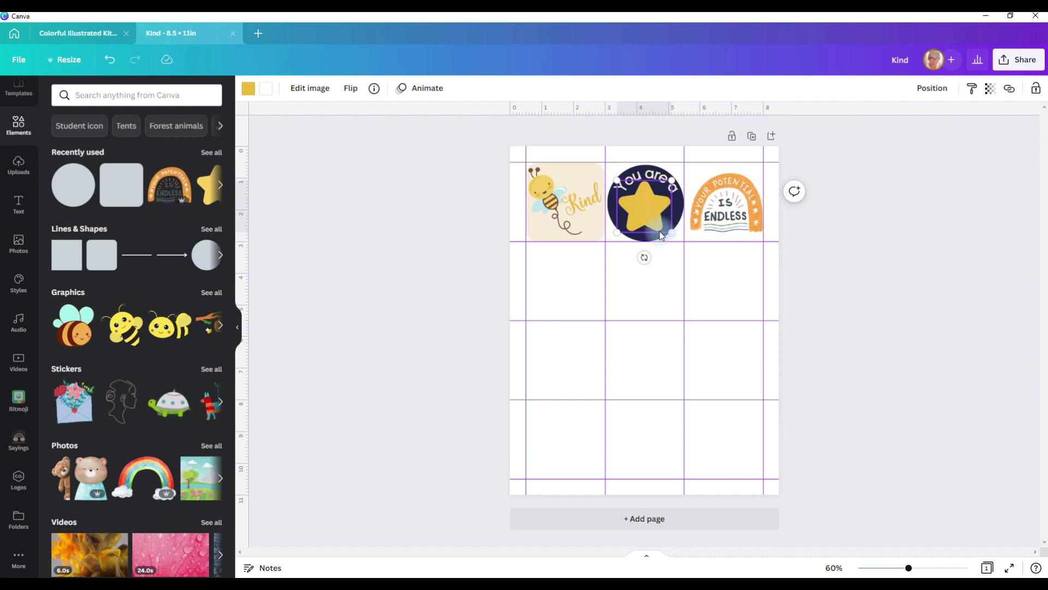
click(653, 239)
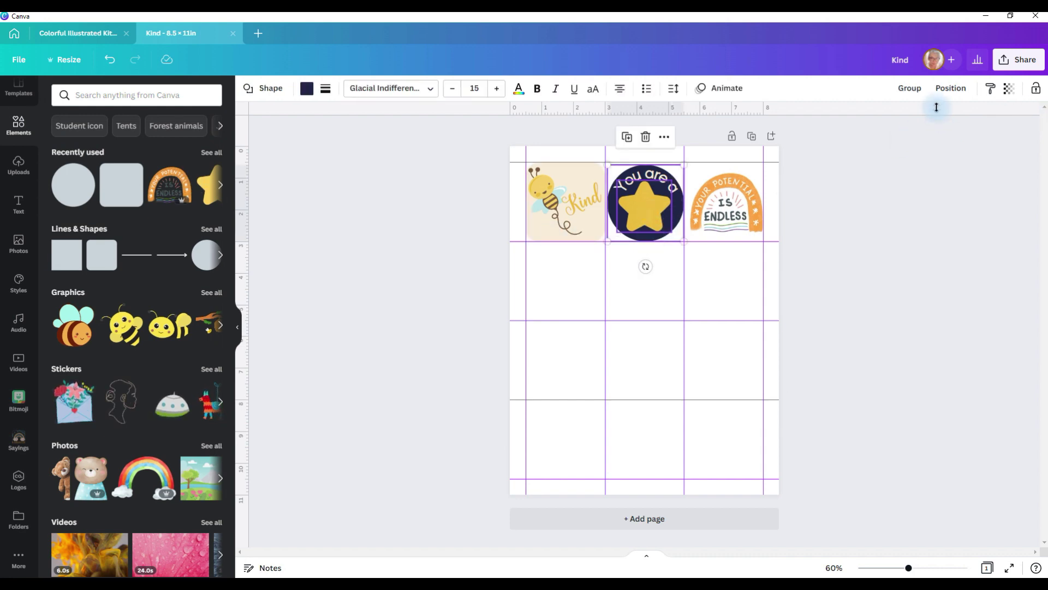
click(950, 89)
click(912, 213)
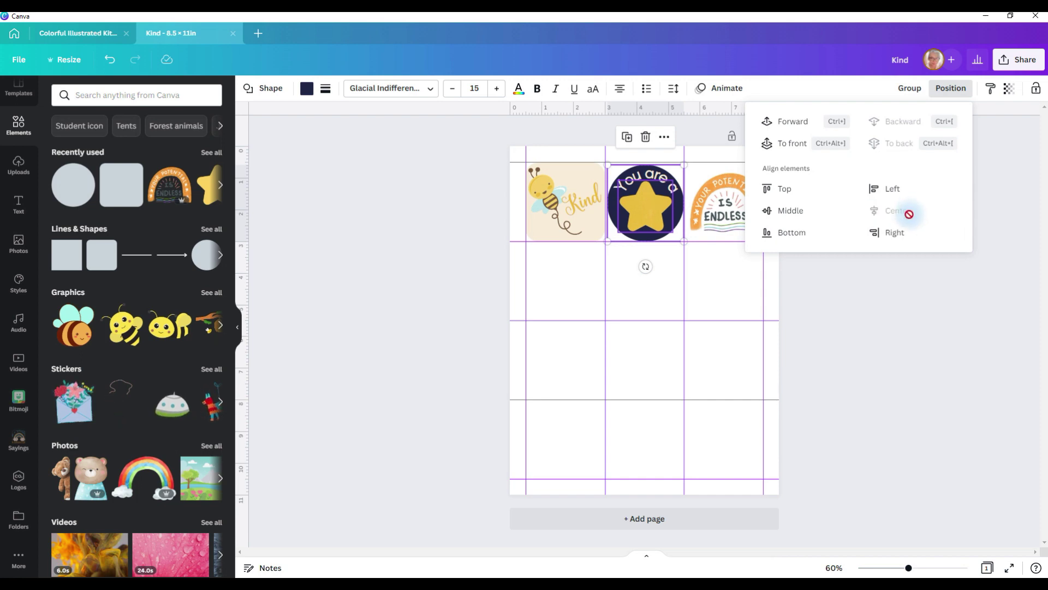
click(848, 326)
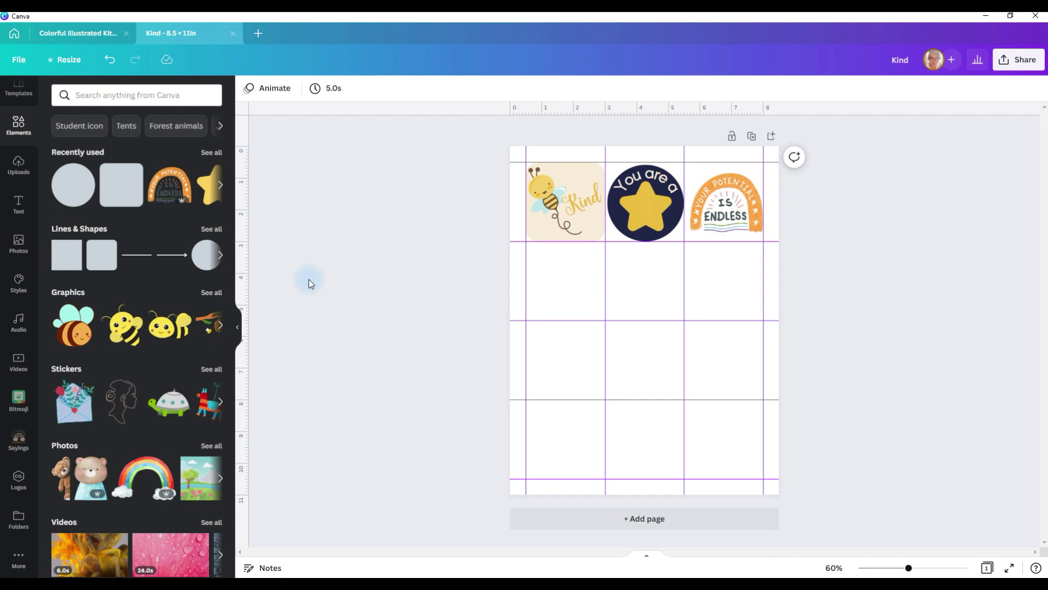
Step: Place an arch shape from Lines & Shapes in the top-right cell, send it backward, and resize it
click(213, 229)
scroll(181, 488, down, 3)
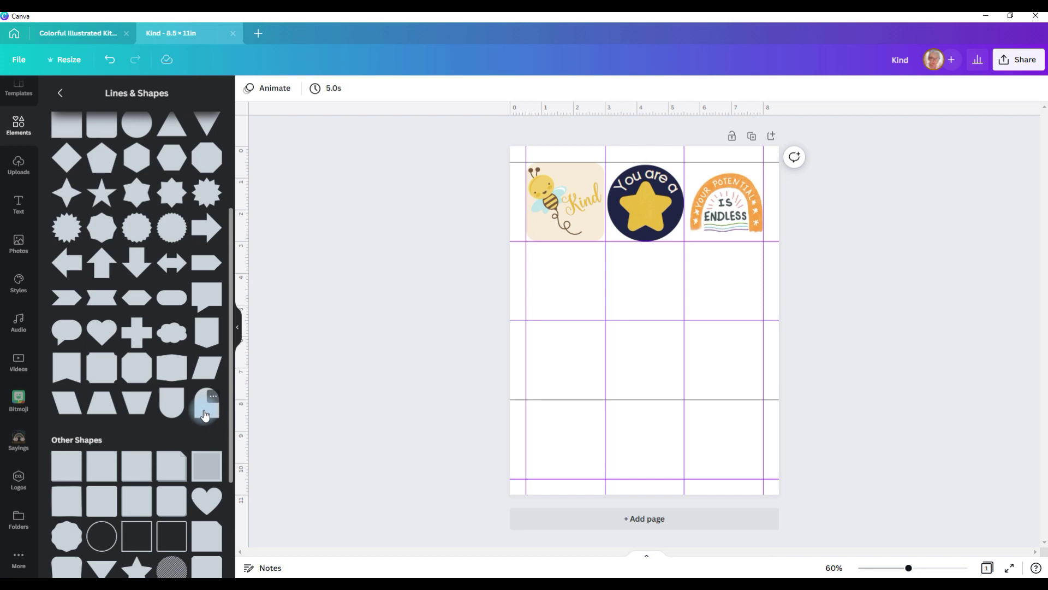
drag(205, 414, 725, 243)
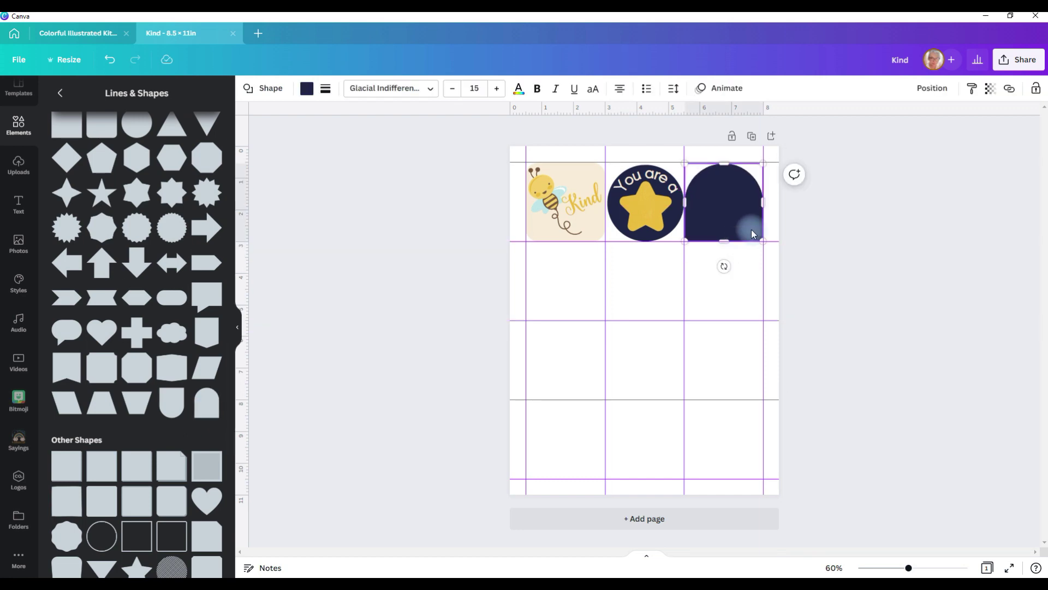
right_click(737, 203)
click(766, 348)
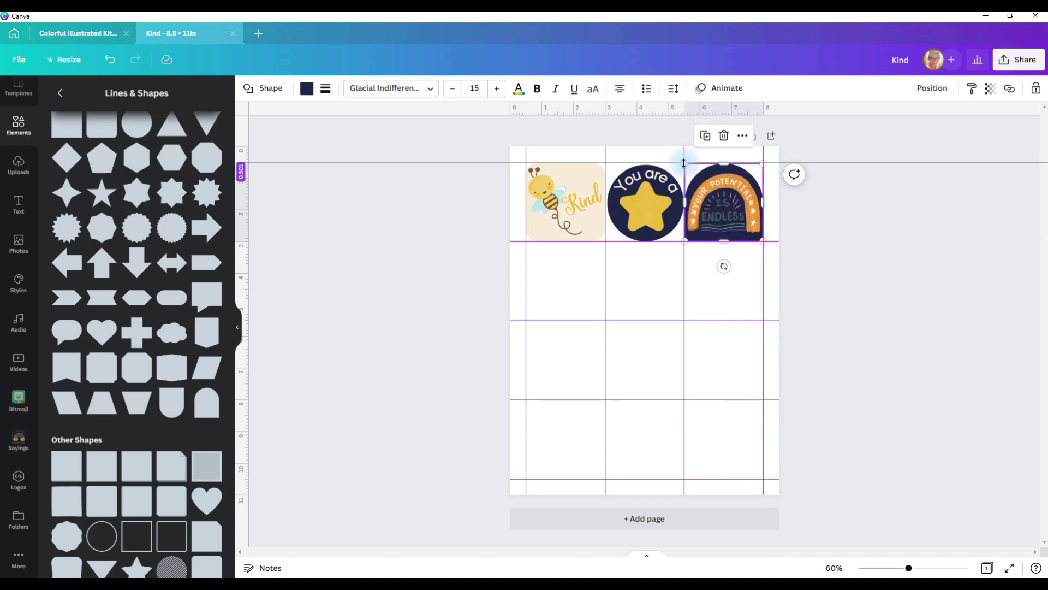
drag(684, 163, 678, 163)
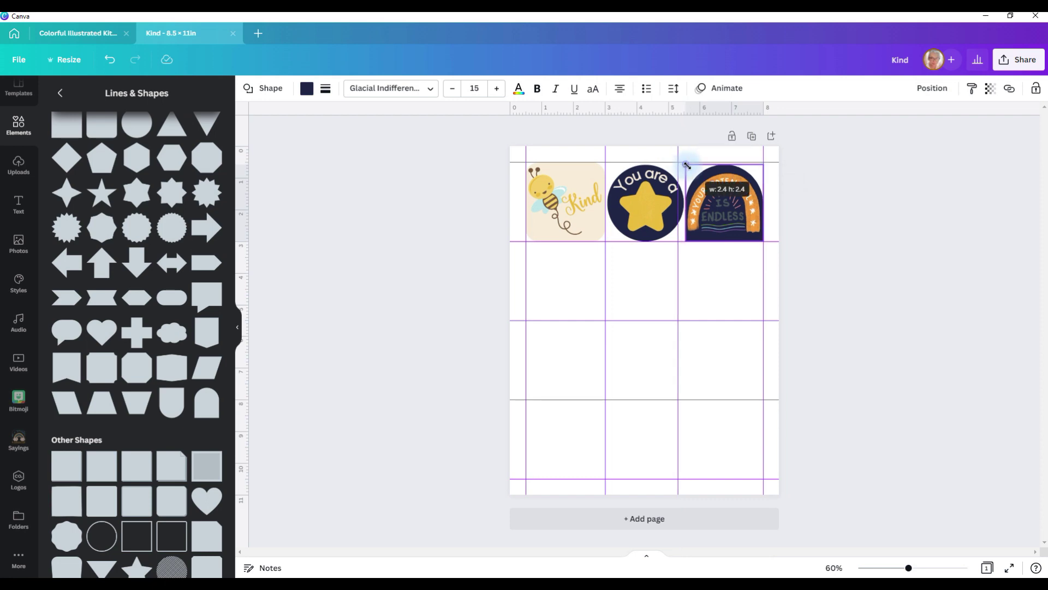
click(710, 172)
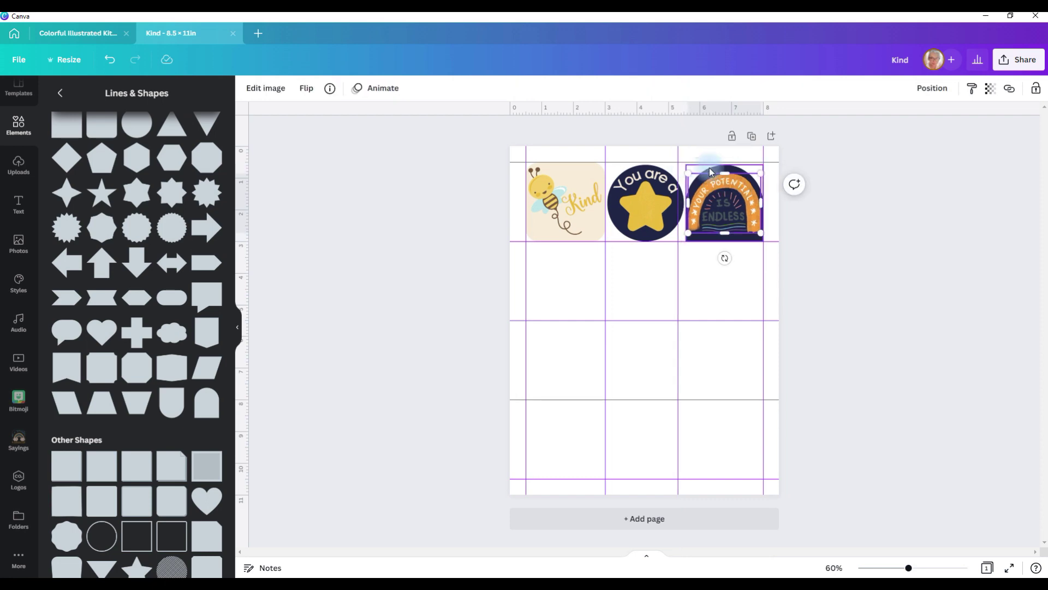
Step: Recolour the arch behind the rainbow from navy to the off-white brand colour
click(710, 172)
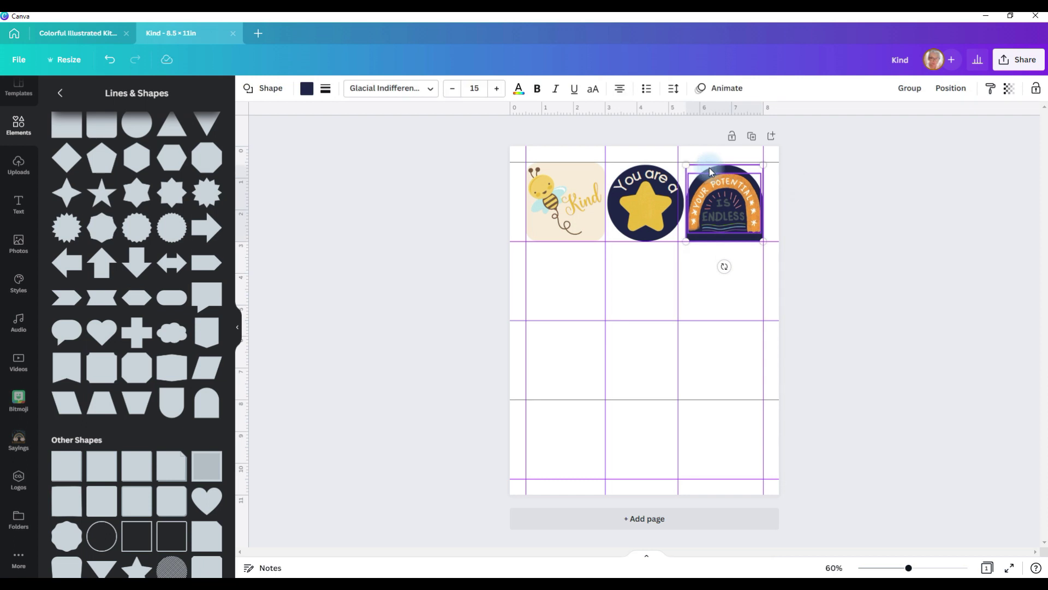
click(950, 88)
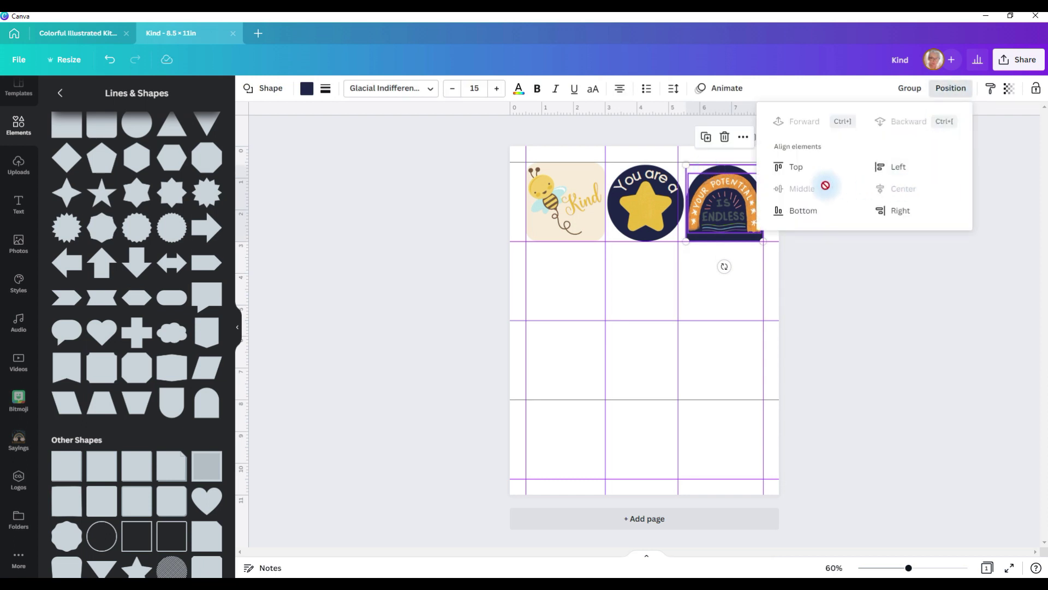
click(820, 280)
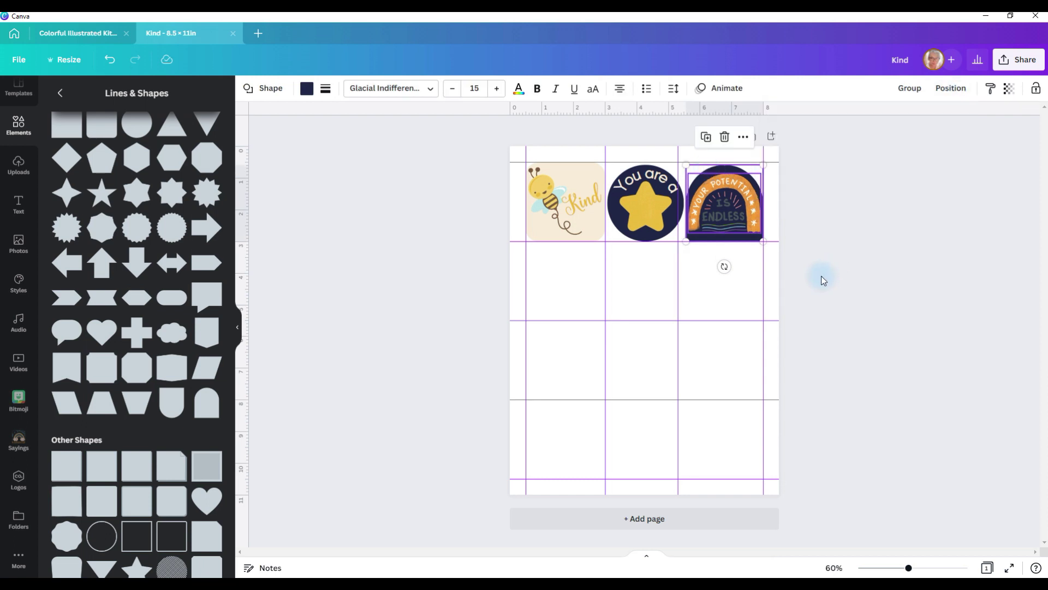
click(820, 277)
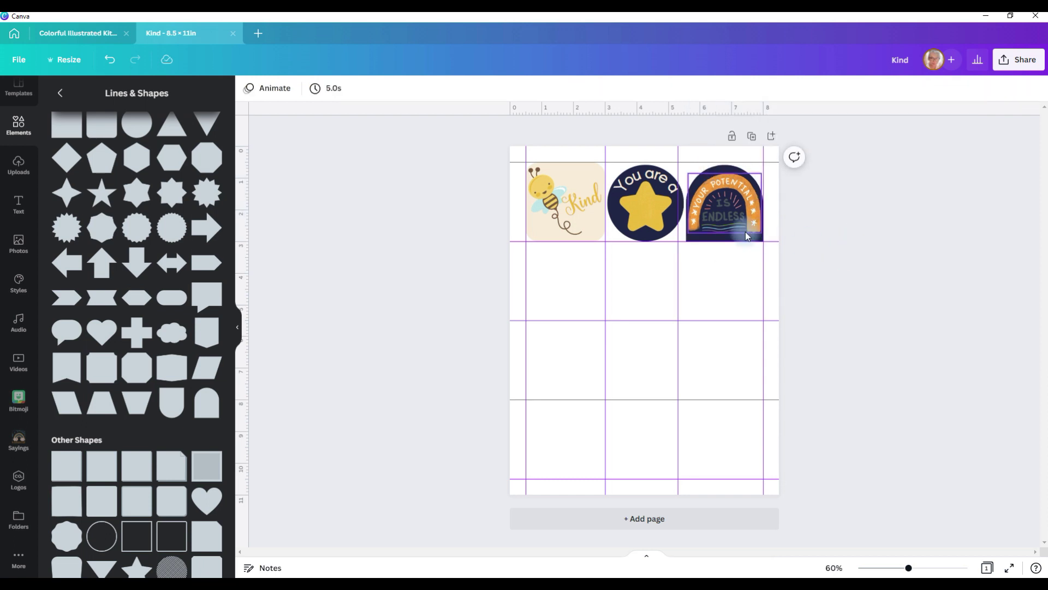
click(734, 174)
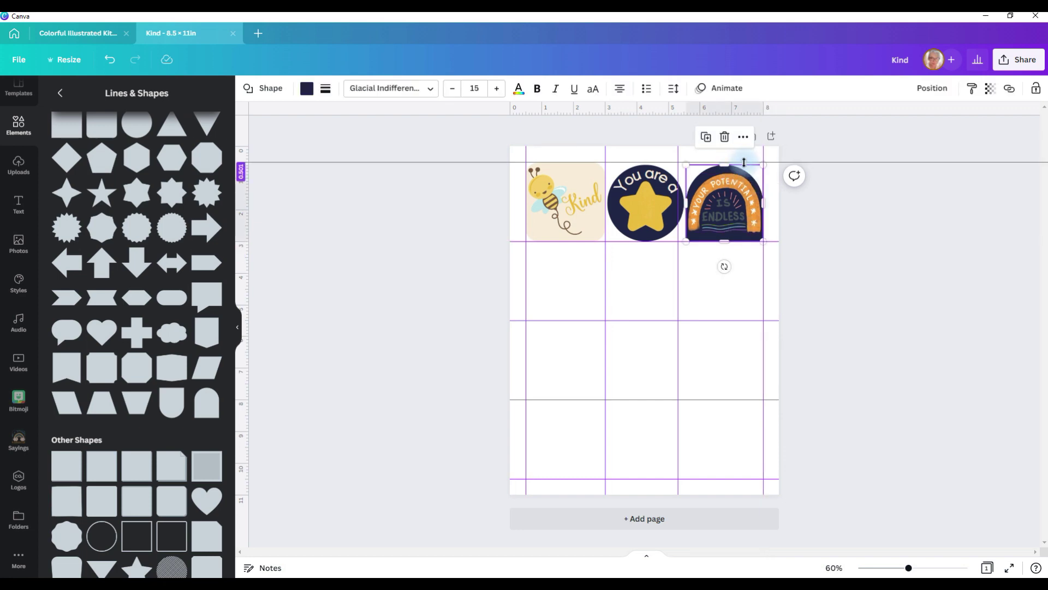
click(305, 93)
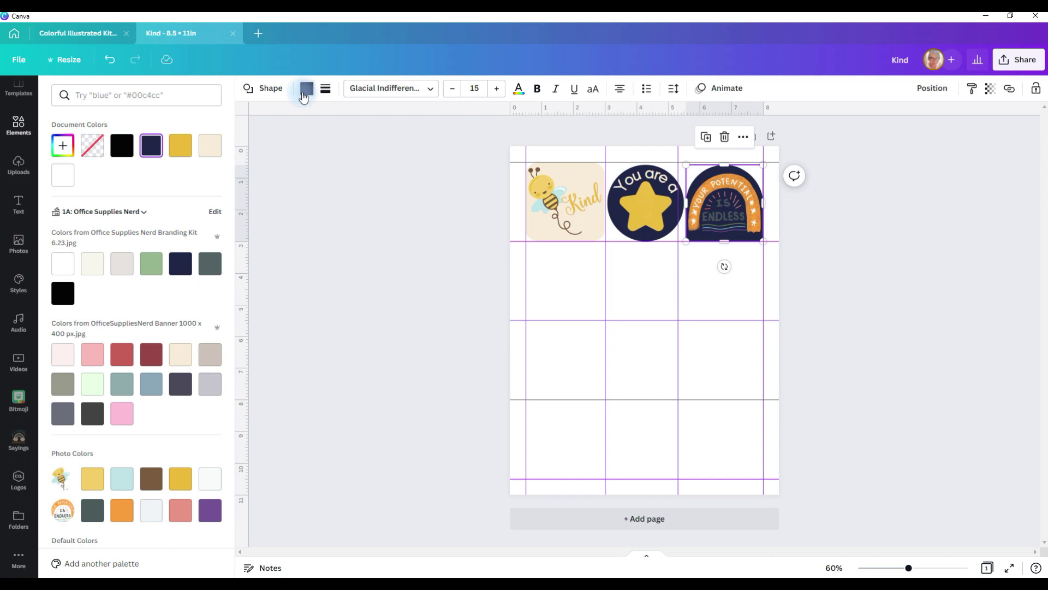
click(91, 421)
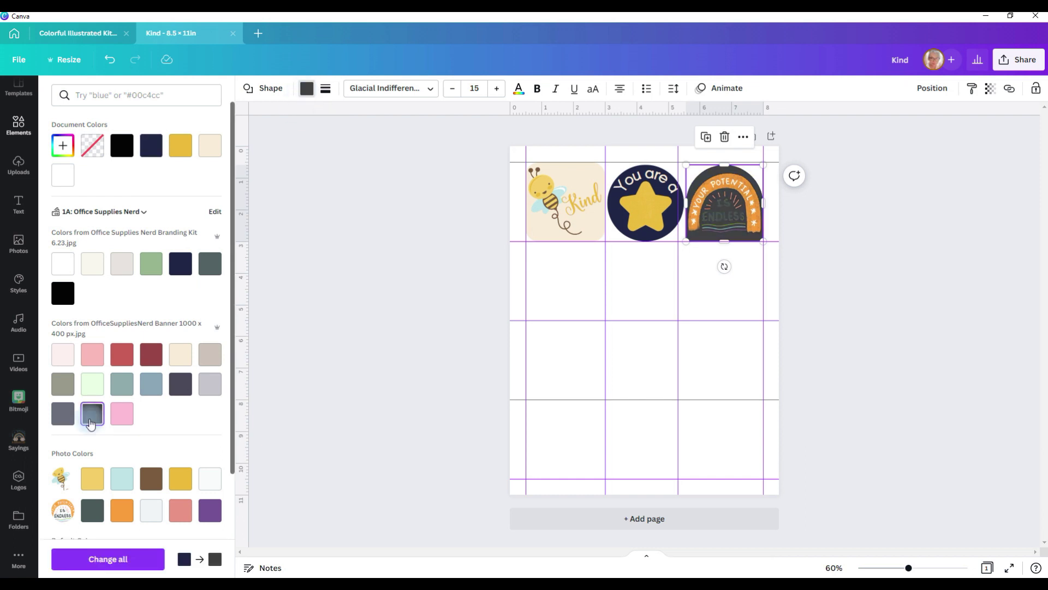
click(203, 361)
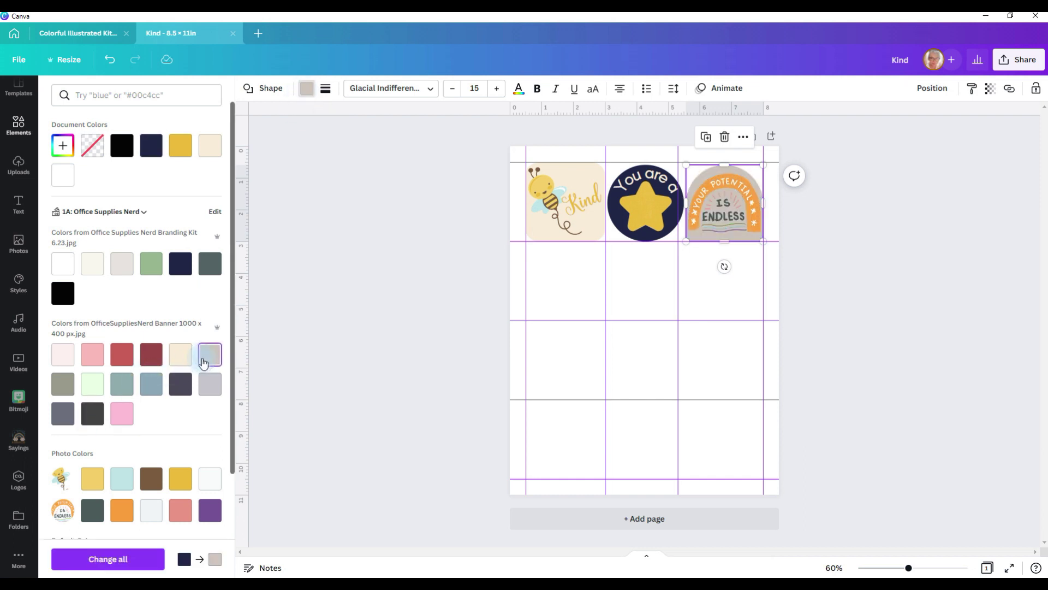
click(97, 265)
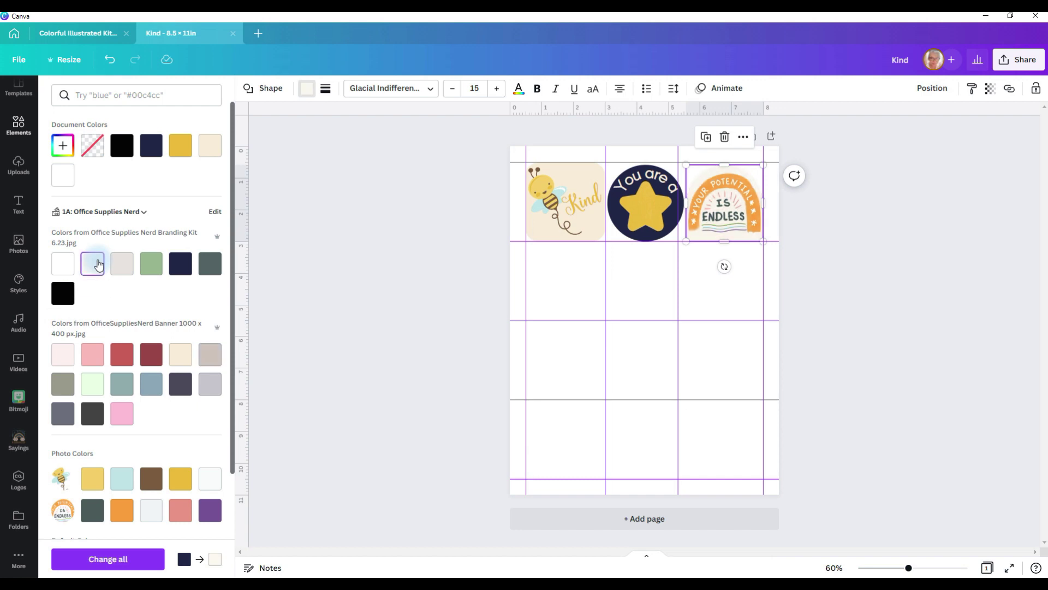
click(780, 272)
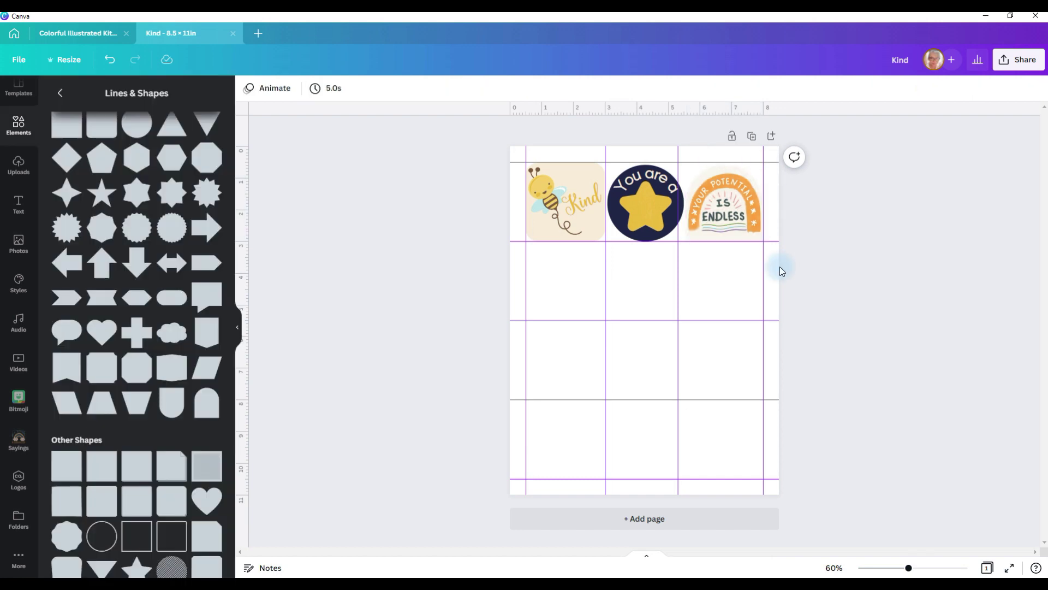
Step: Select the star sticker and bring up the Text styles panel
key(Tab)
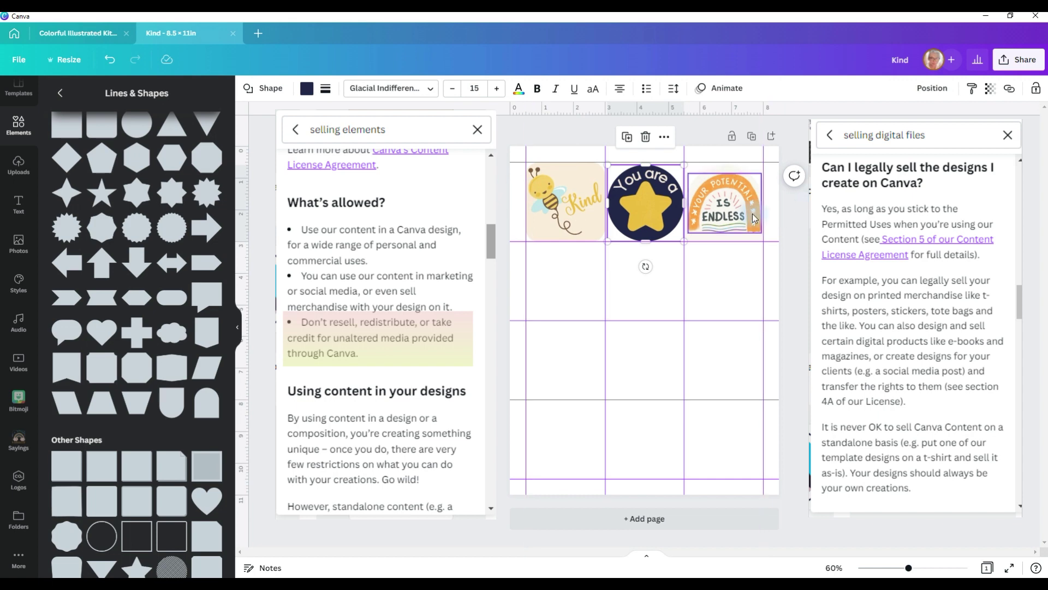
click(627, 208)
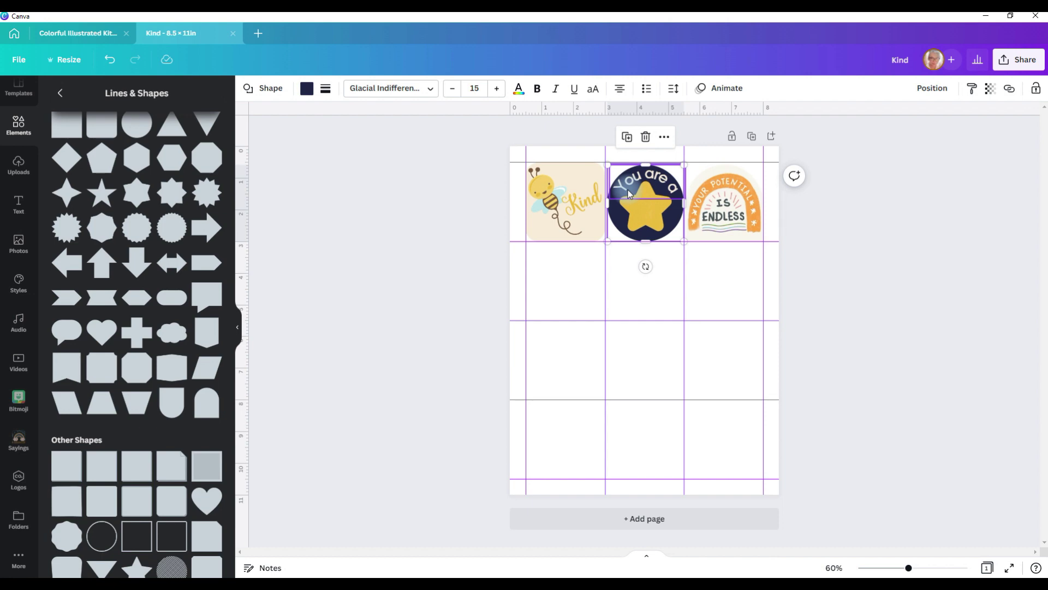
click(18, 207)
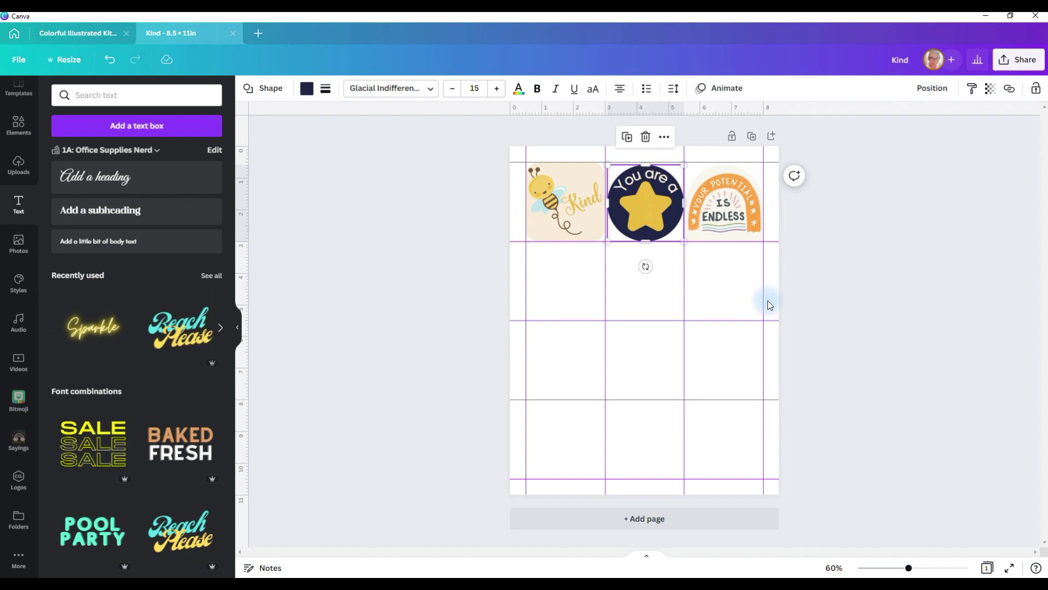
Step: Add the 'Dream Big Stay Wild' dreamcatcher from Graphics Folders > Sayings, shrunk into row two's first cell
click(15, 515)
scroll(136, 331, down, 5)
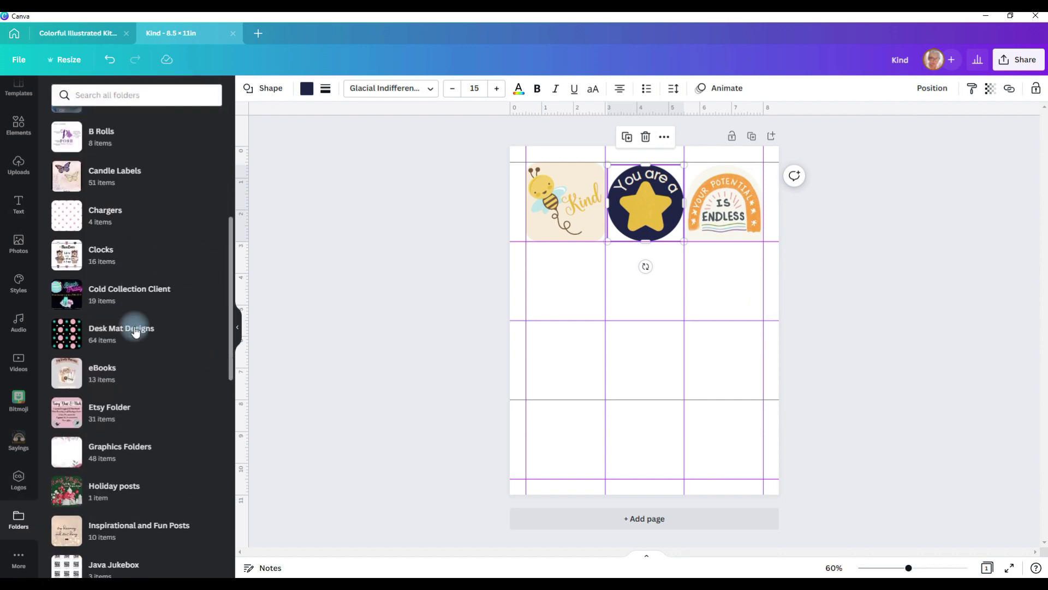
scroll(137, 382, down, 1)
click(139, 399)
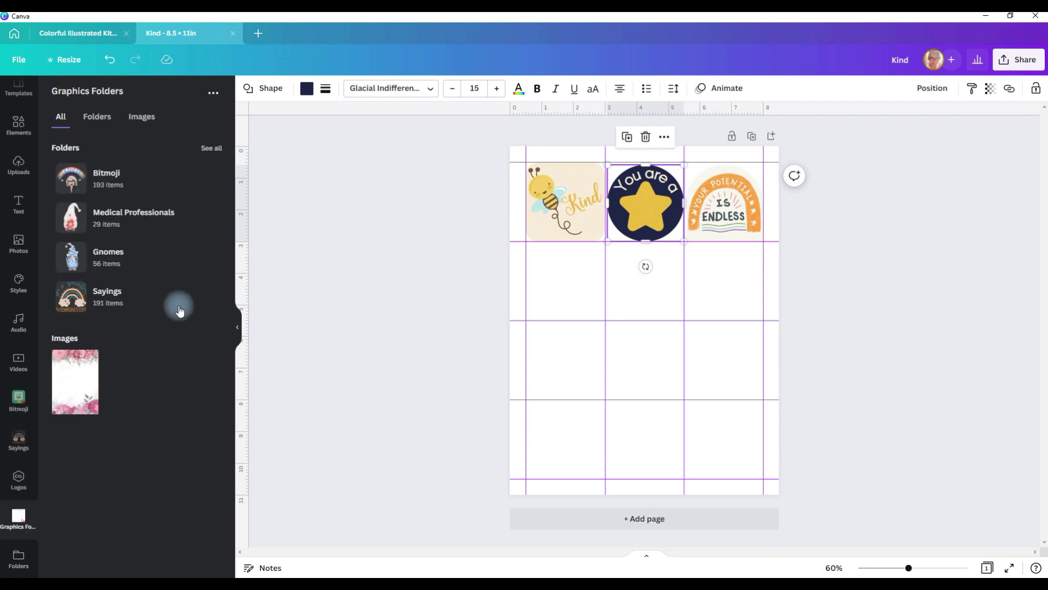
click(117, 304)
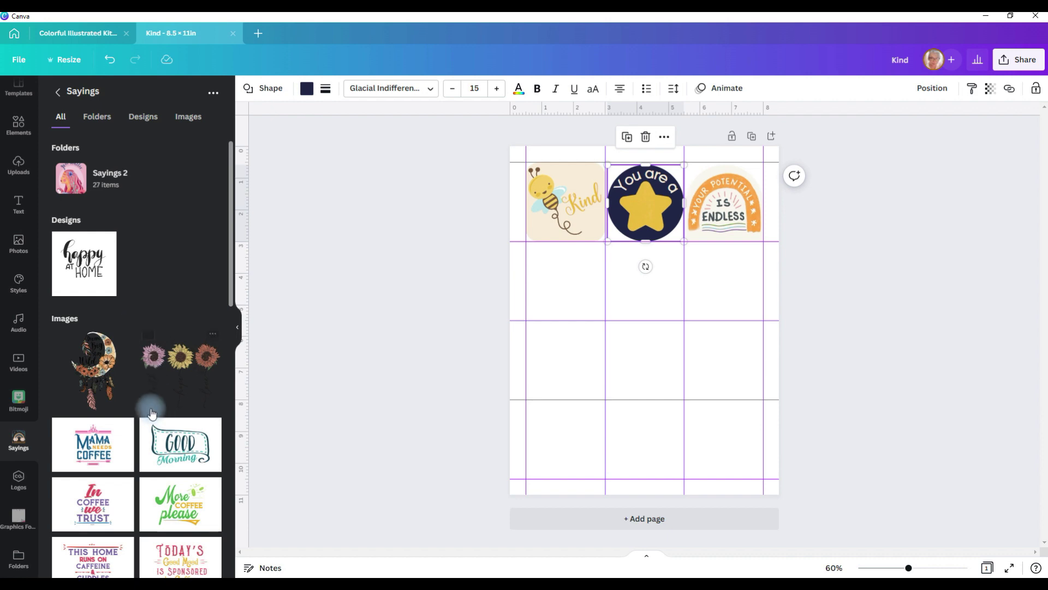
click(71, 349)
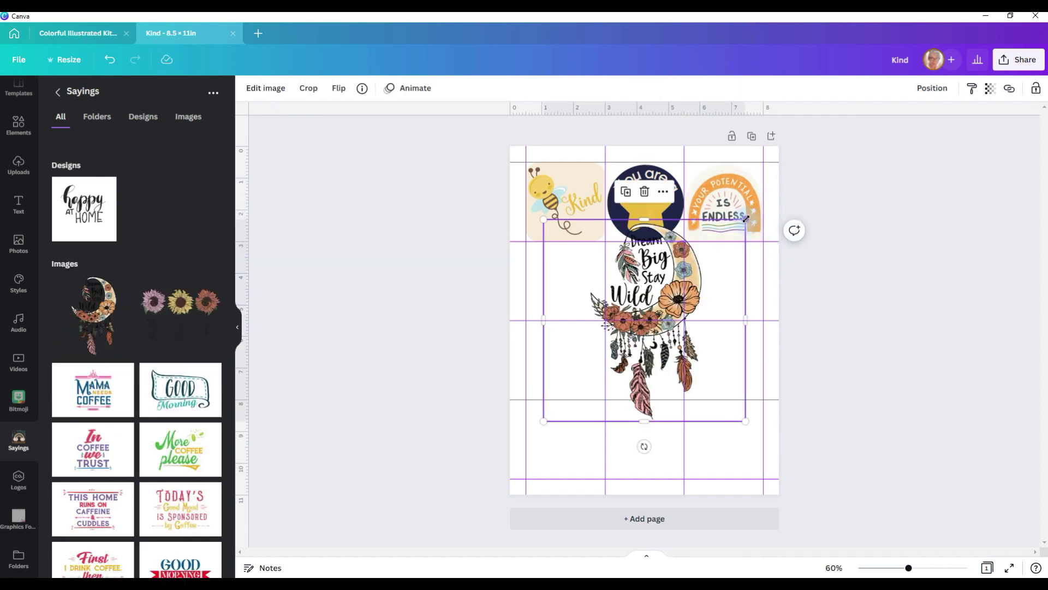
drag(744, 220, 522, 309)
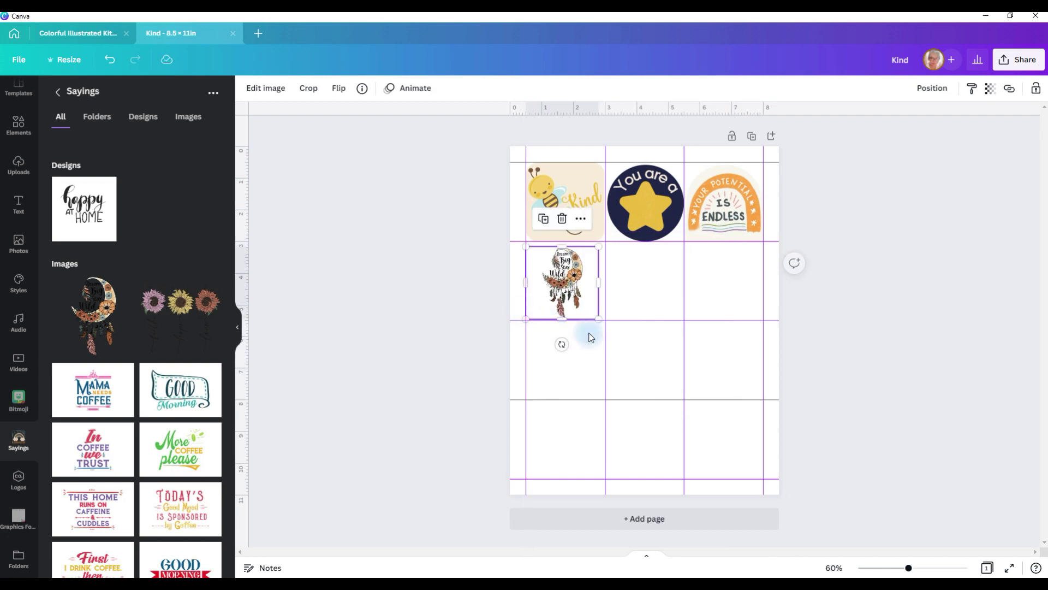
drag(601, 244, 601, 246)
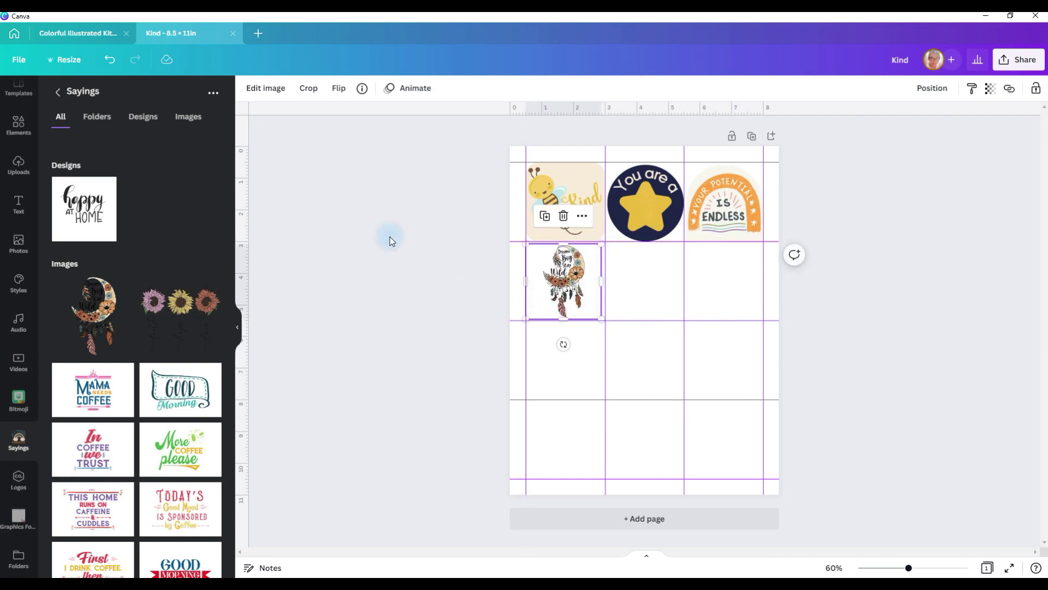
click(18, 132)
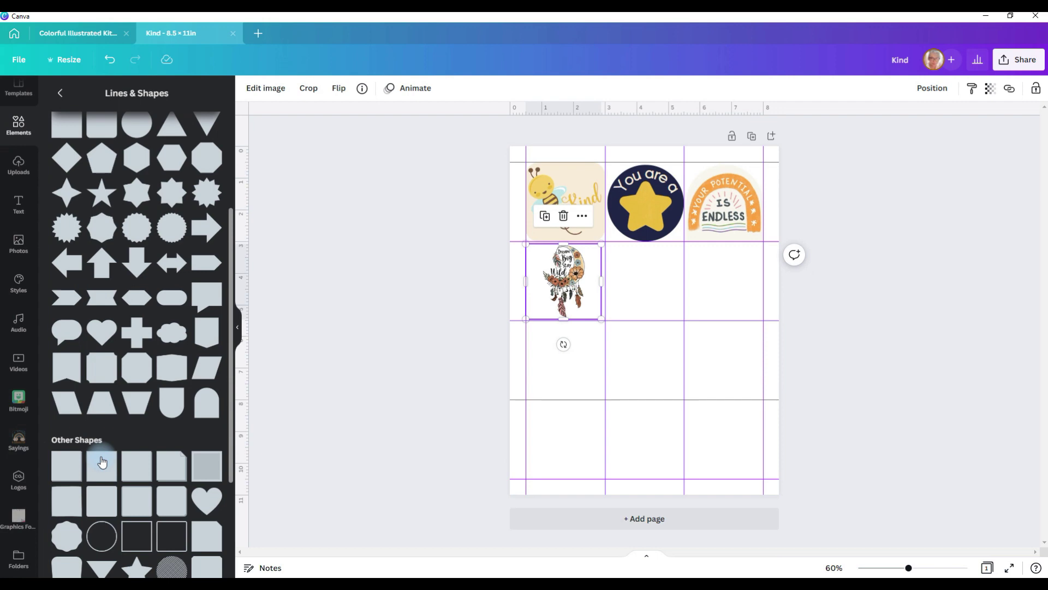
Step: Place a circle behind the dreamcatcher and fill it soft blue-grey
drag(140, 462, 600, 316)
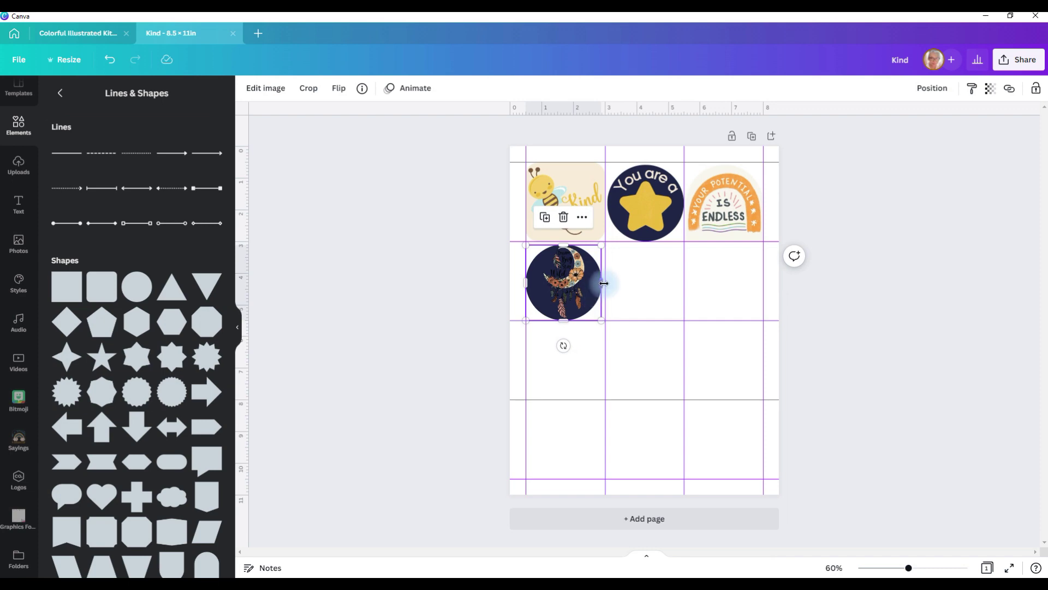
click(602, 281)
click(306, 89)
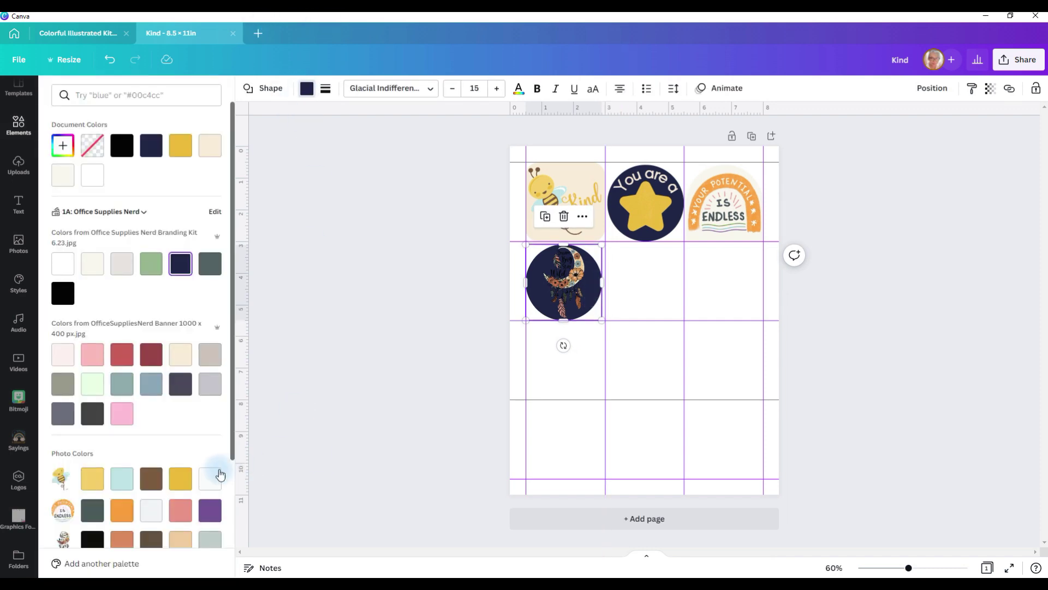
scroll(221, 469, down, 2)
click(93, 245)
click(151, 275)
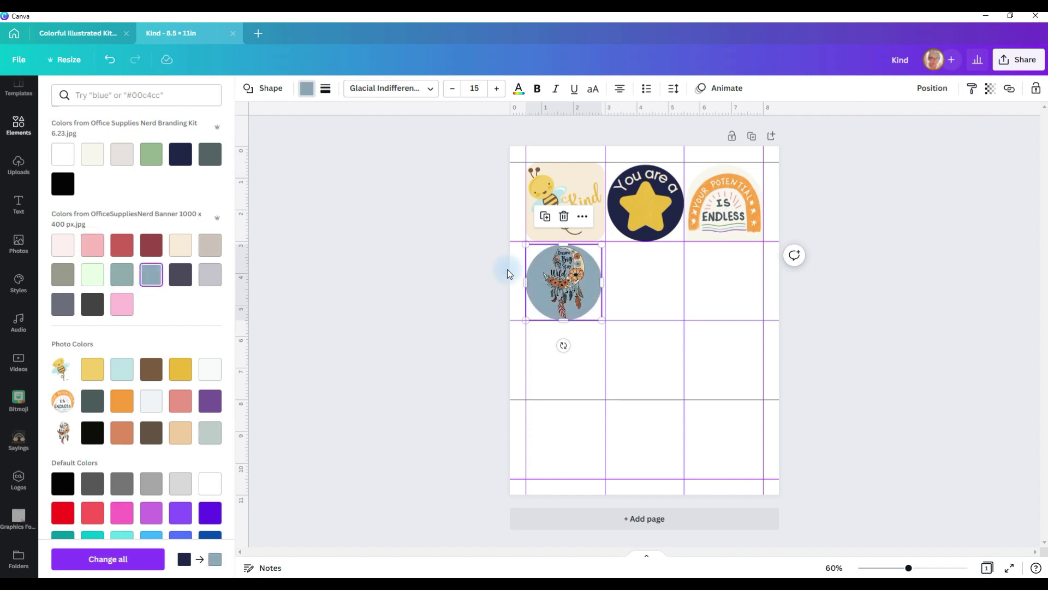
click(658, 276)
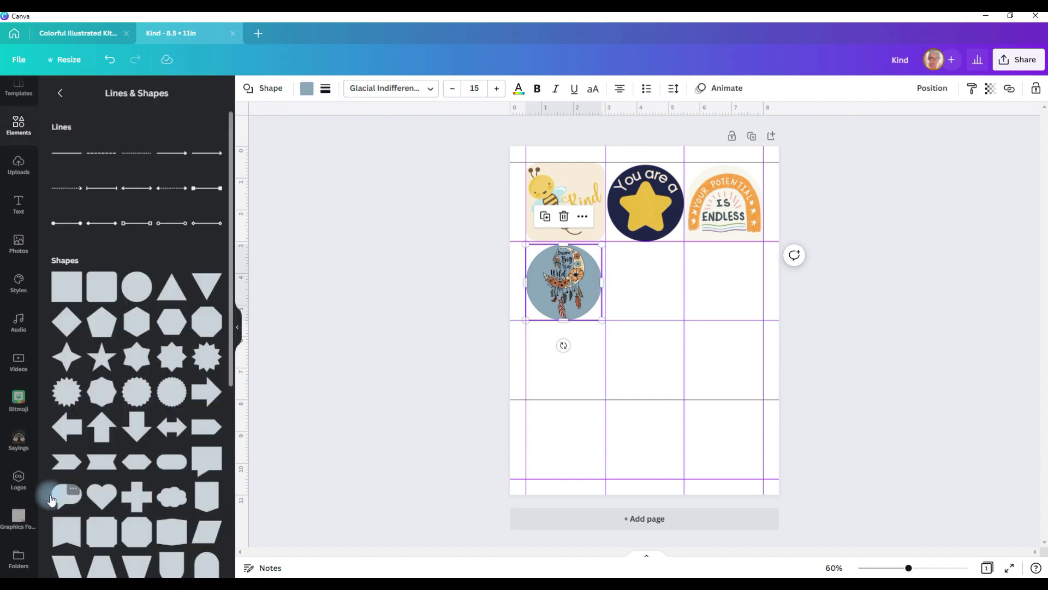
Step: Add the Hippie Heart Gypsy Soul image from Sayings, shrunk into the second row's middle cell
click(20, 443)
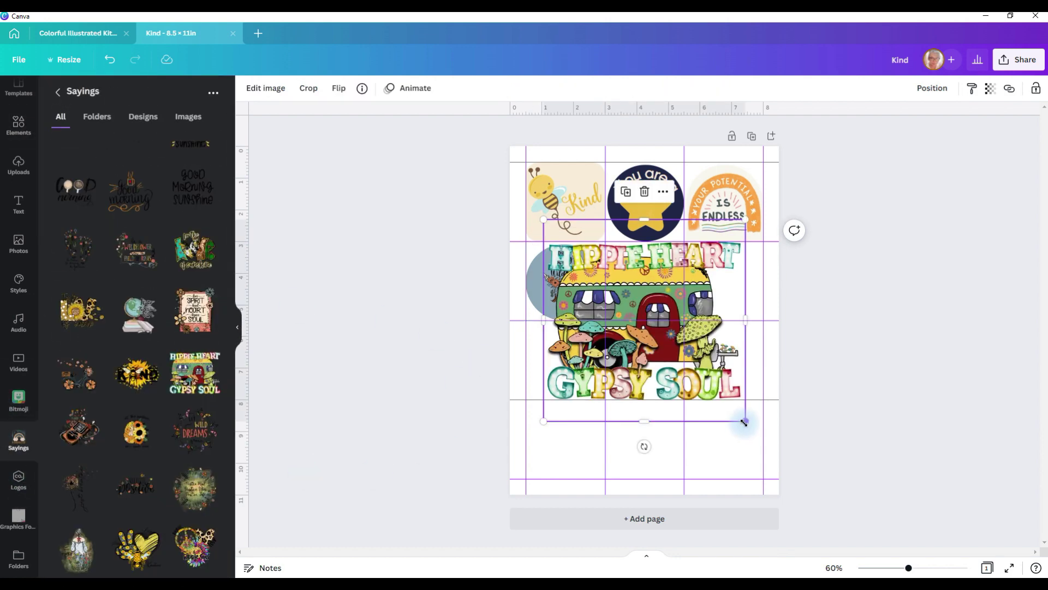
drag(744, 421, 627, 325)
drag(599, 277, 648, 289)
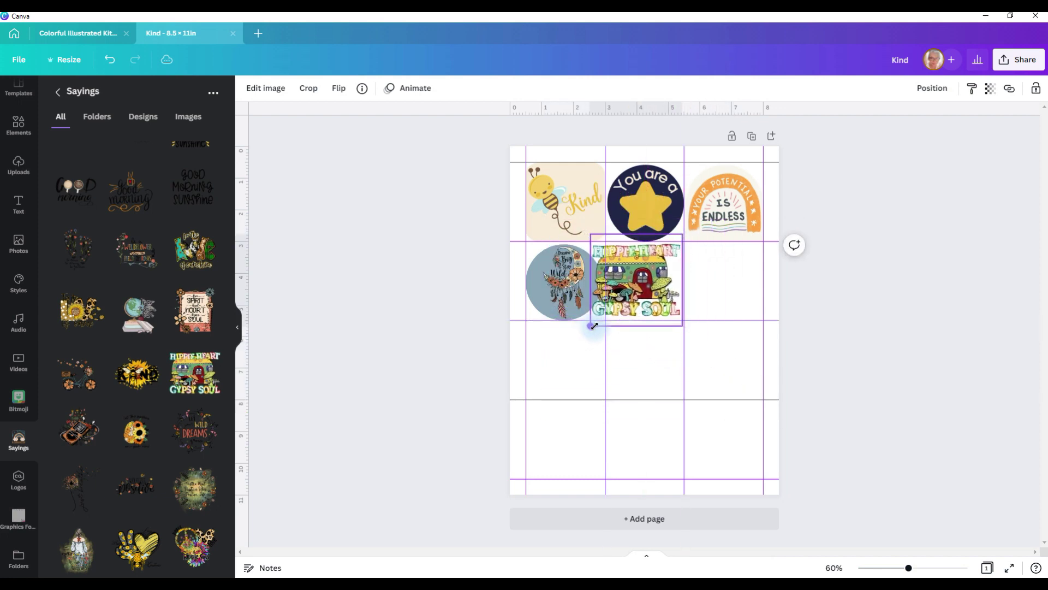
drag(594, 325, 607, 312)
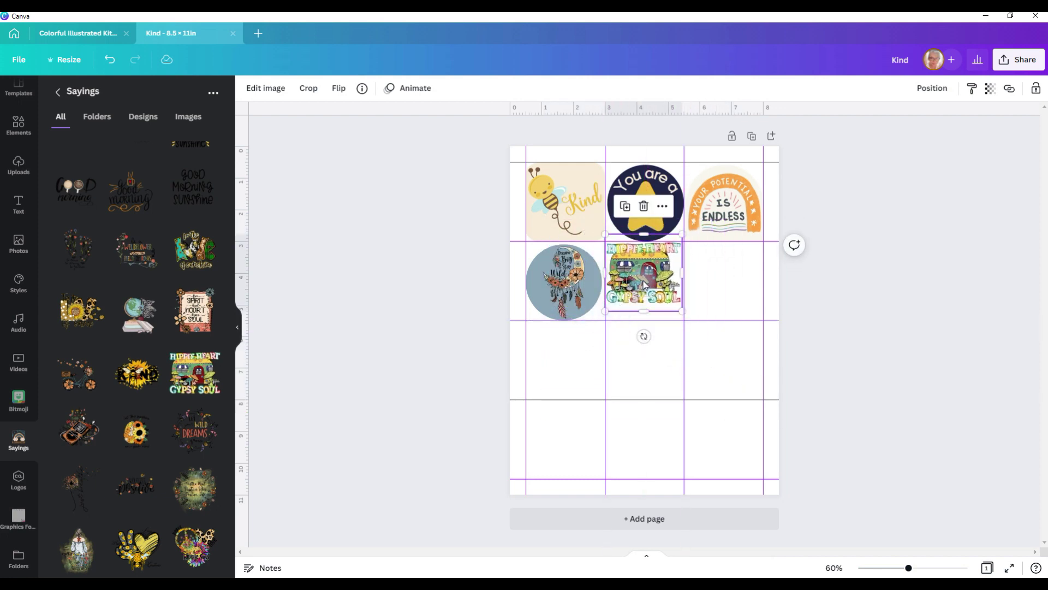
drag(645, 283, 645, 289)
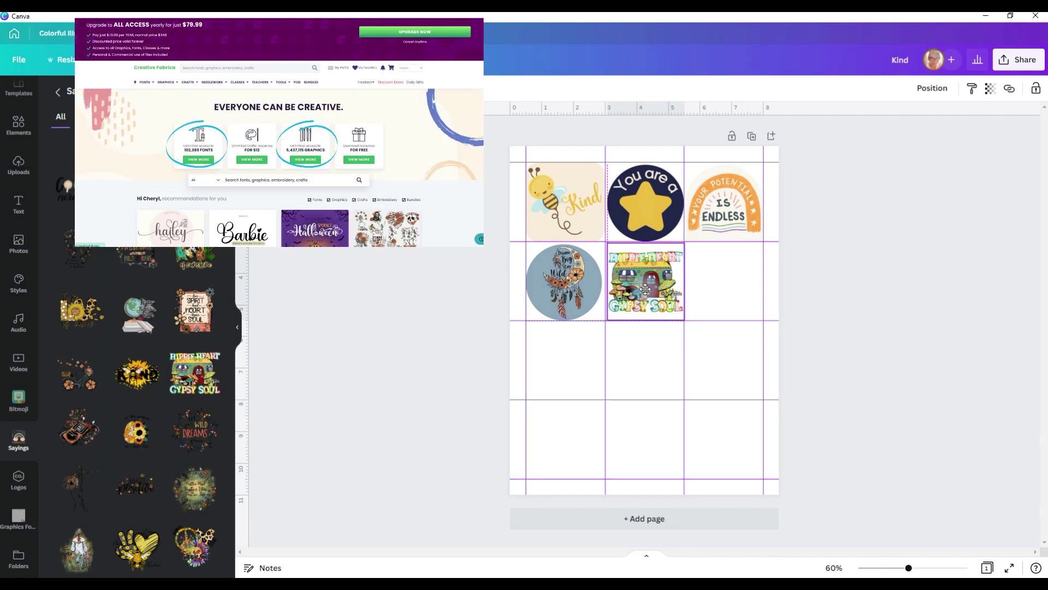
drag(646, 289, 645, 293)
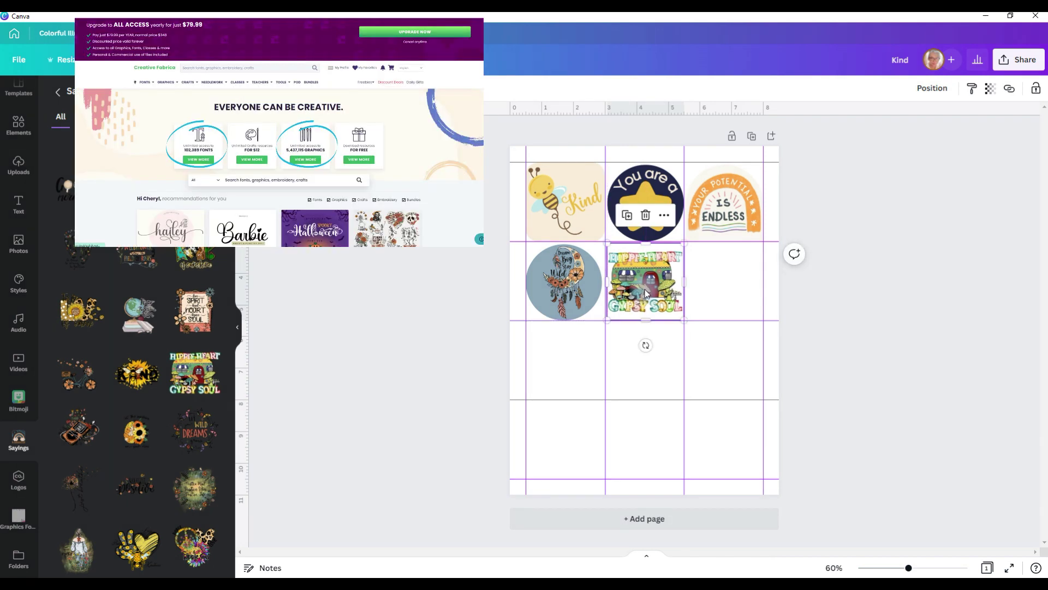
Step: Fit a dark navy rounded square over that cell and send it behind the Hippie Heart image
click(7, 147)
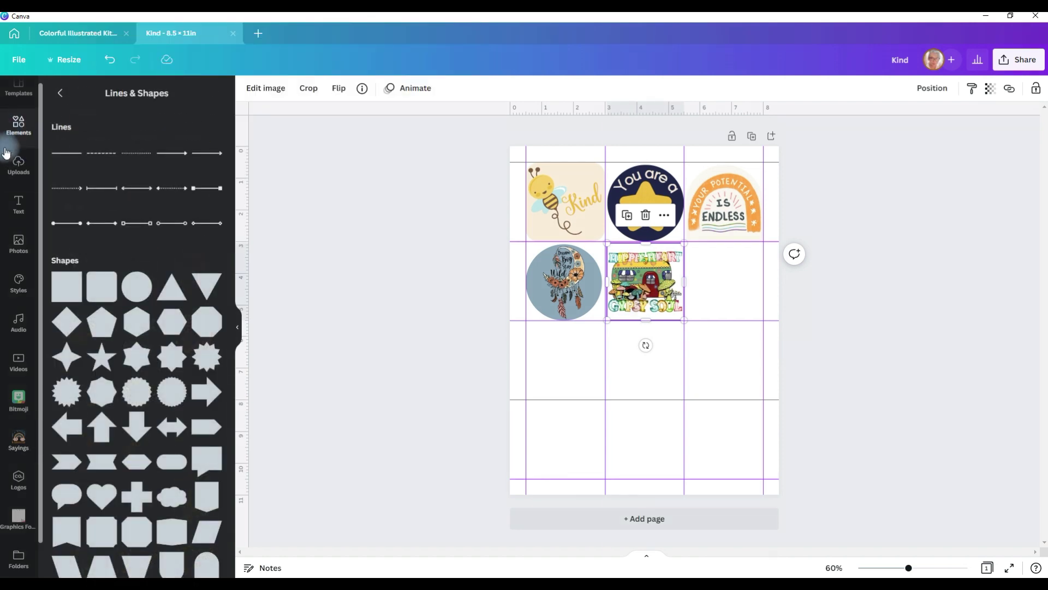
click(101, 286)
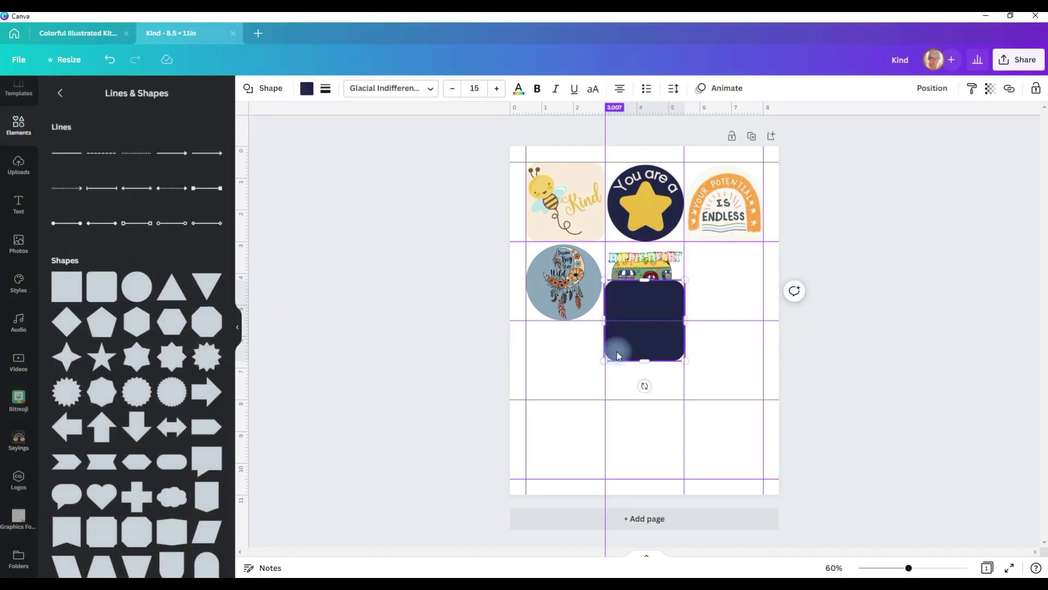
drag(604, 362, 606, 312)
right_click(655, 297)
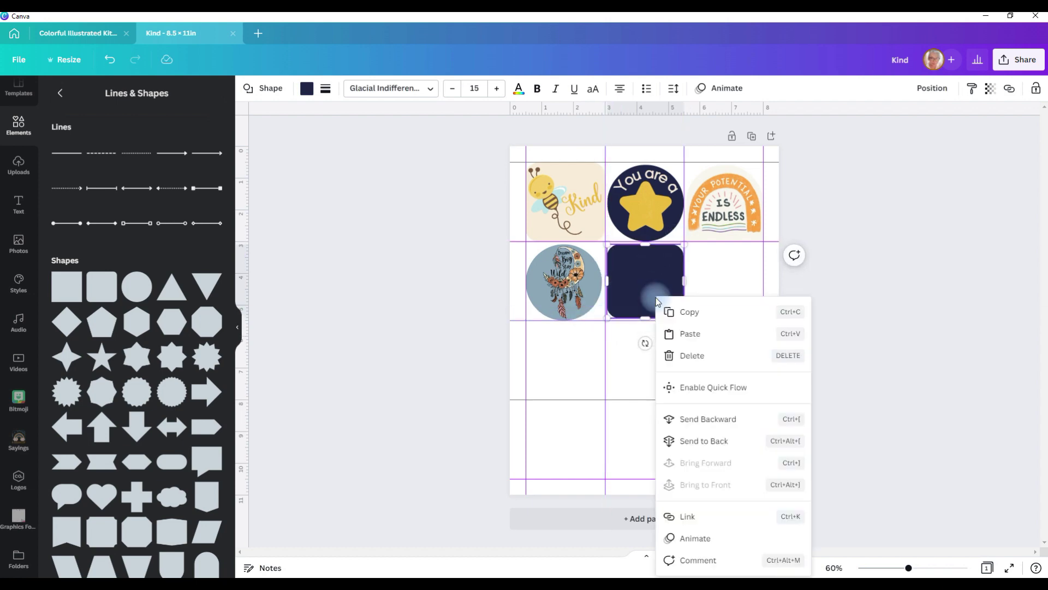
click(699, 439)
click(815, 356)
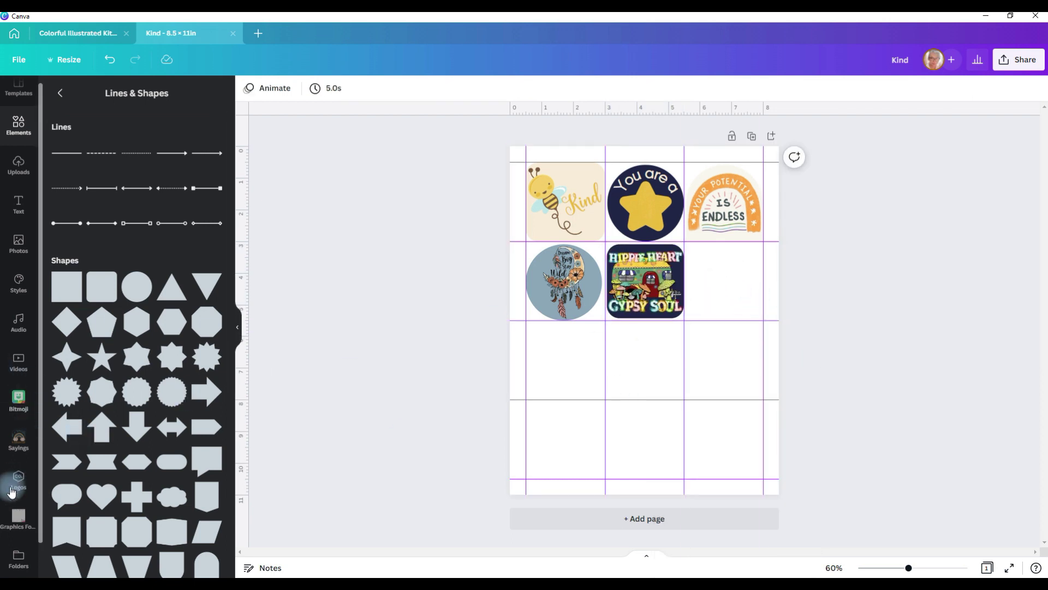
click(18, 516)
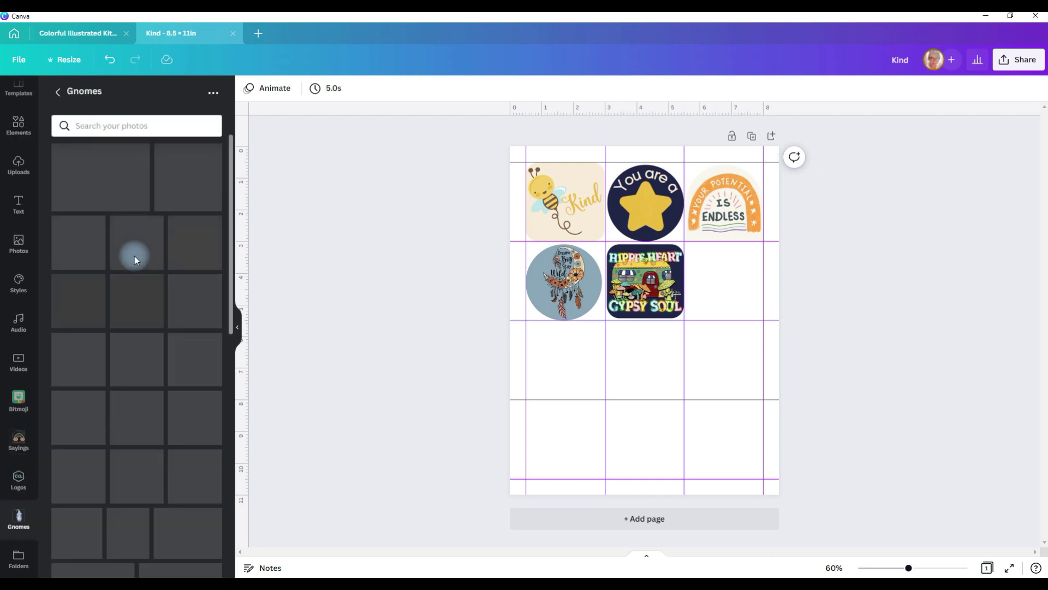
Step: Place the pink rose gnome in the second-row right cell with a navy circle sent behind it
drag(78, 382, 726, 292)
click(18, 126)
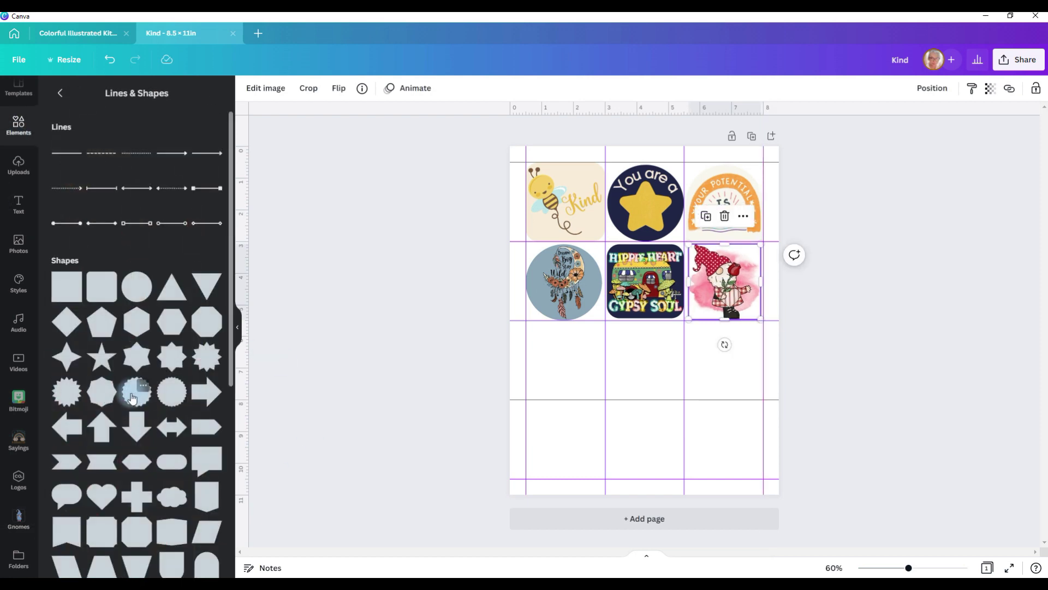
click(131, 393)
drag(646, 319, 724, 280)
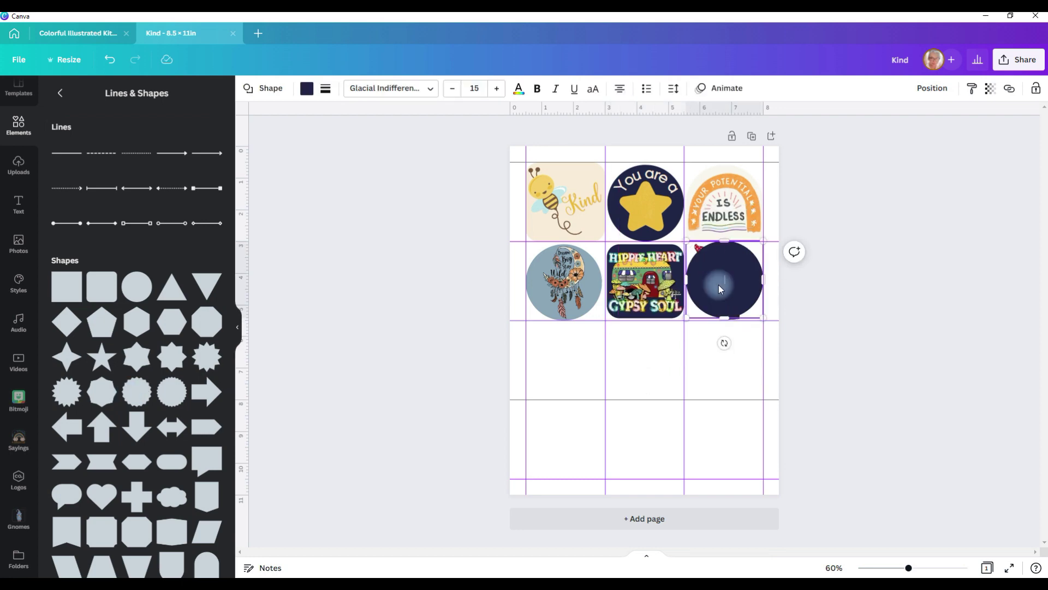
right_click(720, 286)
click(746, 429)
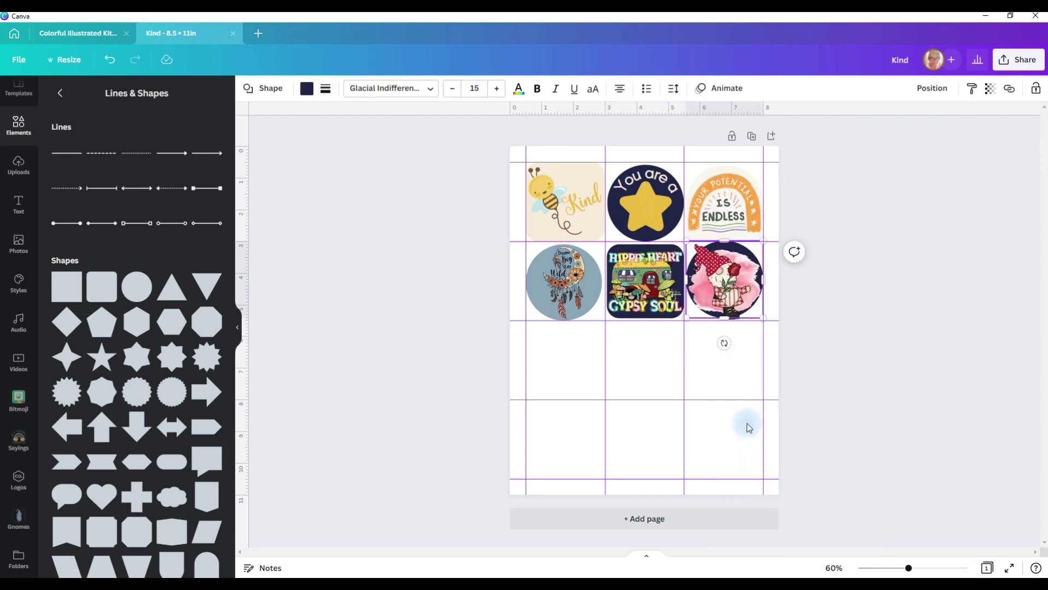
click(760, 314)
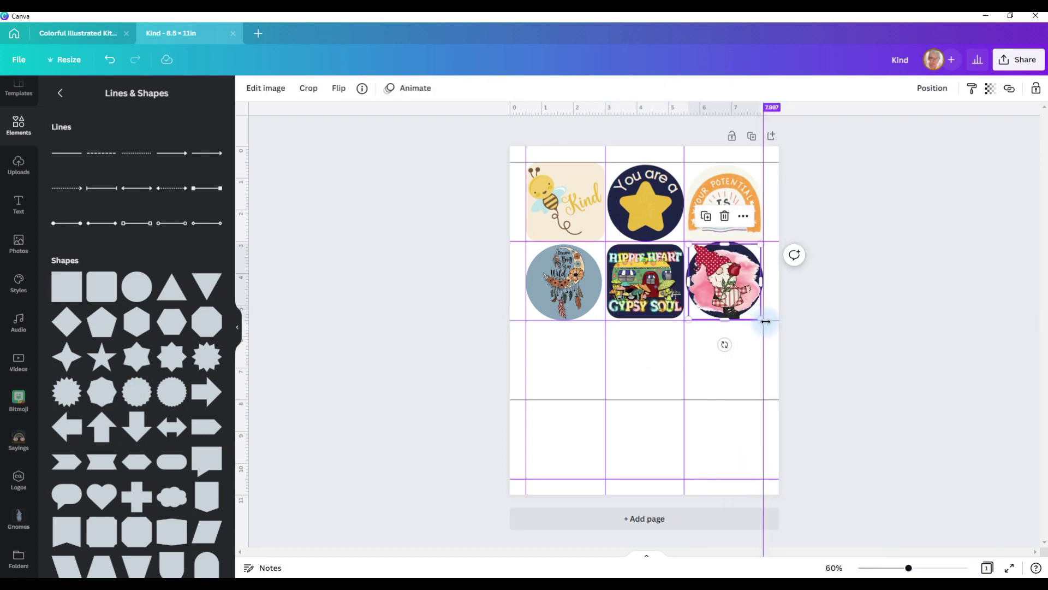
drag(763, 319, 765, 343)
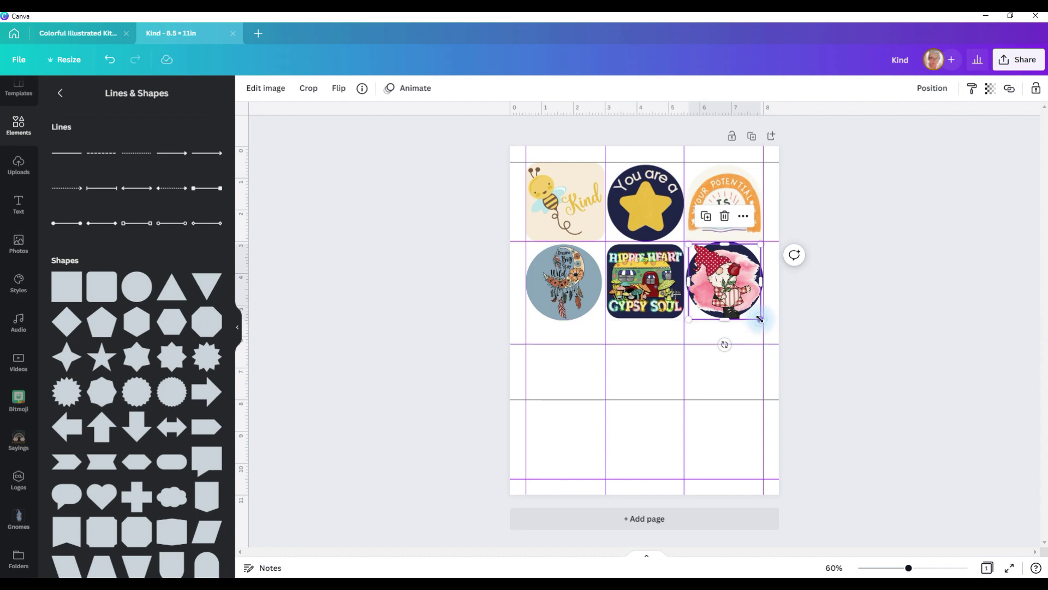
click(760, 319)
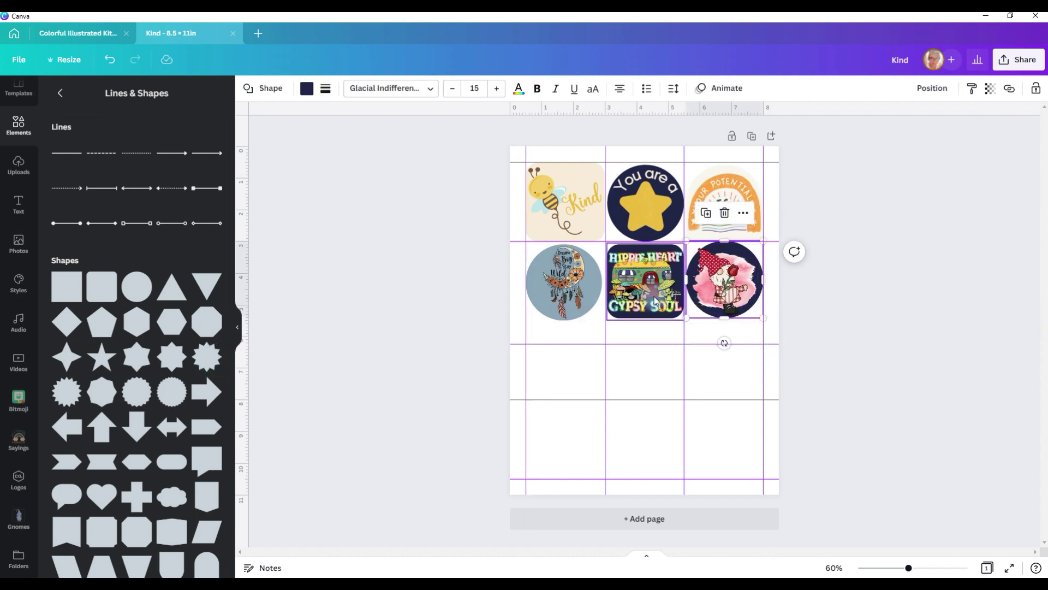
Step: Put a pale pink scalloped circle behind the gnome in place of the navy circle
click(137, 392)
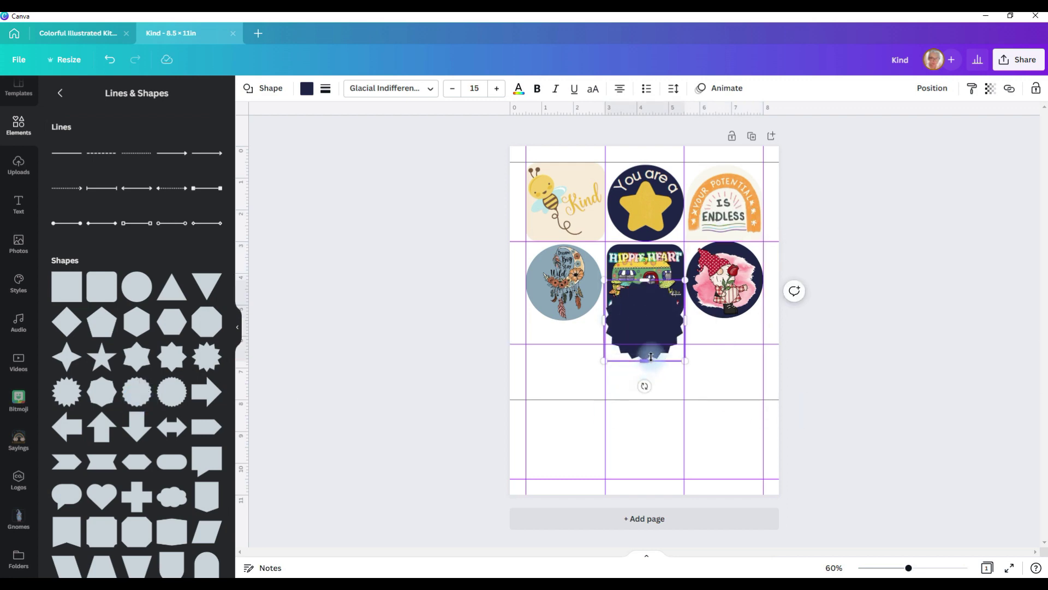
click(661, 321)
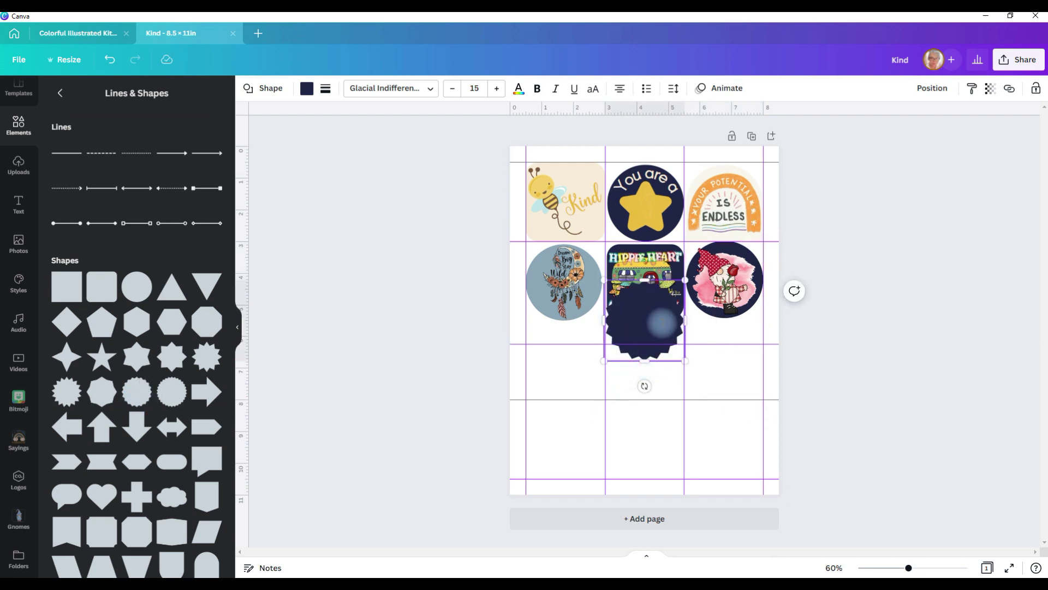
click(740, 253)
drag(632, 319, 712, 281)
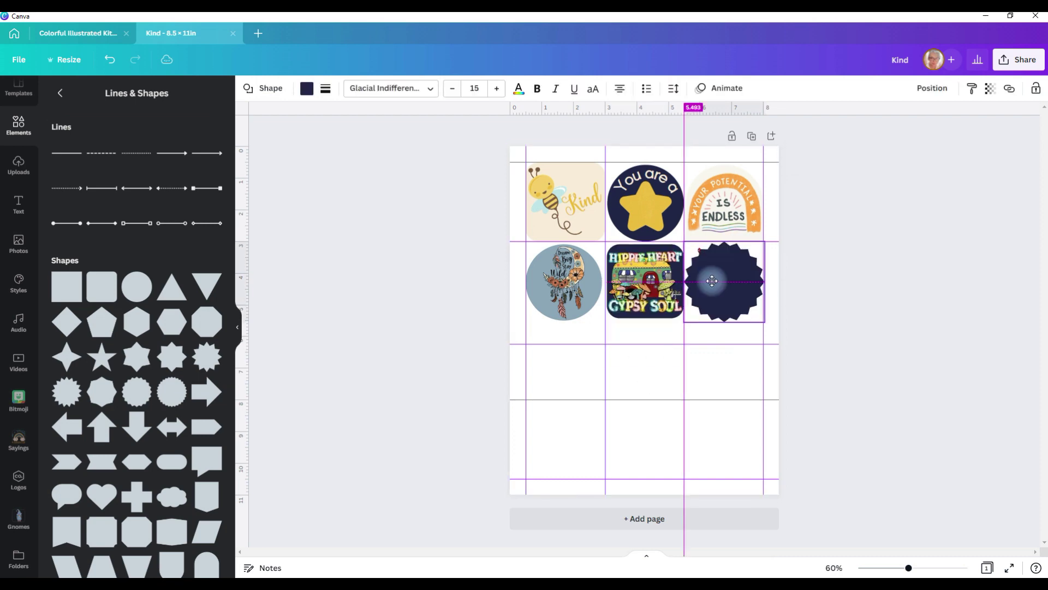
click(307, 88)
click(63, 354)
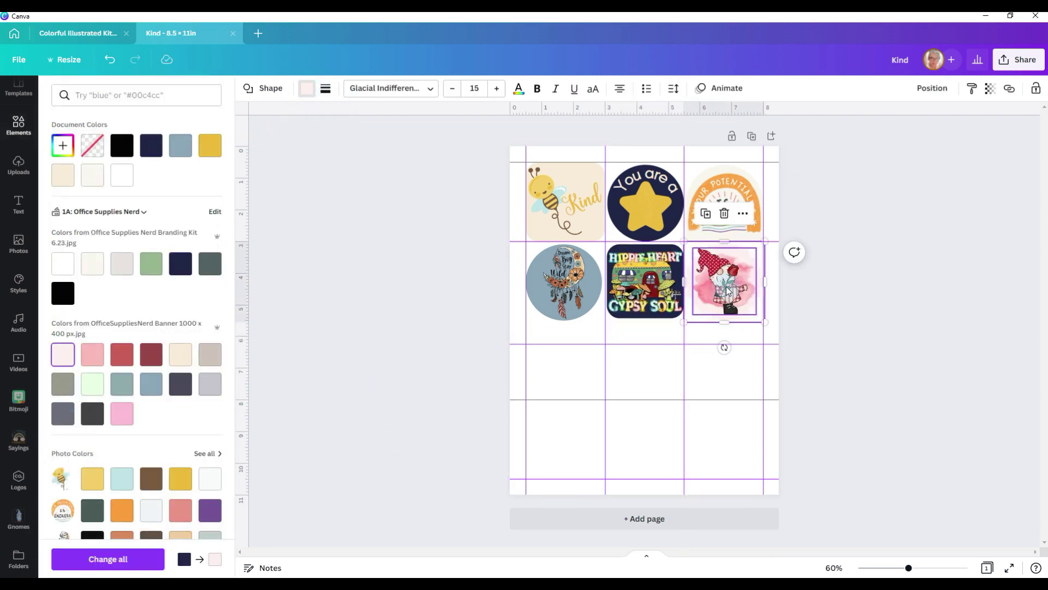
key(Delete)
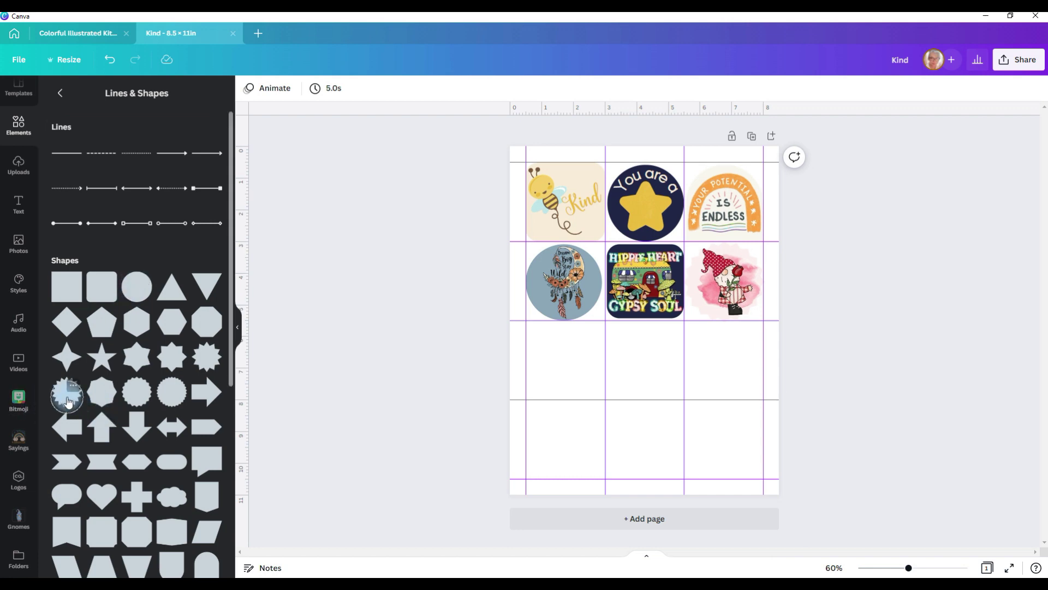
Step: Add a navy starburst to the third row's first cell with tilted pale pink Birthstone Bounce text
drag(67, 402, 555, 362)
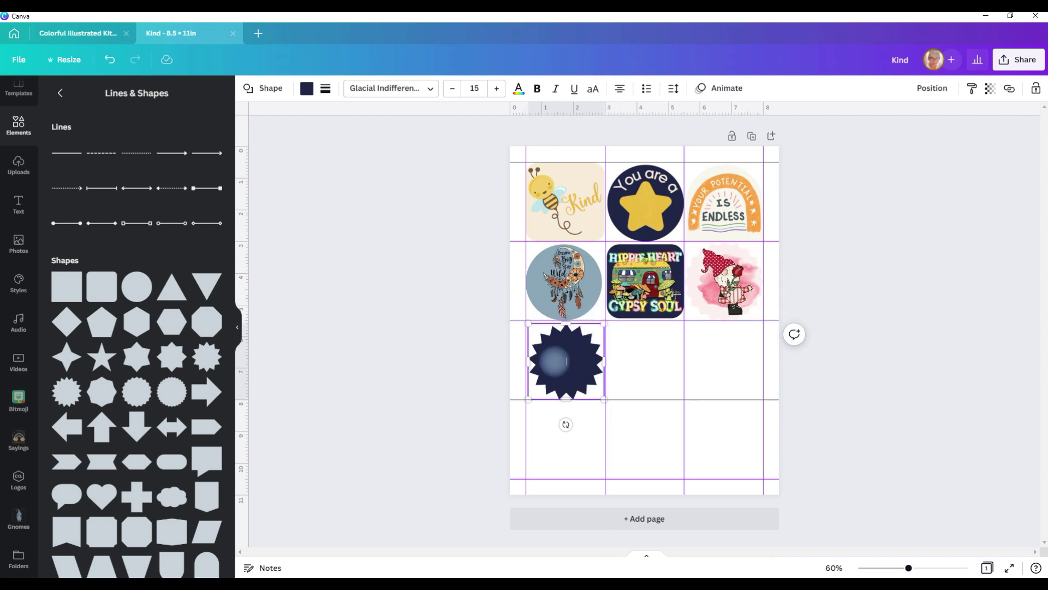
key(t)
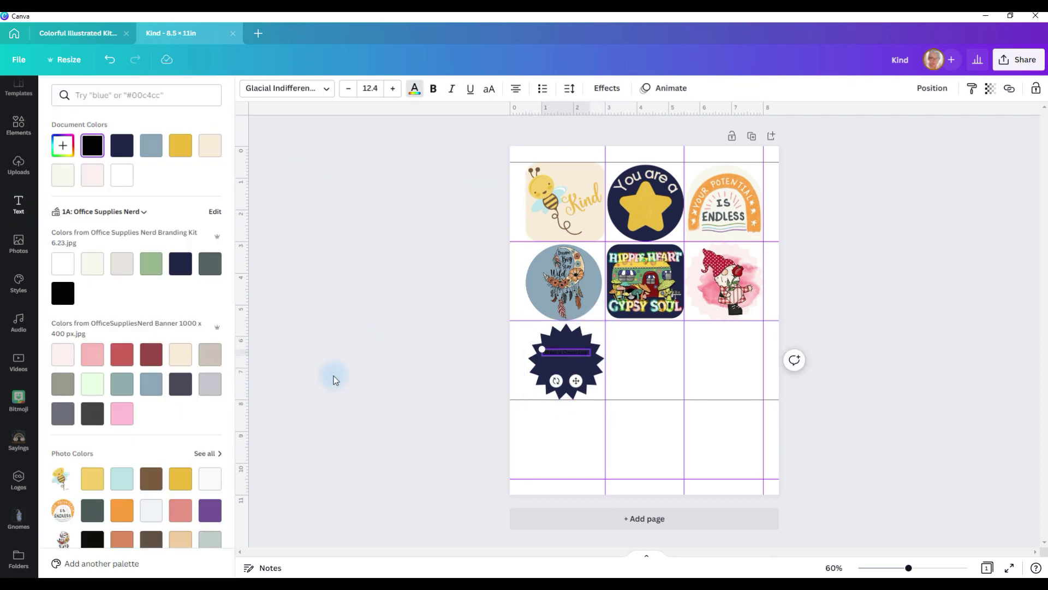
click(62, 354)
click(287, 88)
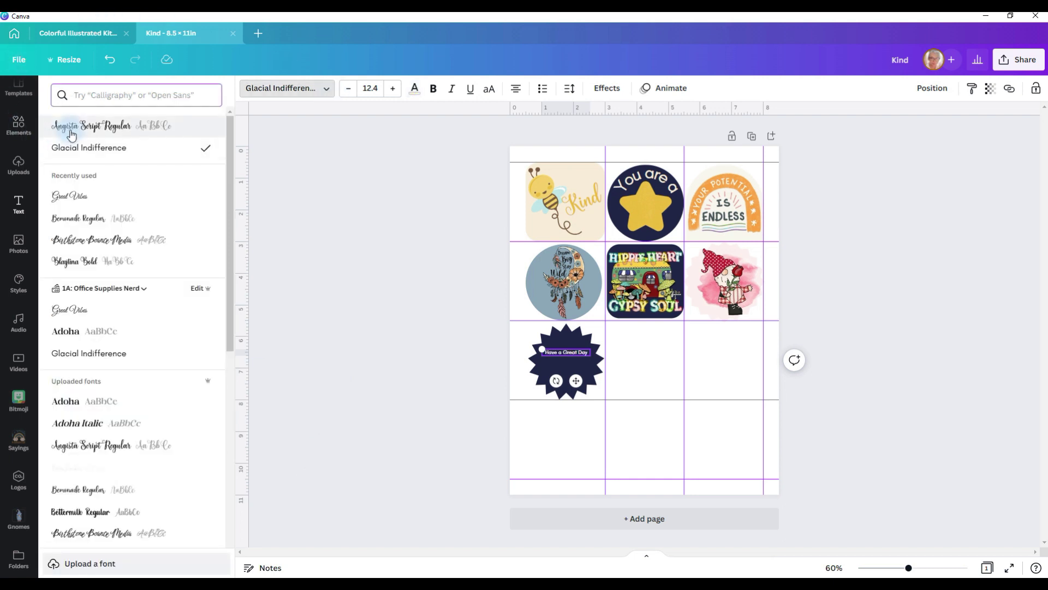
click(172, 240)
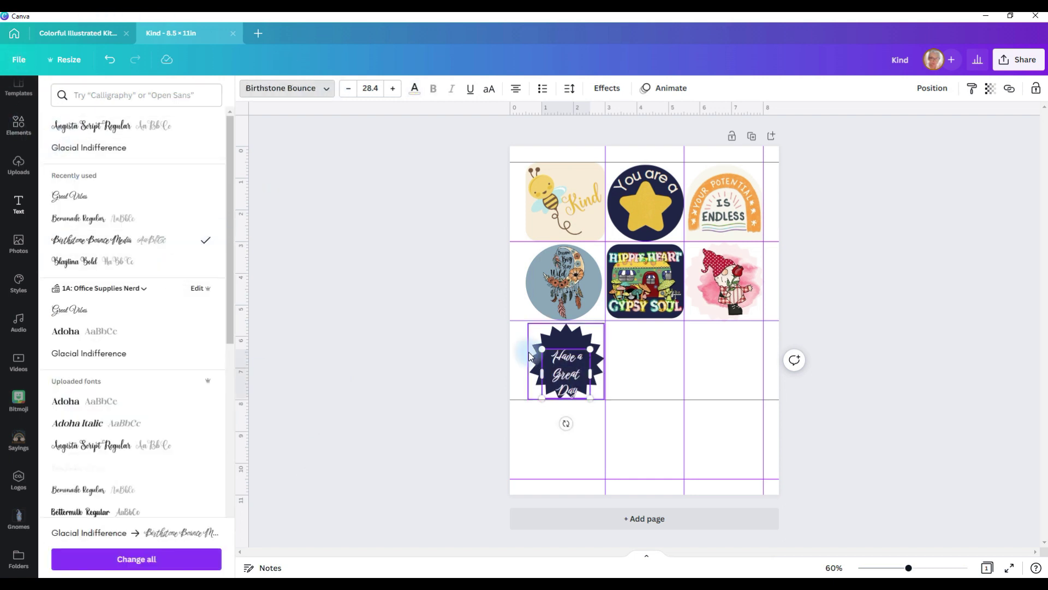
drag(564, 424, 571, 413)
click(365, 279)
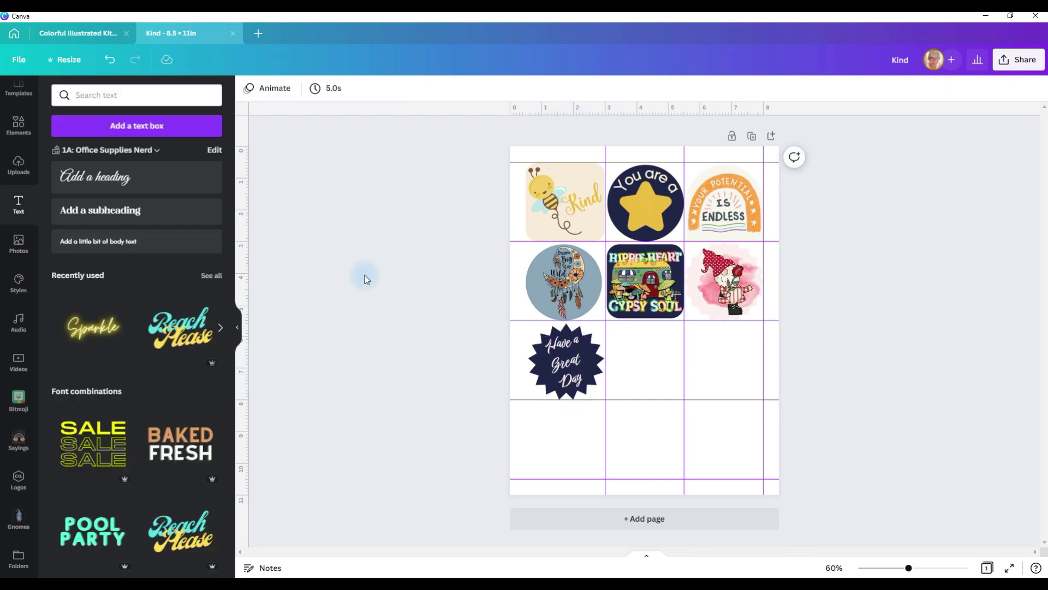
click(19, 125)
click(22, 120)
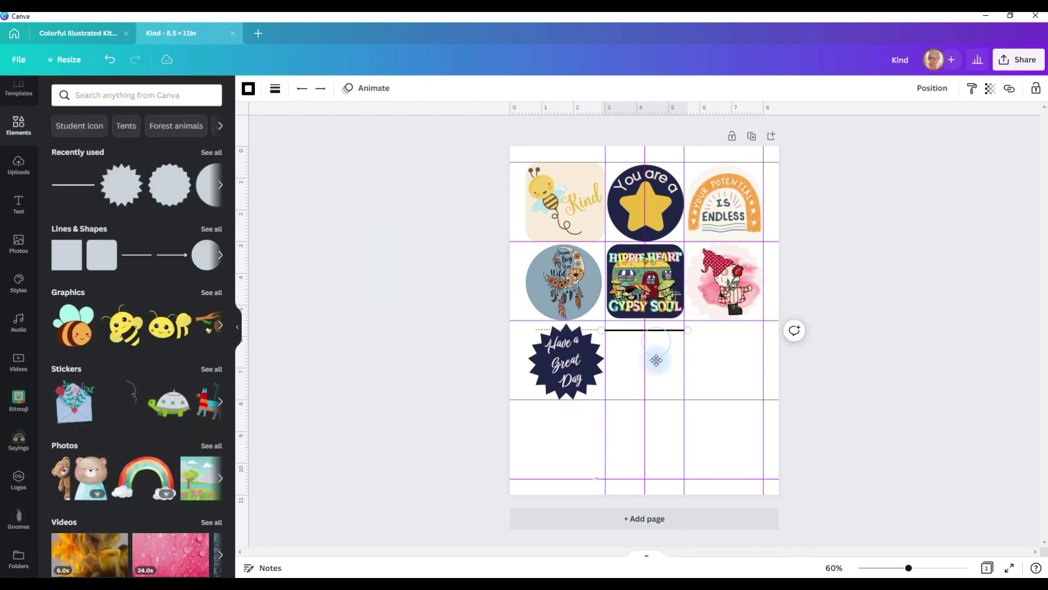
Step: Search elements for 'Exclamation' and add the exclamation-mark graphic
click(57, 94)
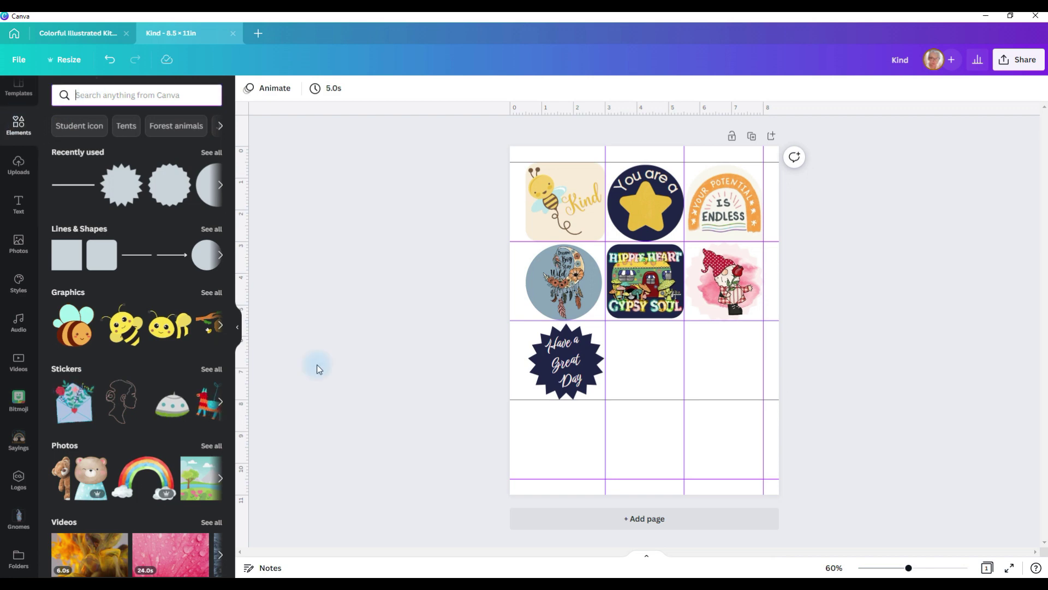
text(Exclamation)
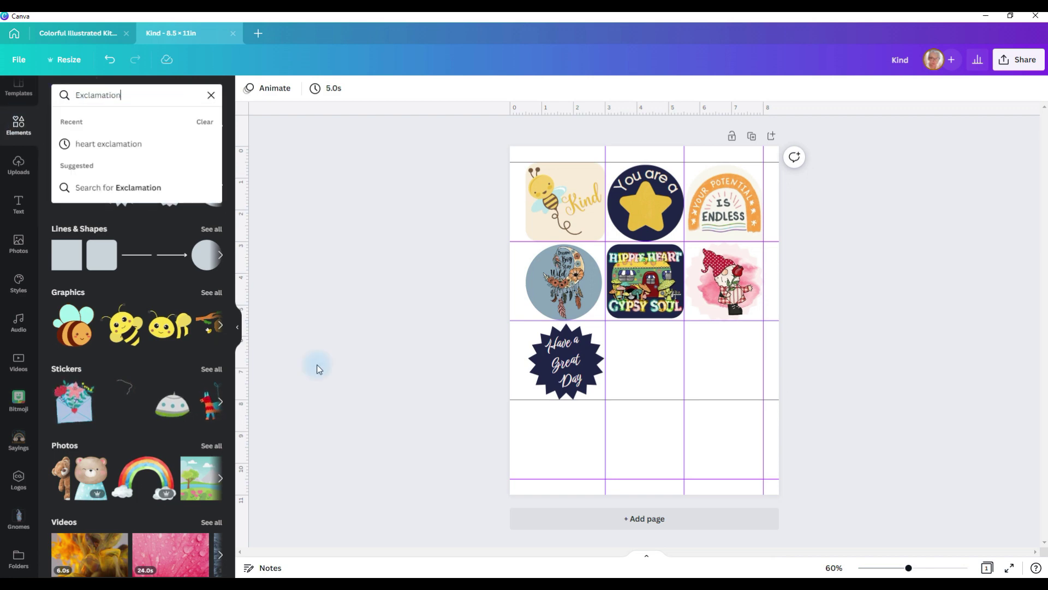
key(Return)
click(195, 197)
Step: Shrink the exclamation mark, colour it pale, and place it after 'Day' on the starburst
drag(661, 251, 634, 369)
click(248, 88)
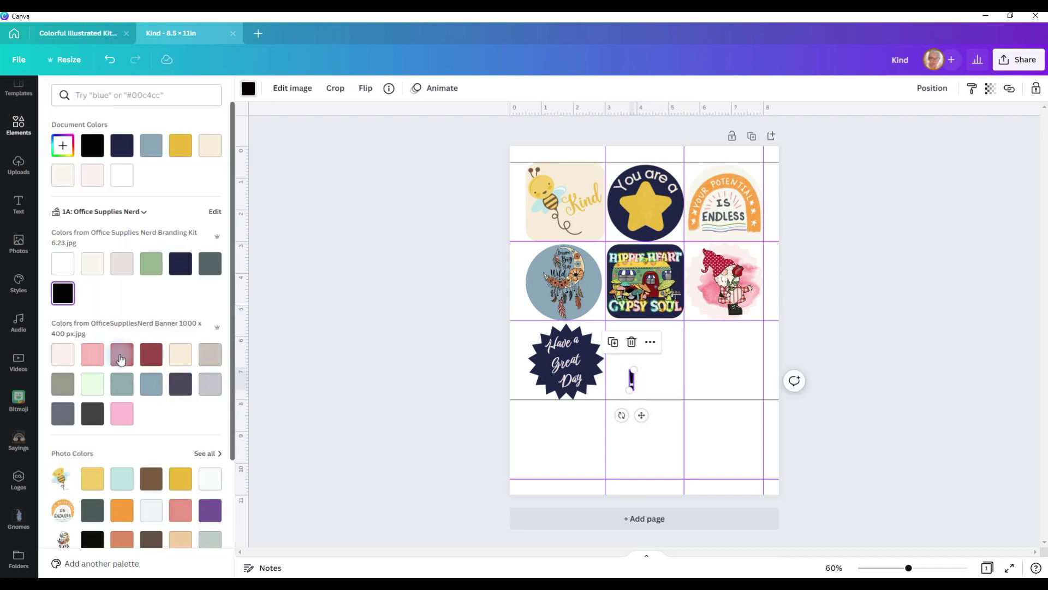
click(63, 355)
drag(642, 415, 594, 408)
click(643, 362)
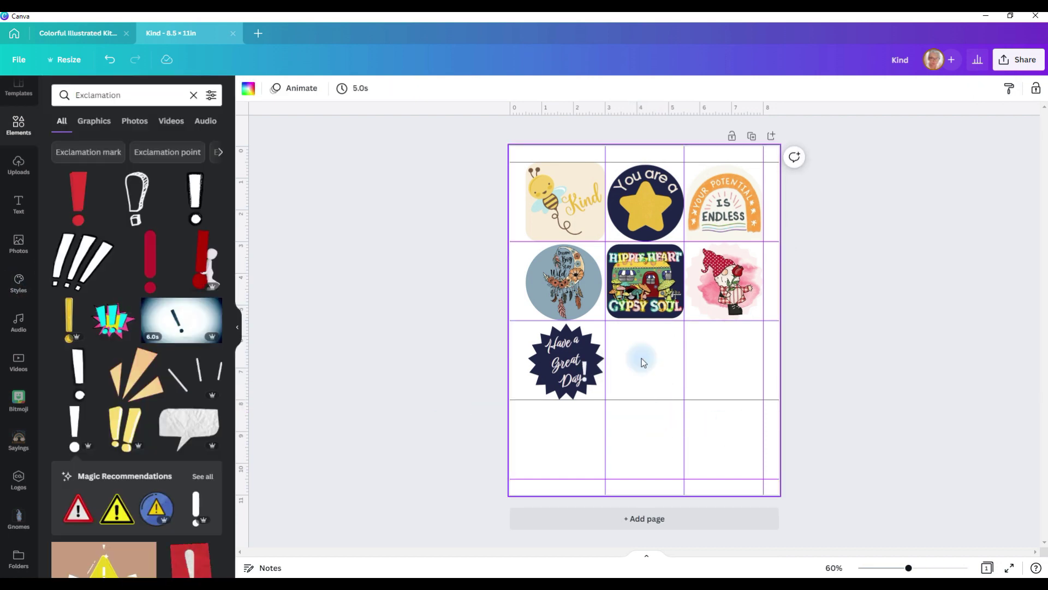
click(656, 362)
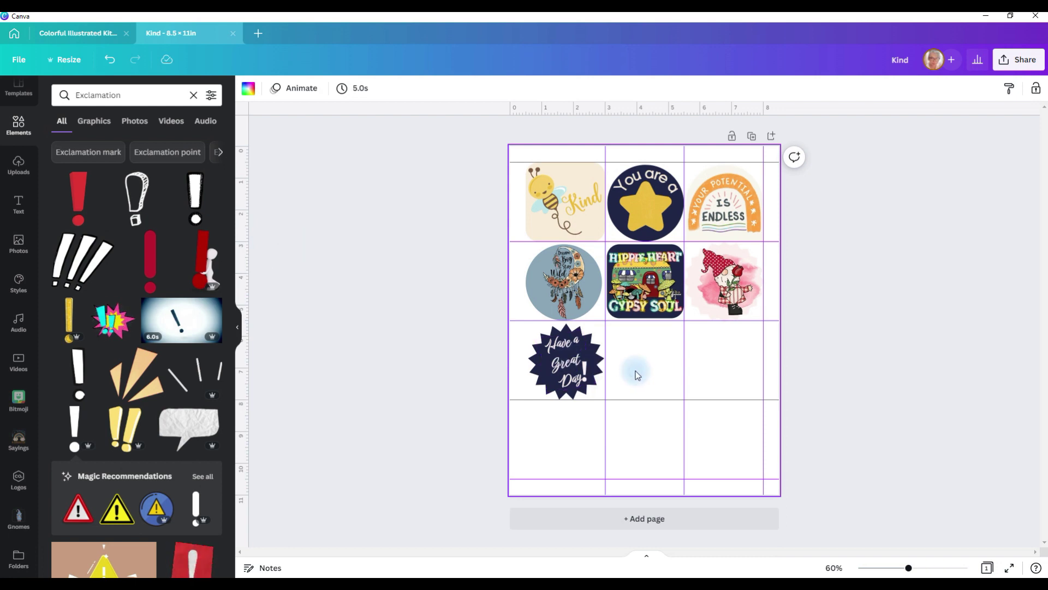
click(18, 125)
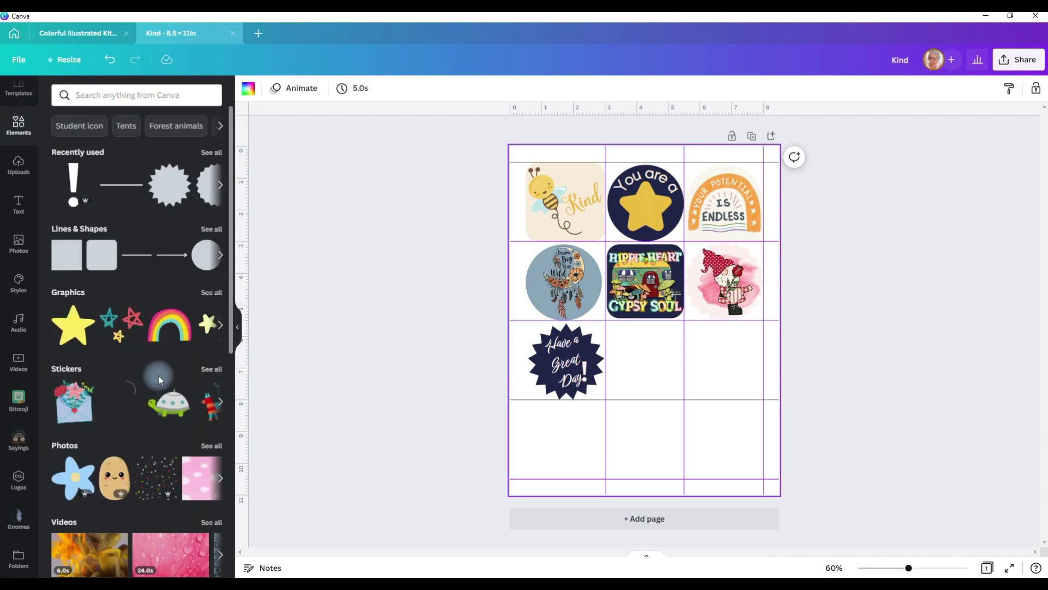
scroll(193, 482, right, 2)
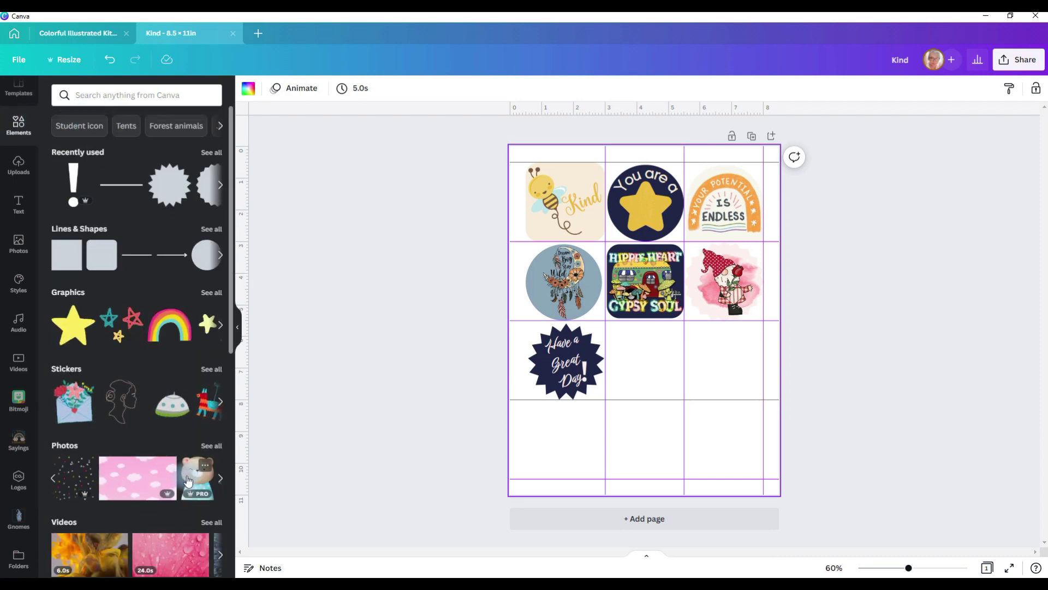
Step: Add the watercolour bear photo and size it to fill the third row's middle cell
click(193, 483)
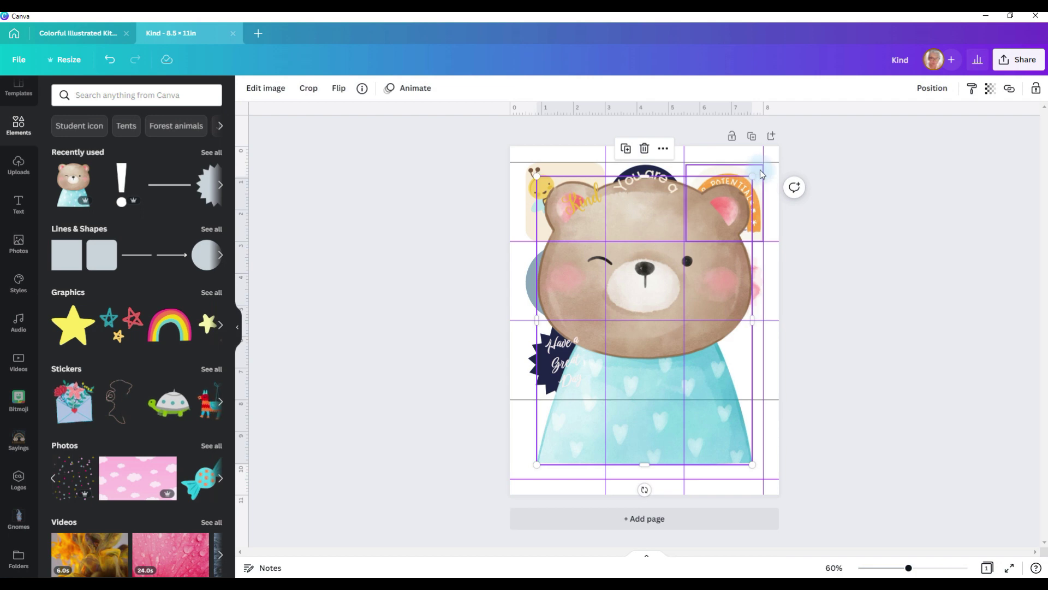
drag(752, 175, 579, 408)
drag(558, 443, 637, 356)
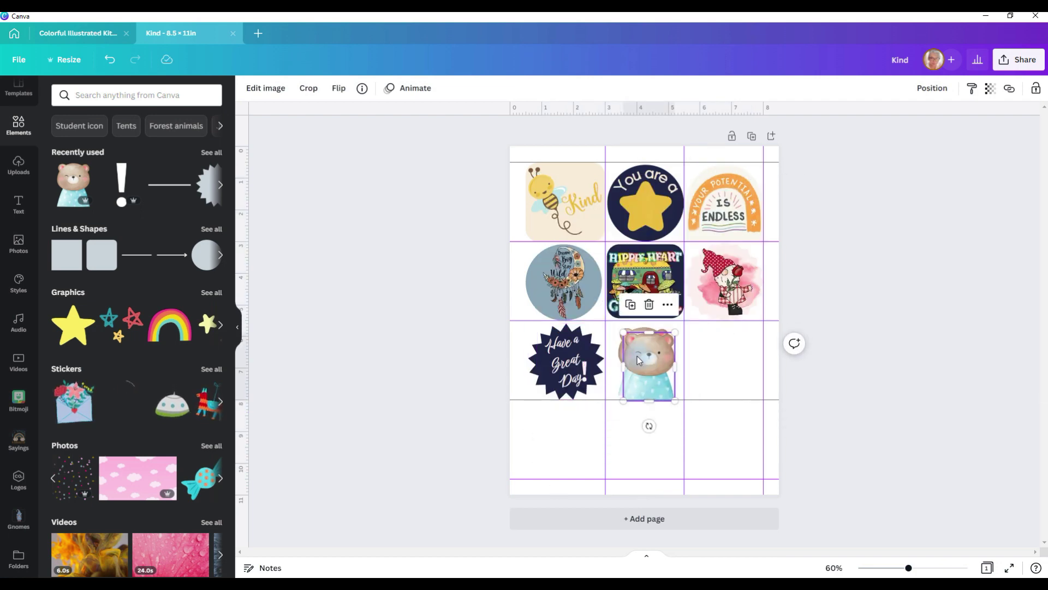
drag(645, 360, 613, 323)
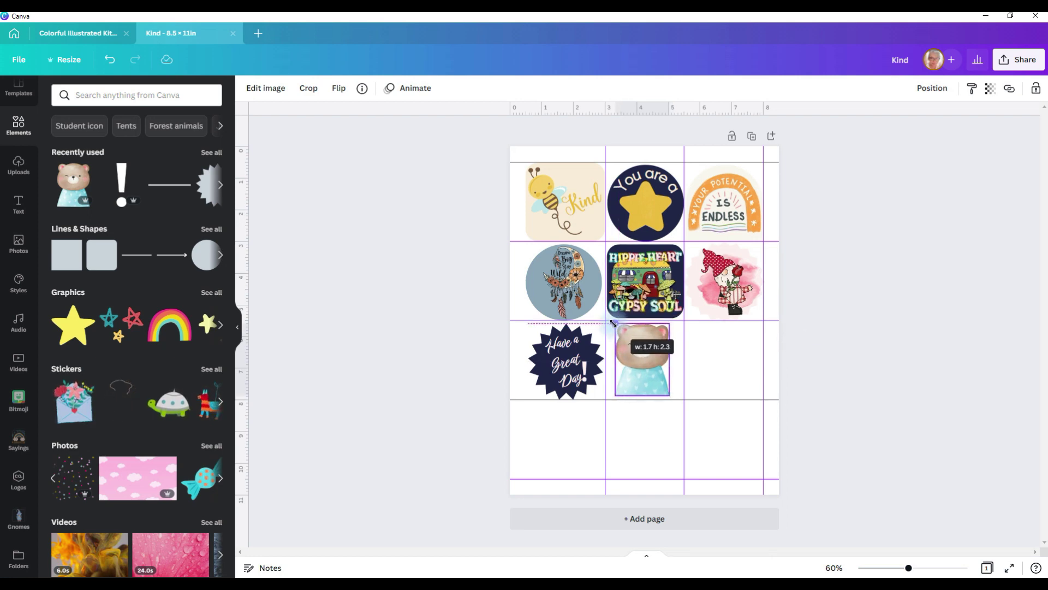
drag(670, 396, 677, 398)
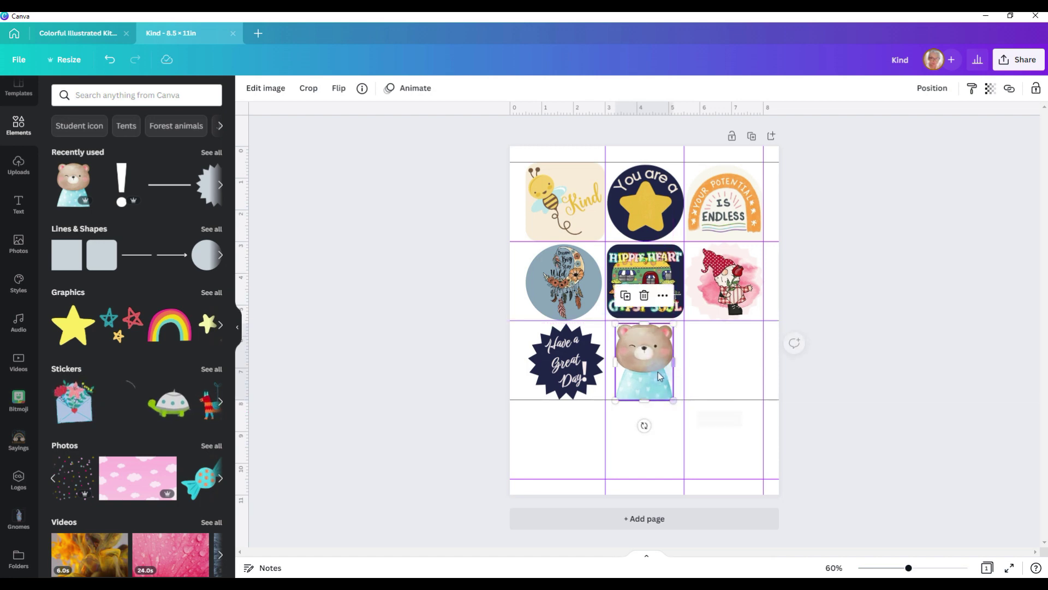
Step: Apply the Cherry duotone preset to the bear image
click(269, 90)
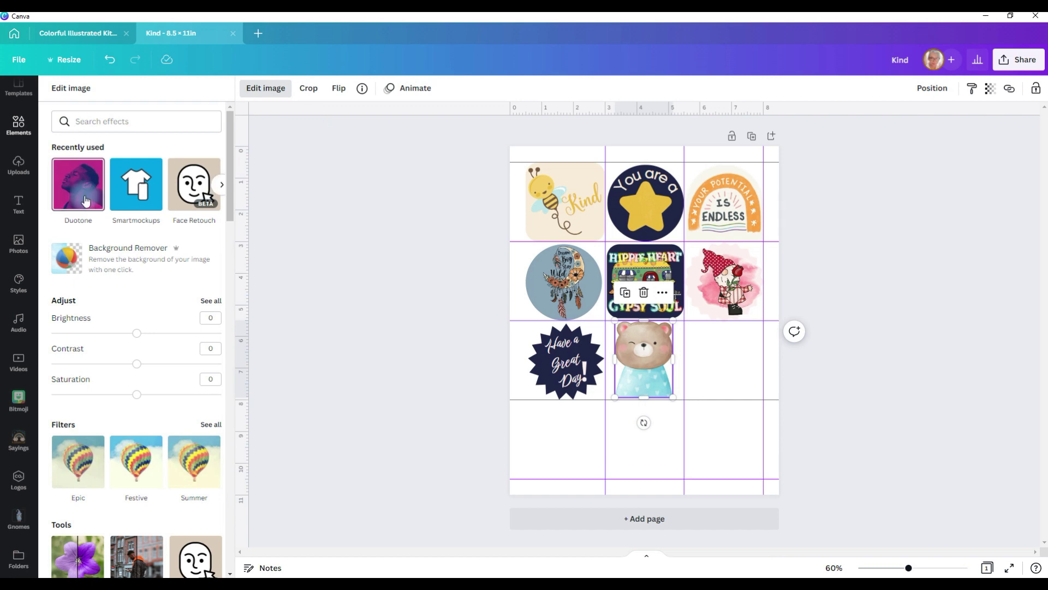
click(78, 184)
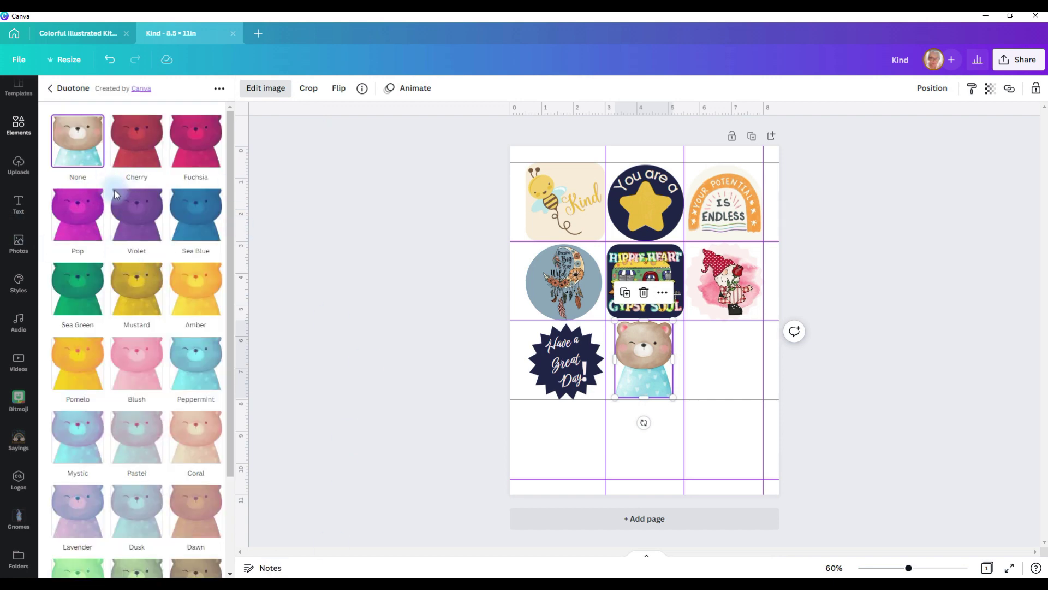
click(137, 141)
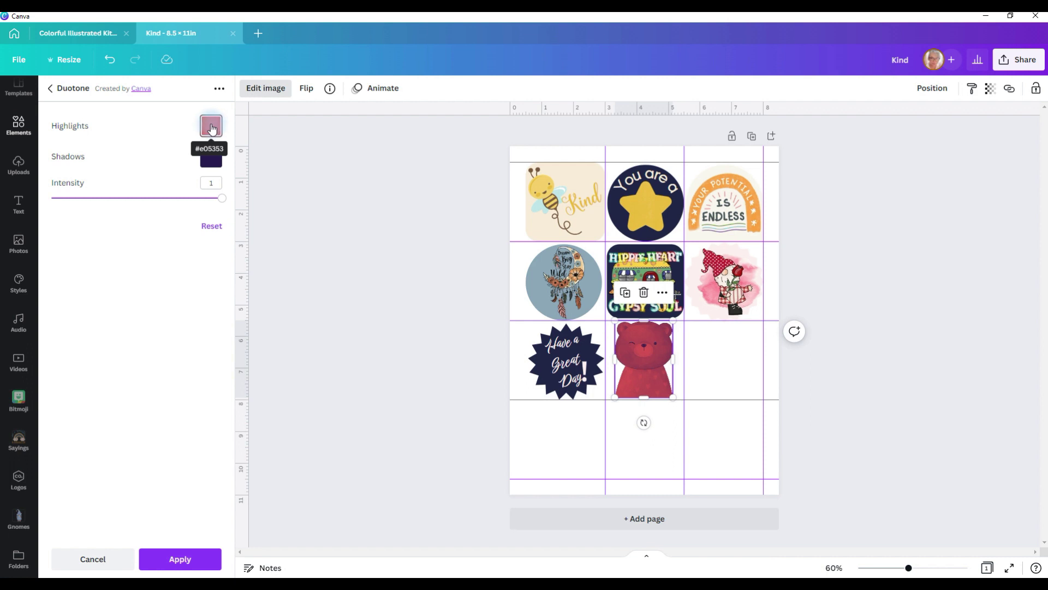
Step: Set the duotone highlights and shadows to black and apply it
click(212, 128)
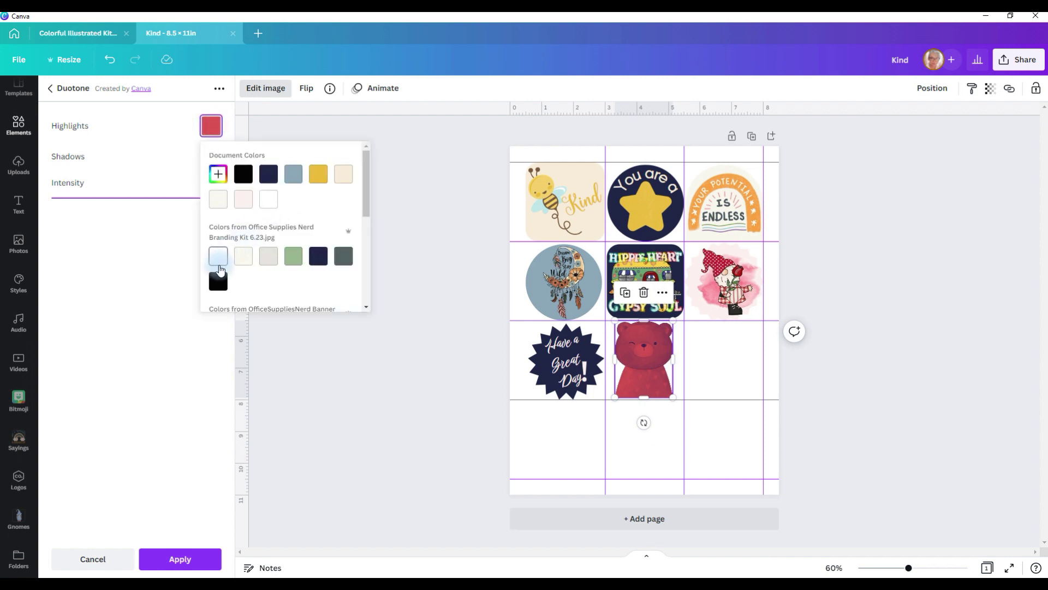
click(219, 256)
click(212, 157)
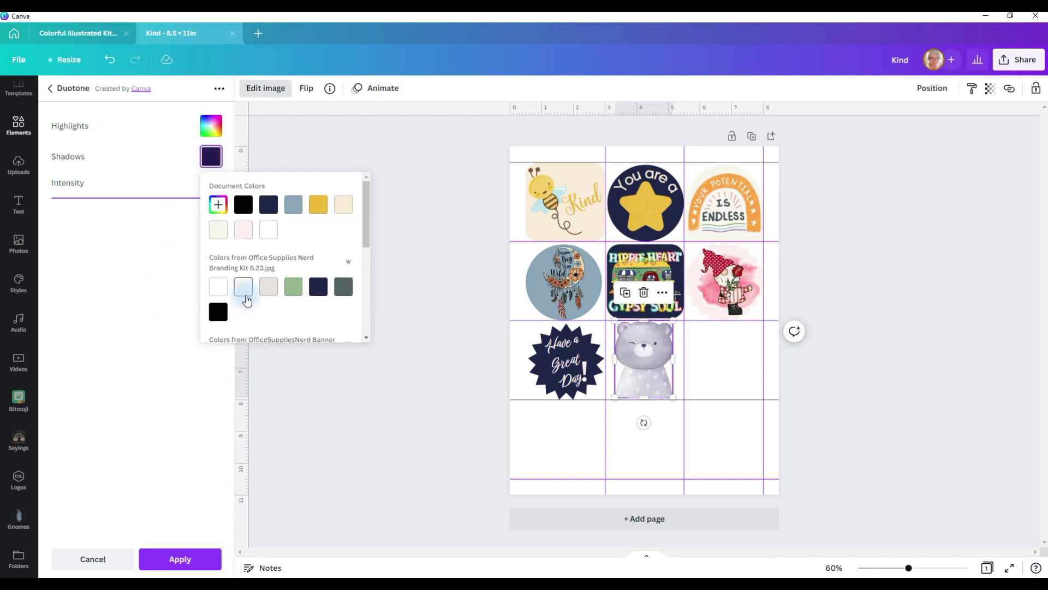
click(217, 287)
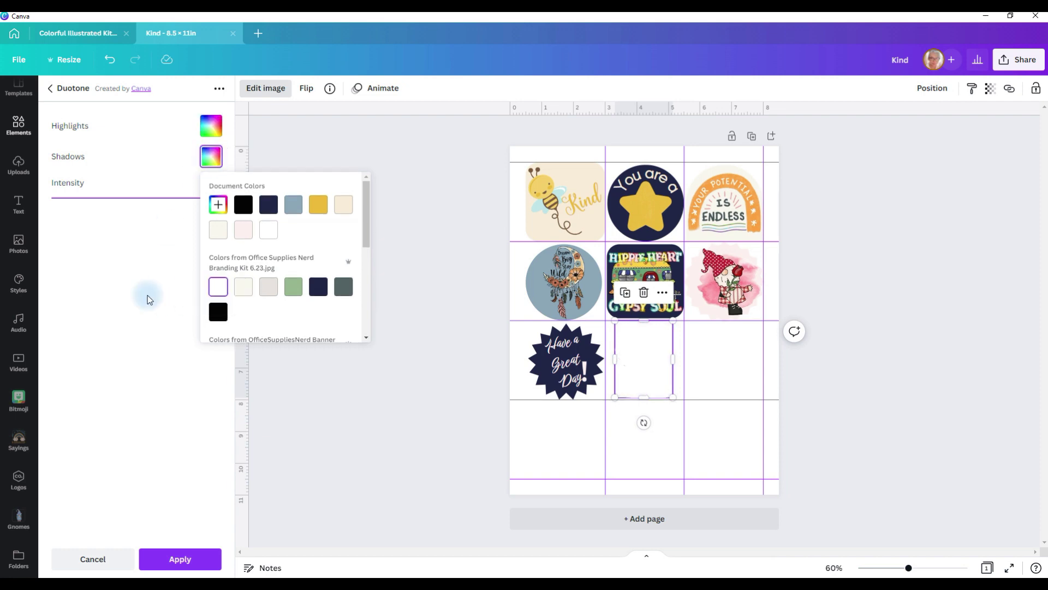
click(217, 313)
click(212, 126)
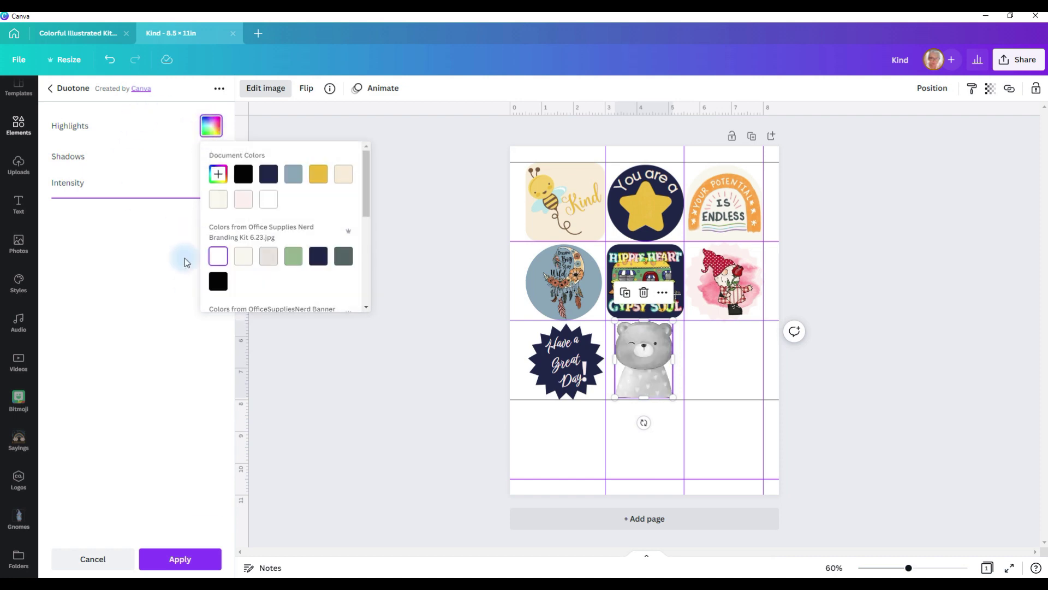
click(218, 281)
click(180, 558)
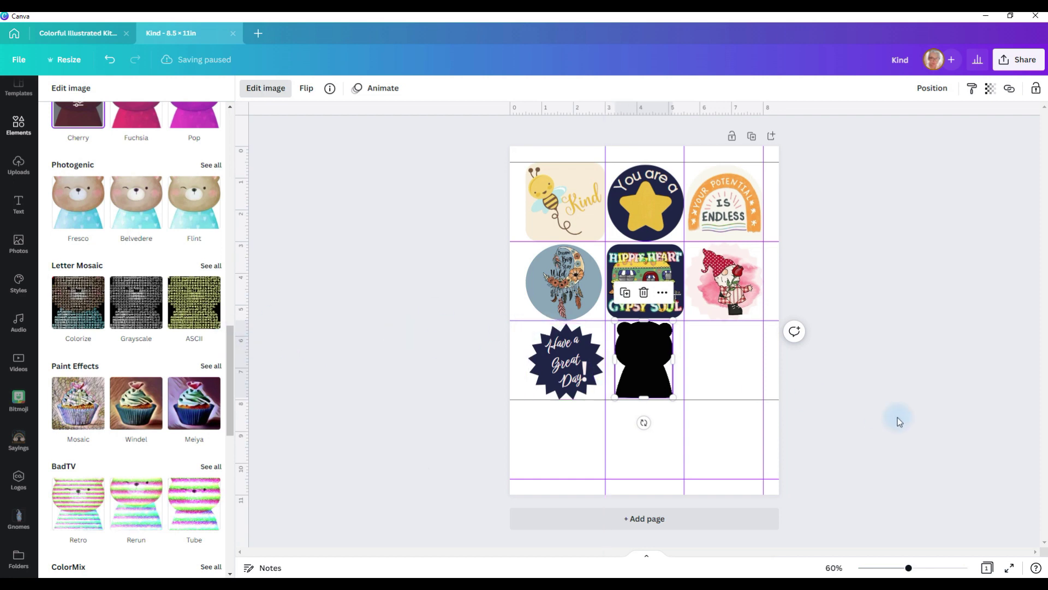
right_click(645, 359)
Step: Place a full-colour bear copy over the black silhouette, slightly resized
click(664, 355)
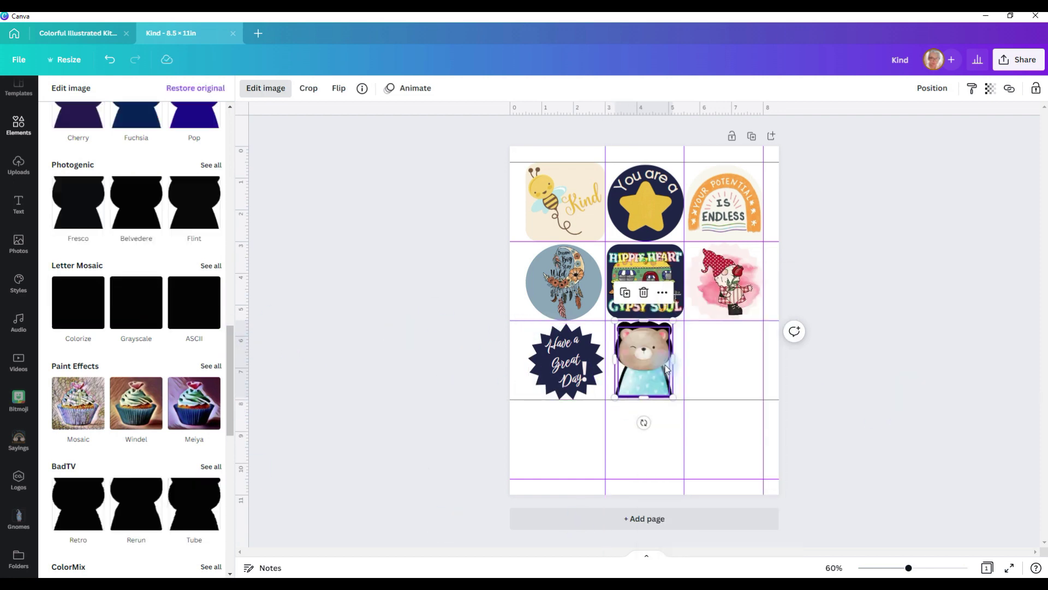
drag(615, 323, 616, 326)
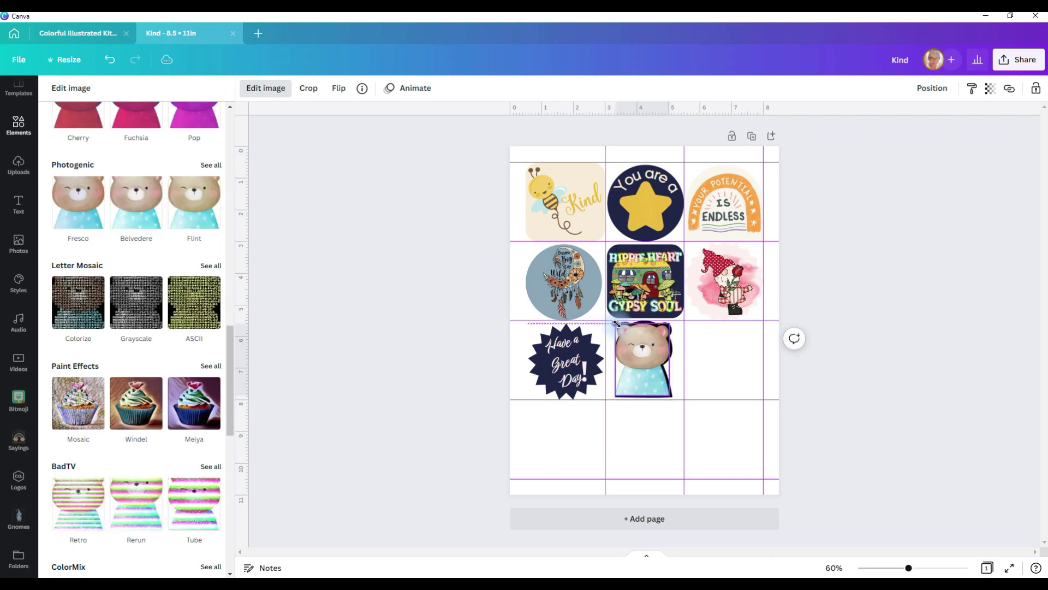
drag(641, 347, 641, 344)
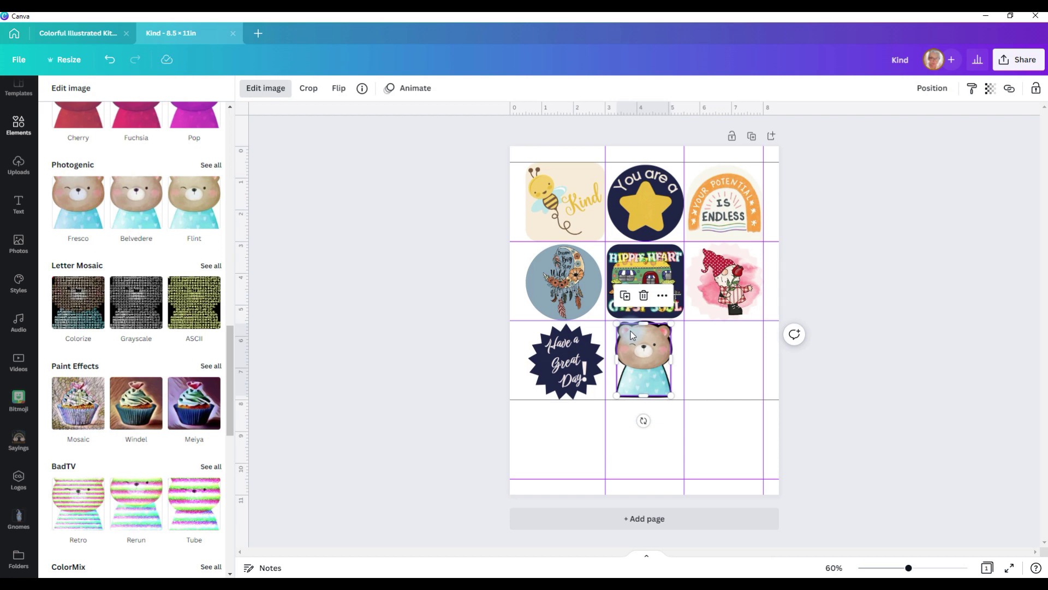
click(631, 331)
click(640, 396)
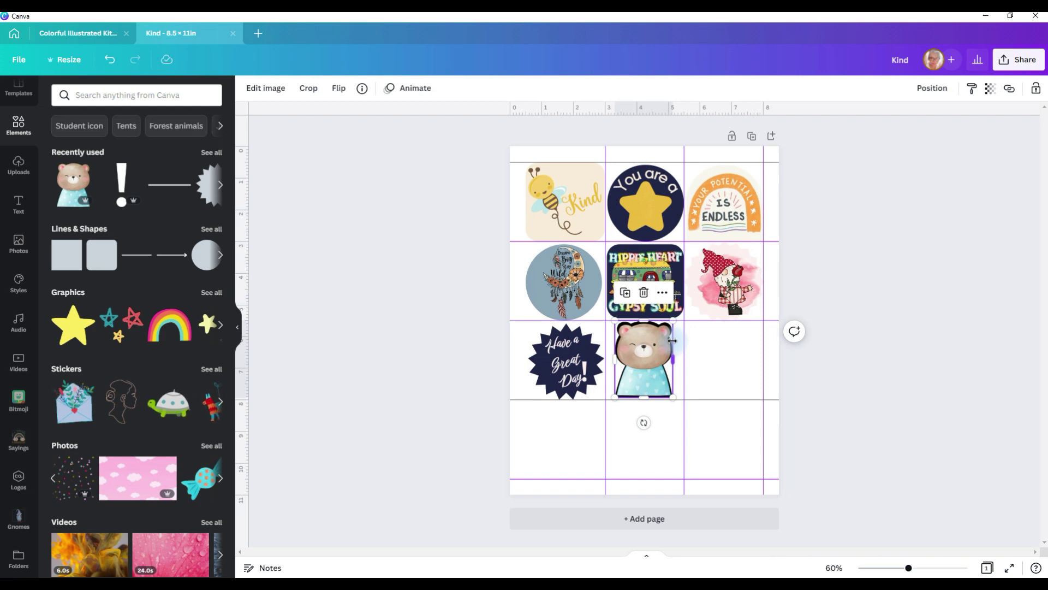
Step: Align the coloured bear and its silhouette to their middles
click(649, 357)
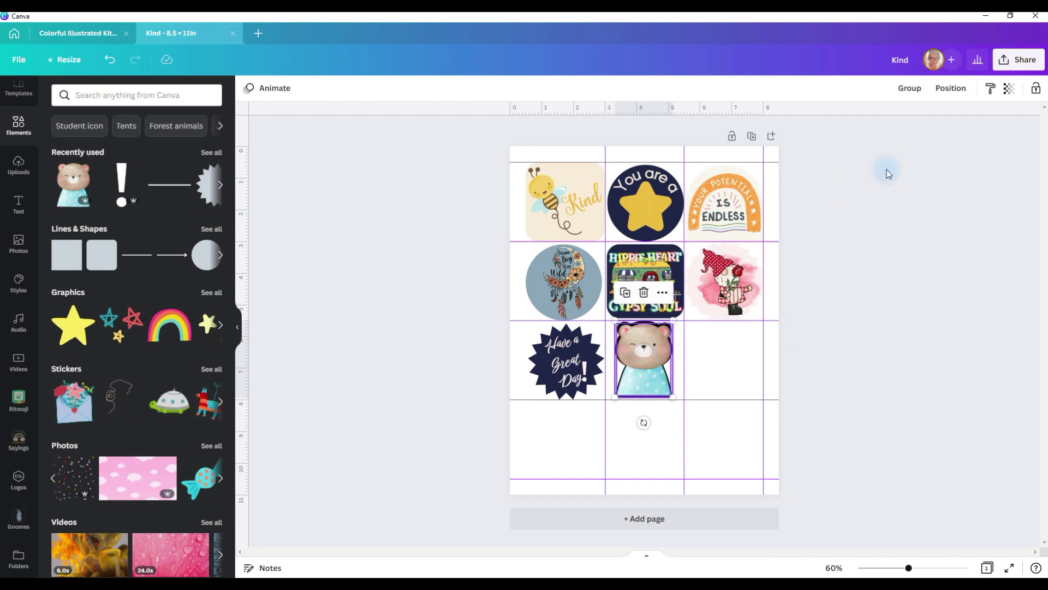
click(949, 88)
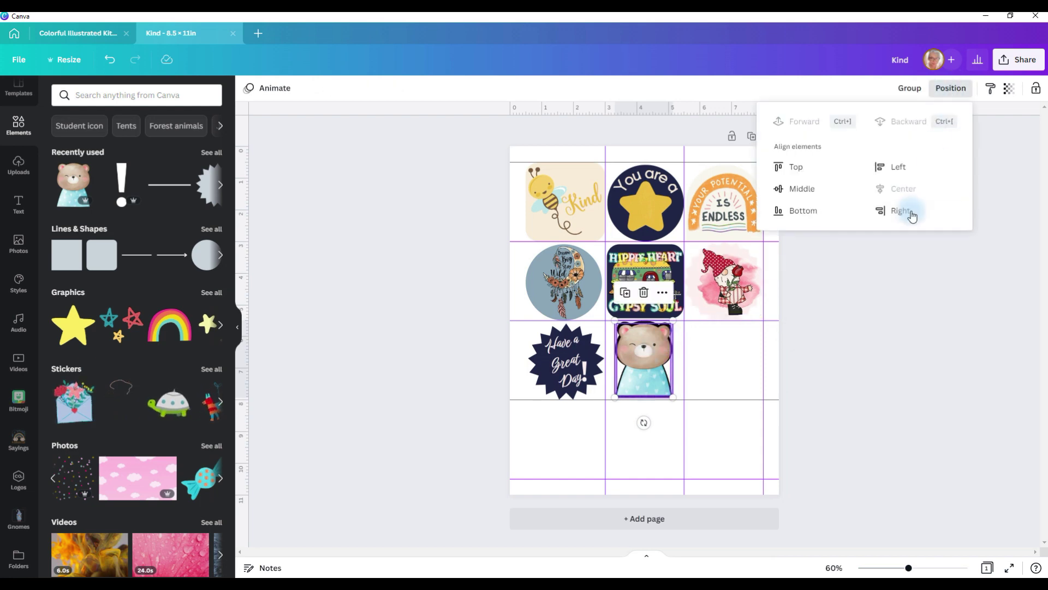
click(829, 185)
click(690, 355)
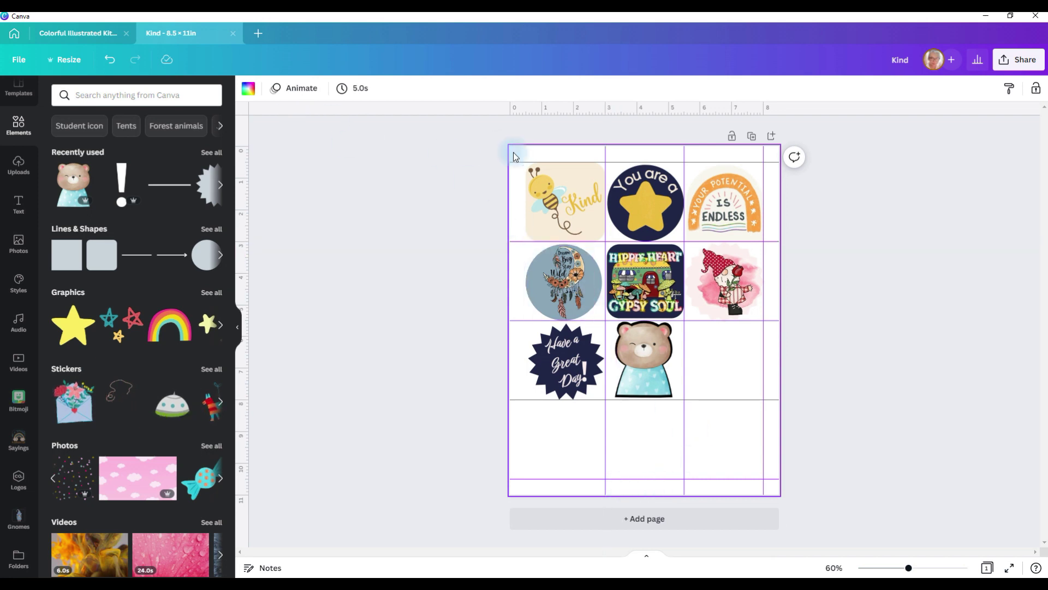
Step: Set the page background to light grey, then bring up the sharing options
click(249, 90)
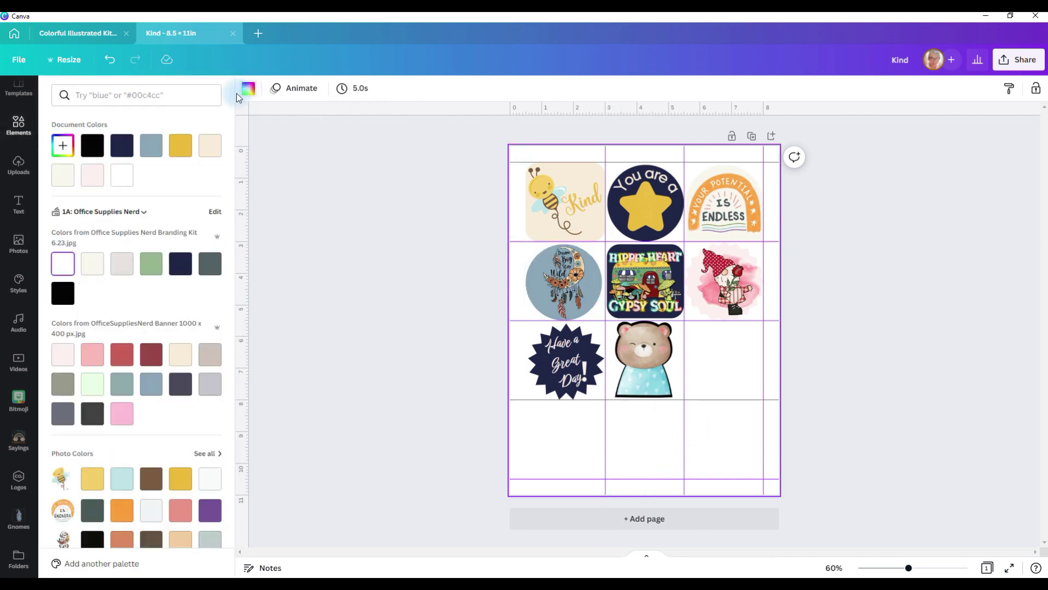
click(114, 271)
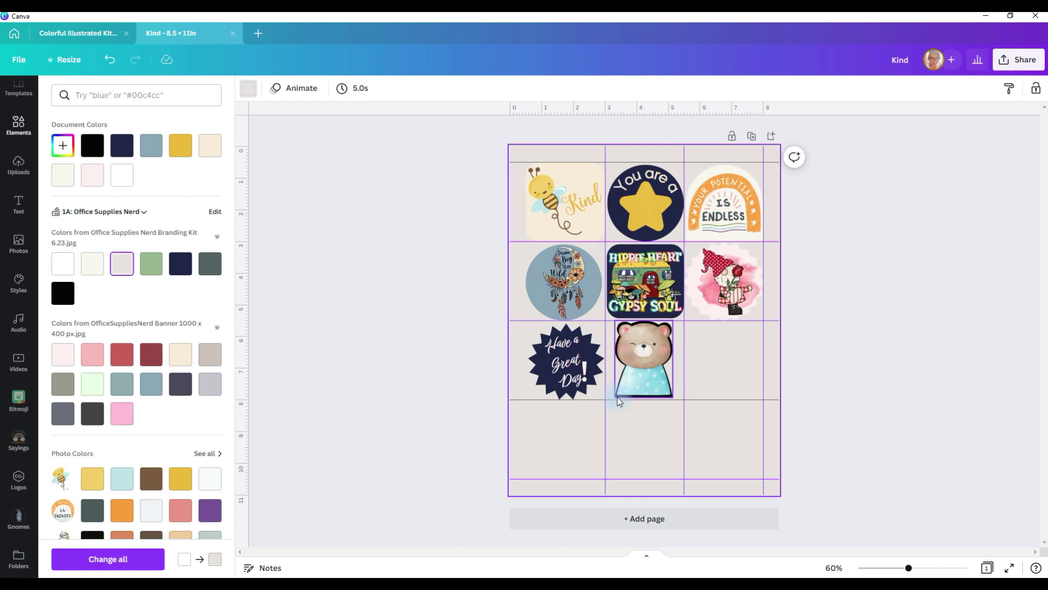
key(Escape)
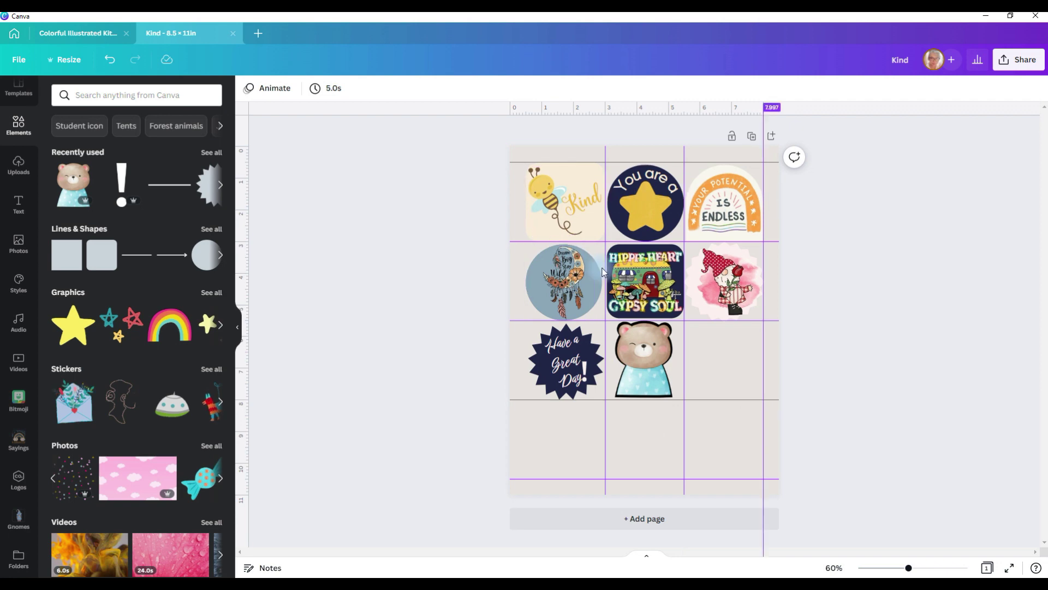
click(1018, 63)
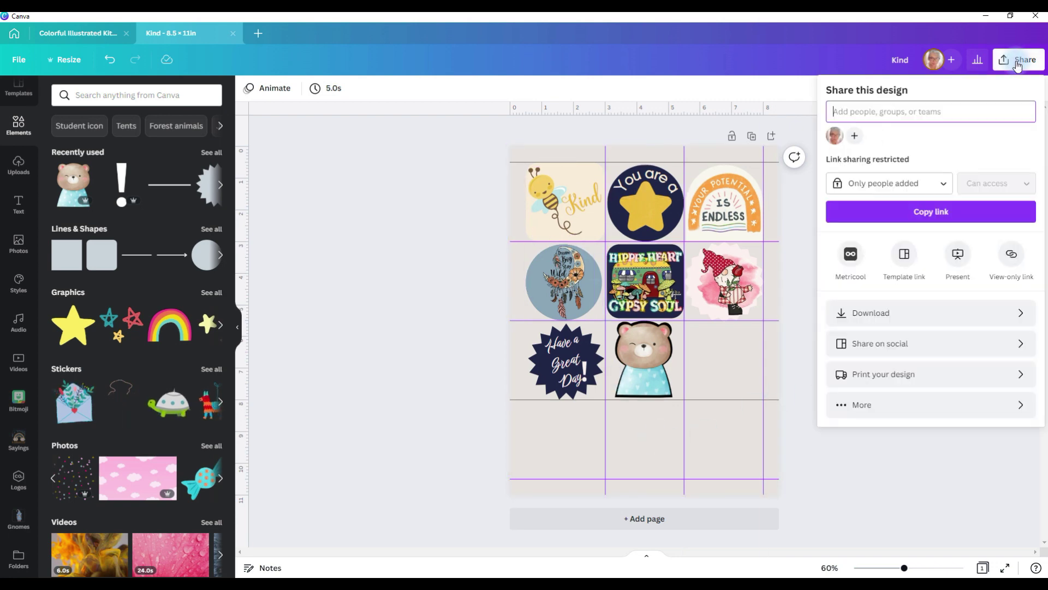
Step: Open the download settings and keep PNG as the file type
click(919, 319)
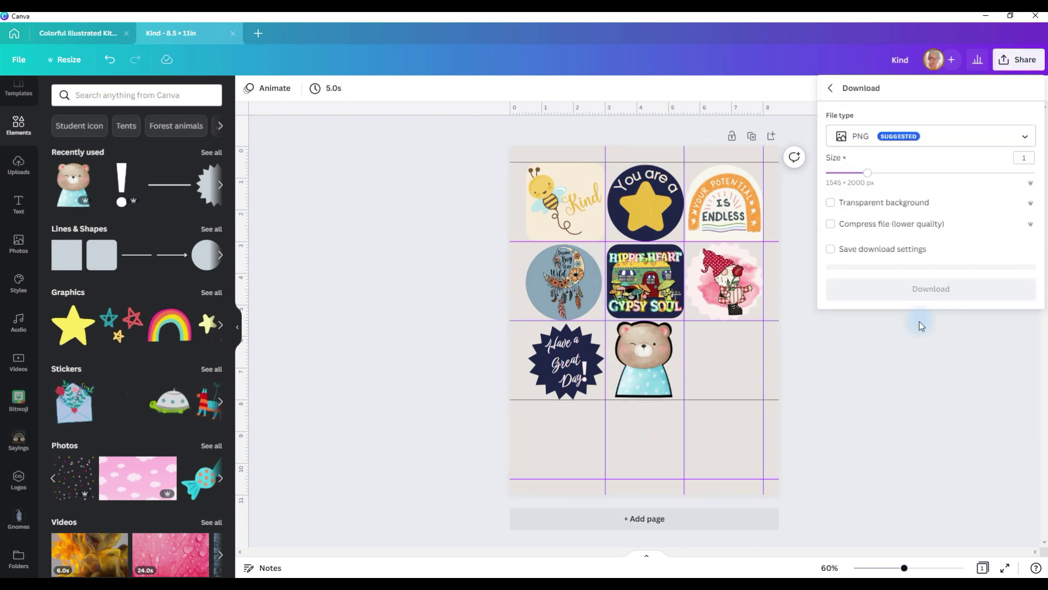
click(947, 136)
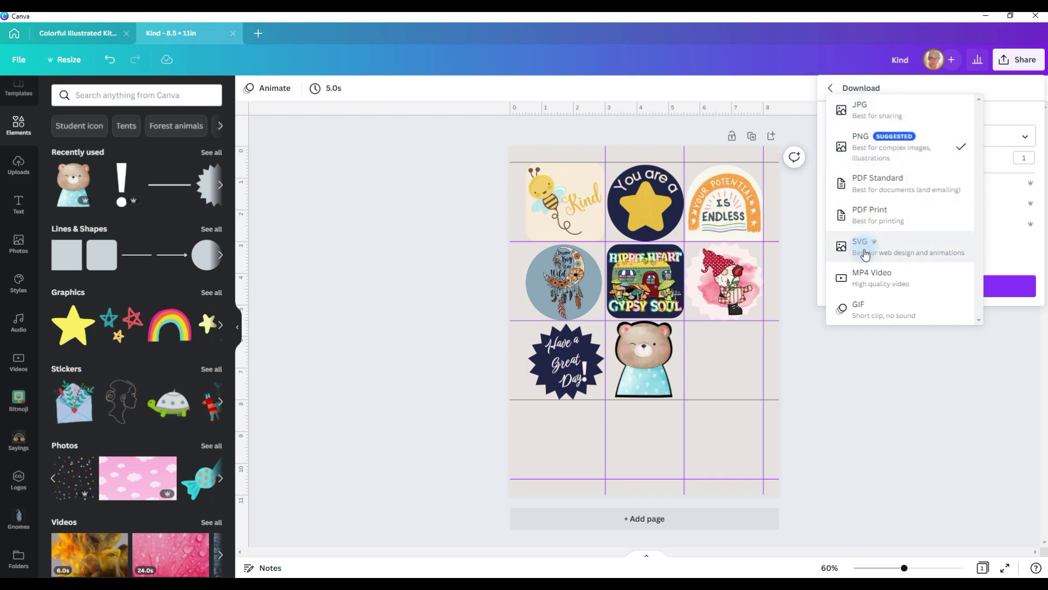
click(921, 453)
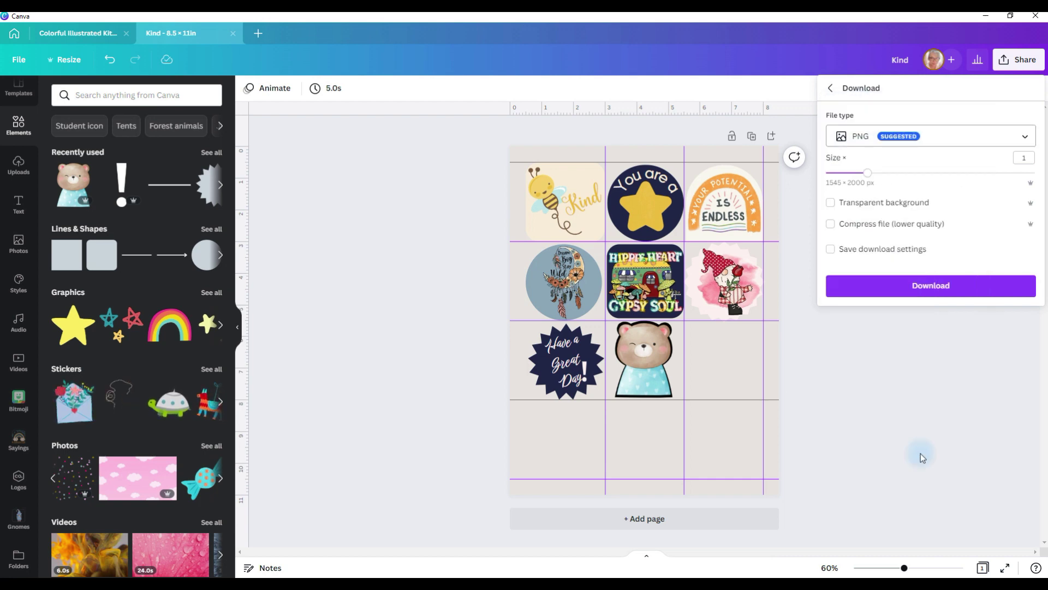